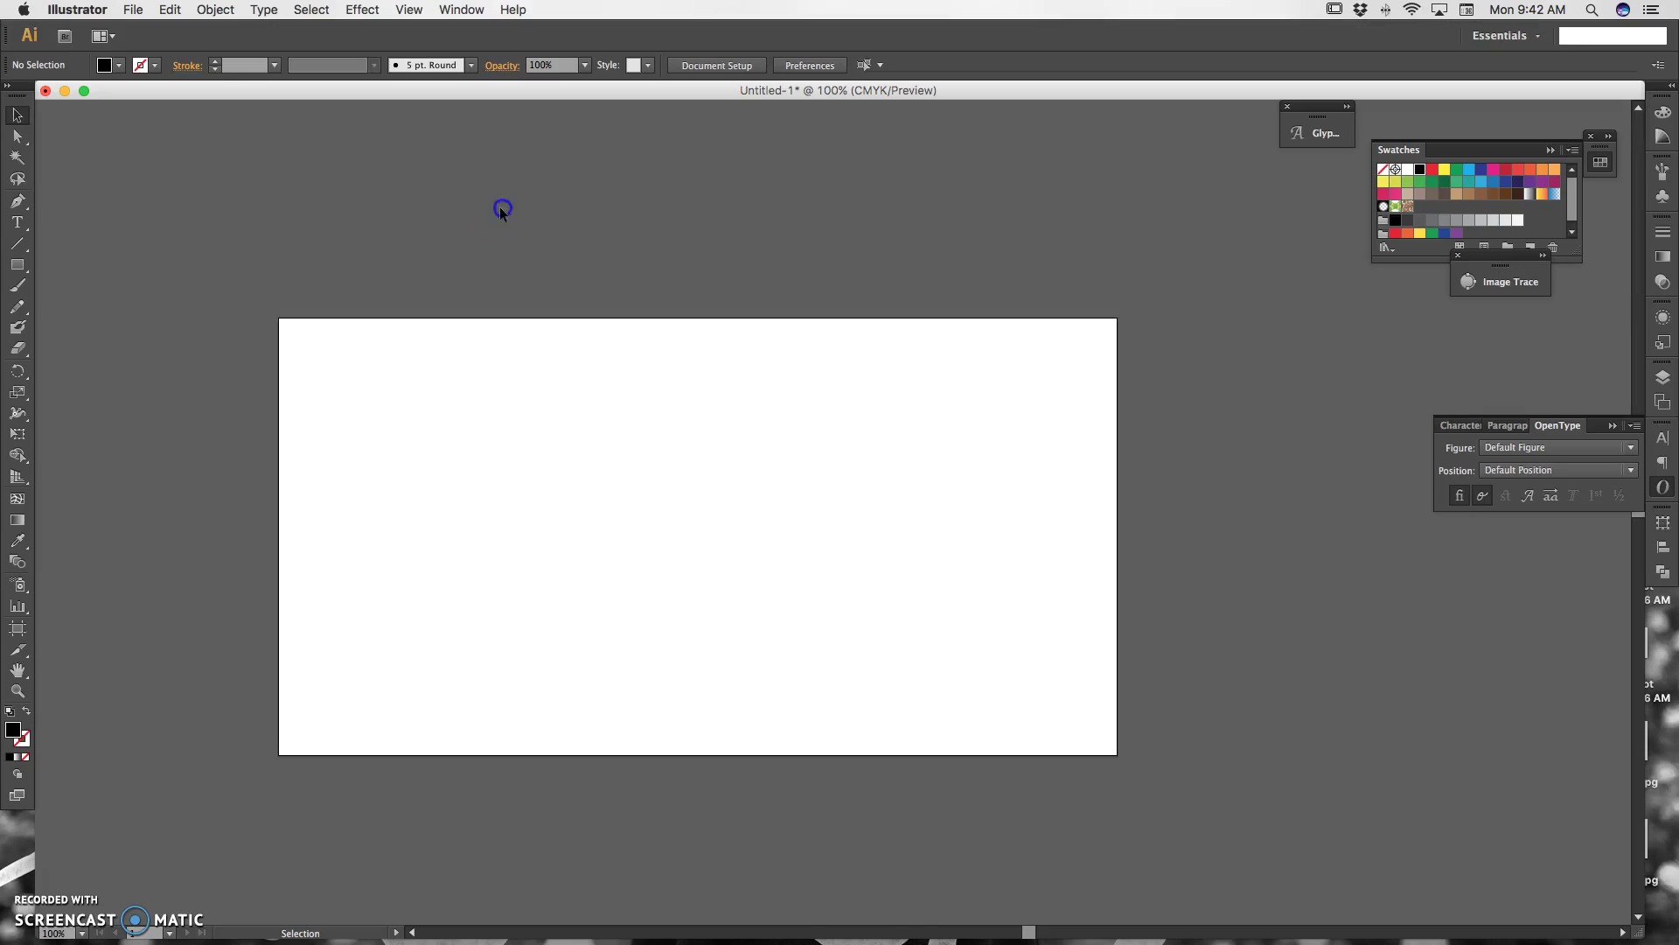
# Choose the Type tool and set the font to bromello at 200 pt.
pyautogui.click(18, 222)
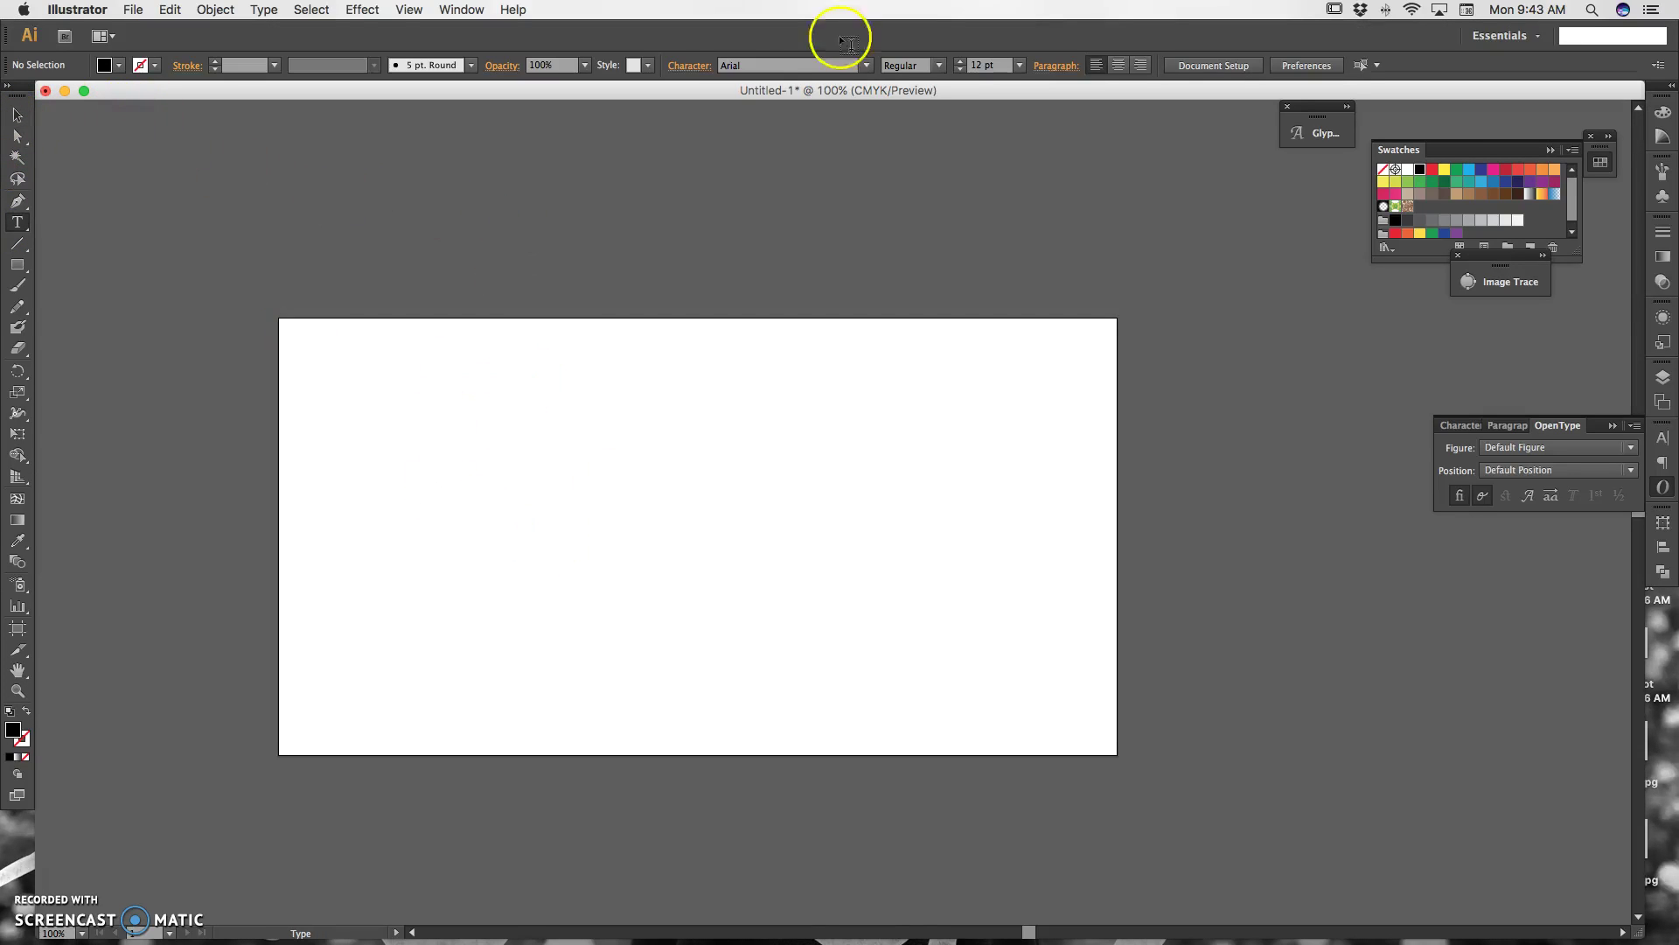
pyautogui.click(751, 64)
pyautogui.write('bromello')
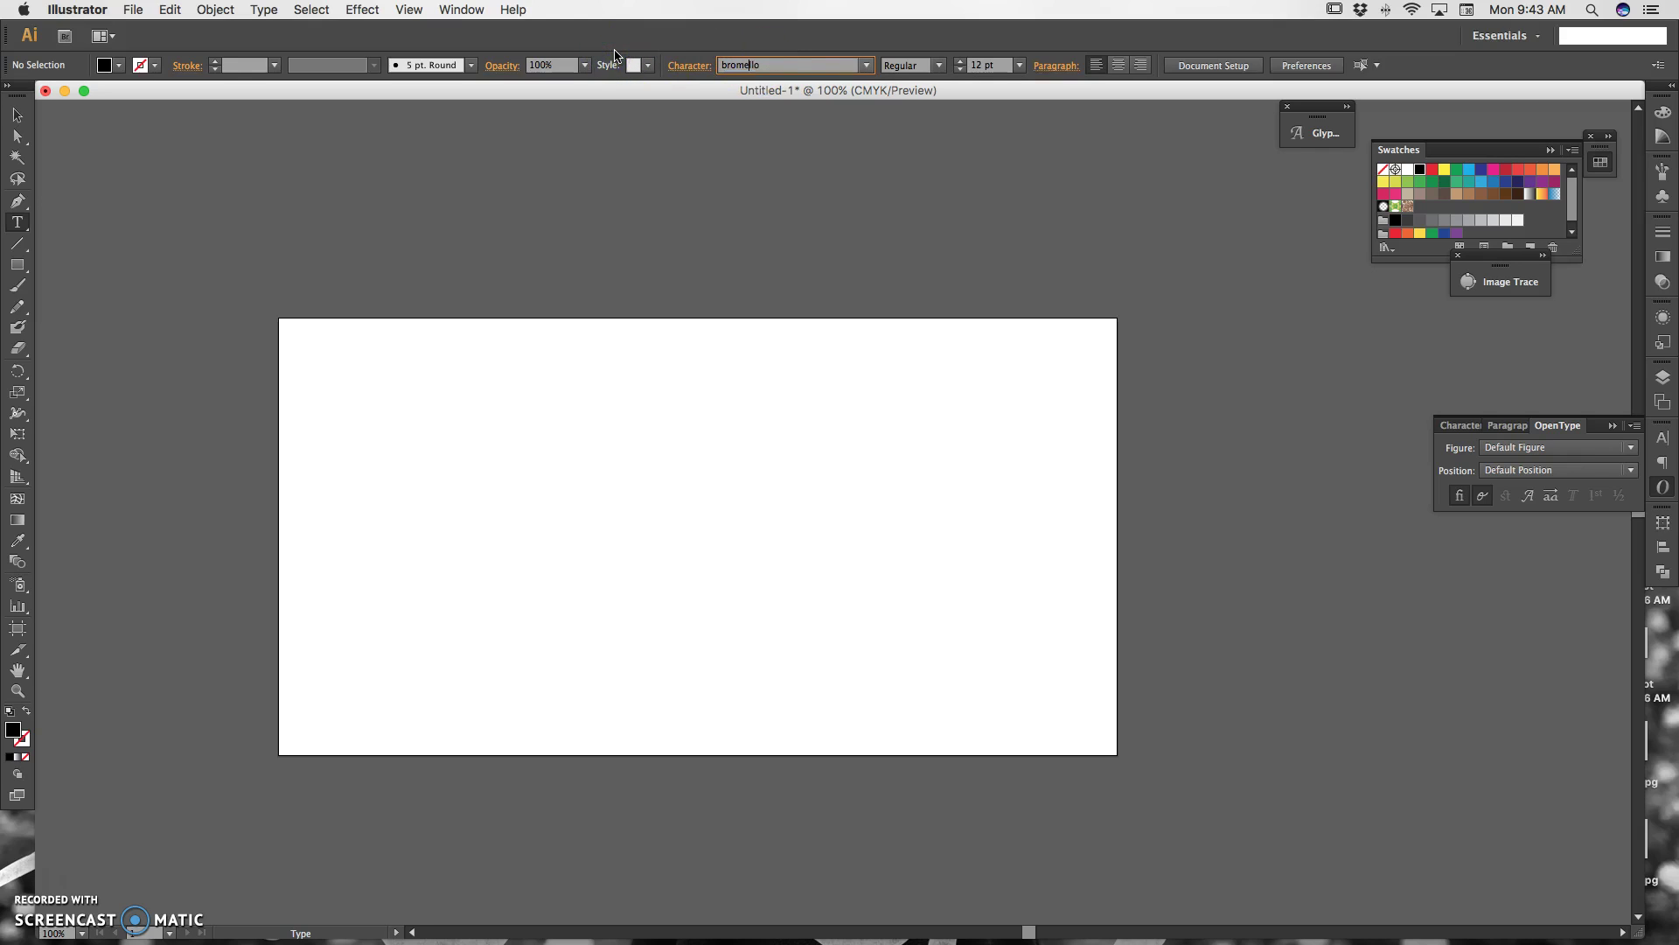
pyautogui.click(953, 69)
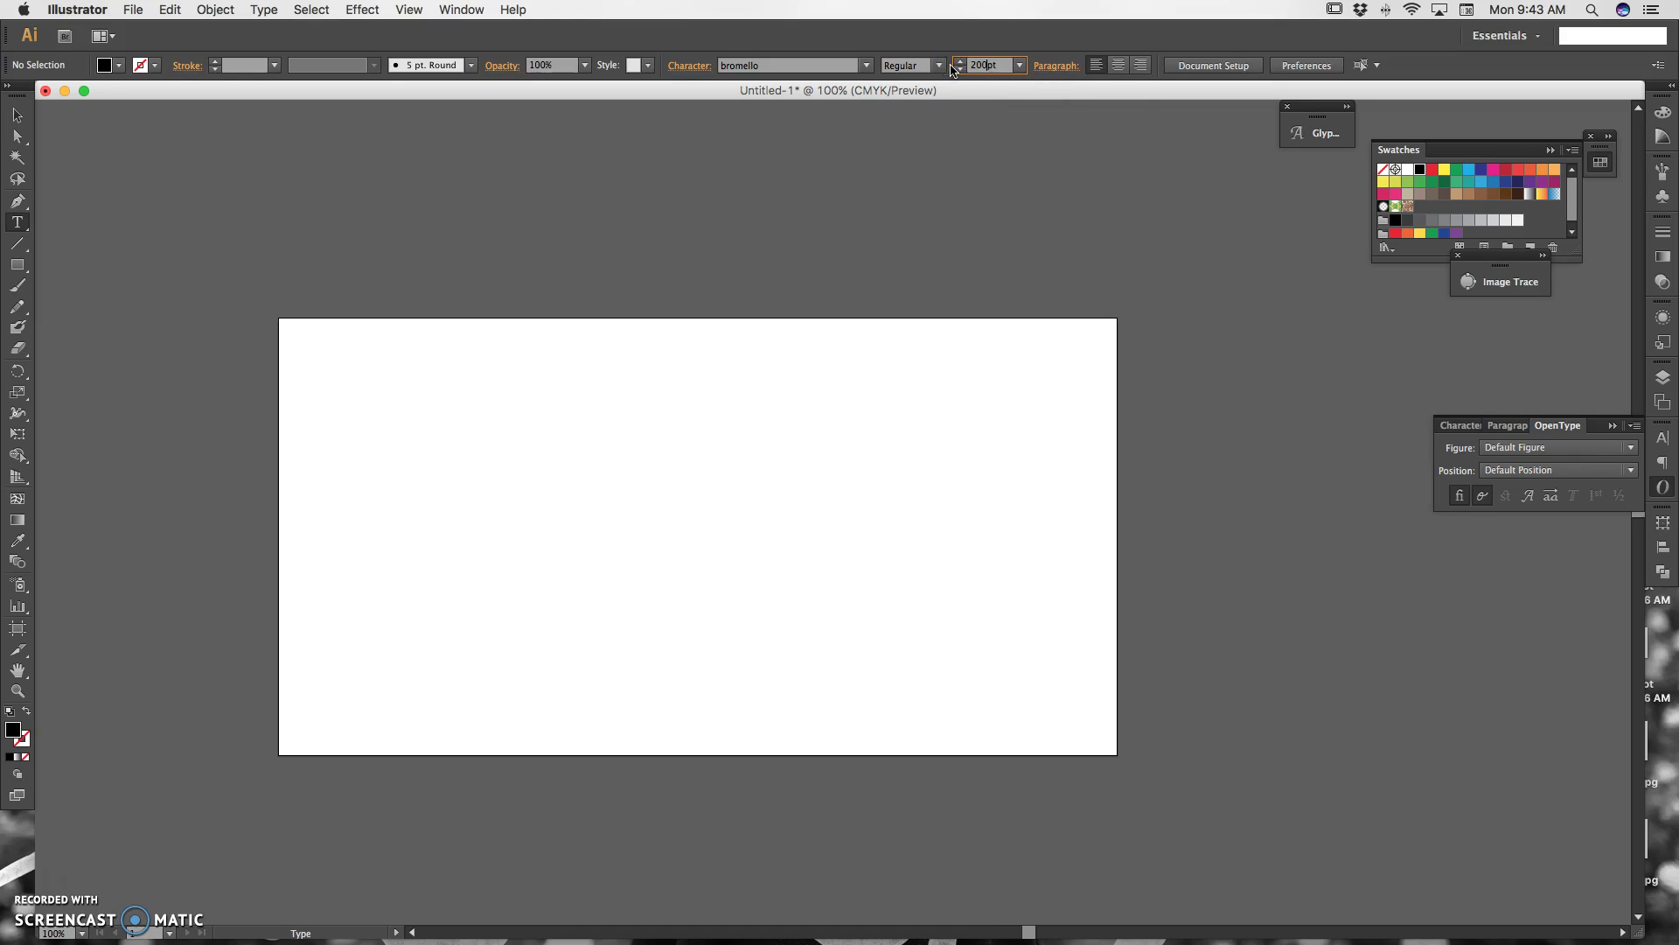
# Type 'bromello' on the artboard and drag it toward the centre.
pyautogui.click(476, 544)
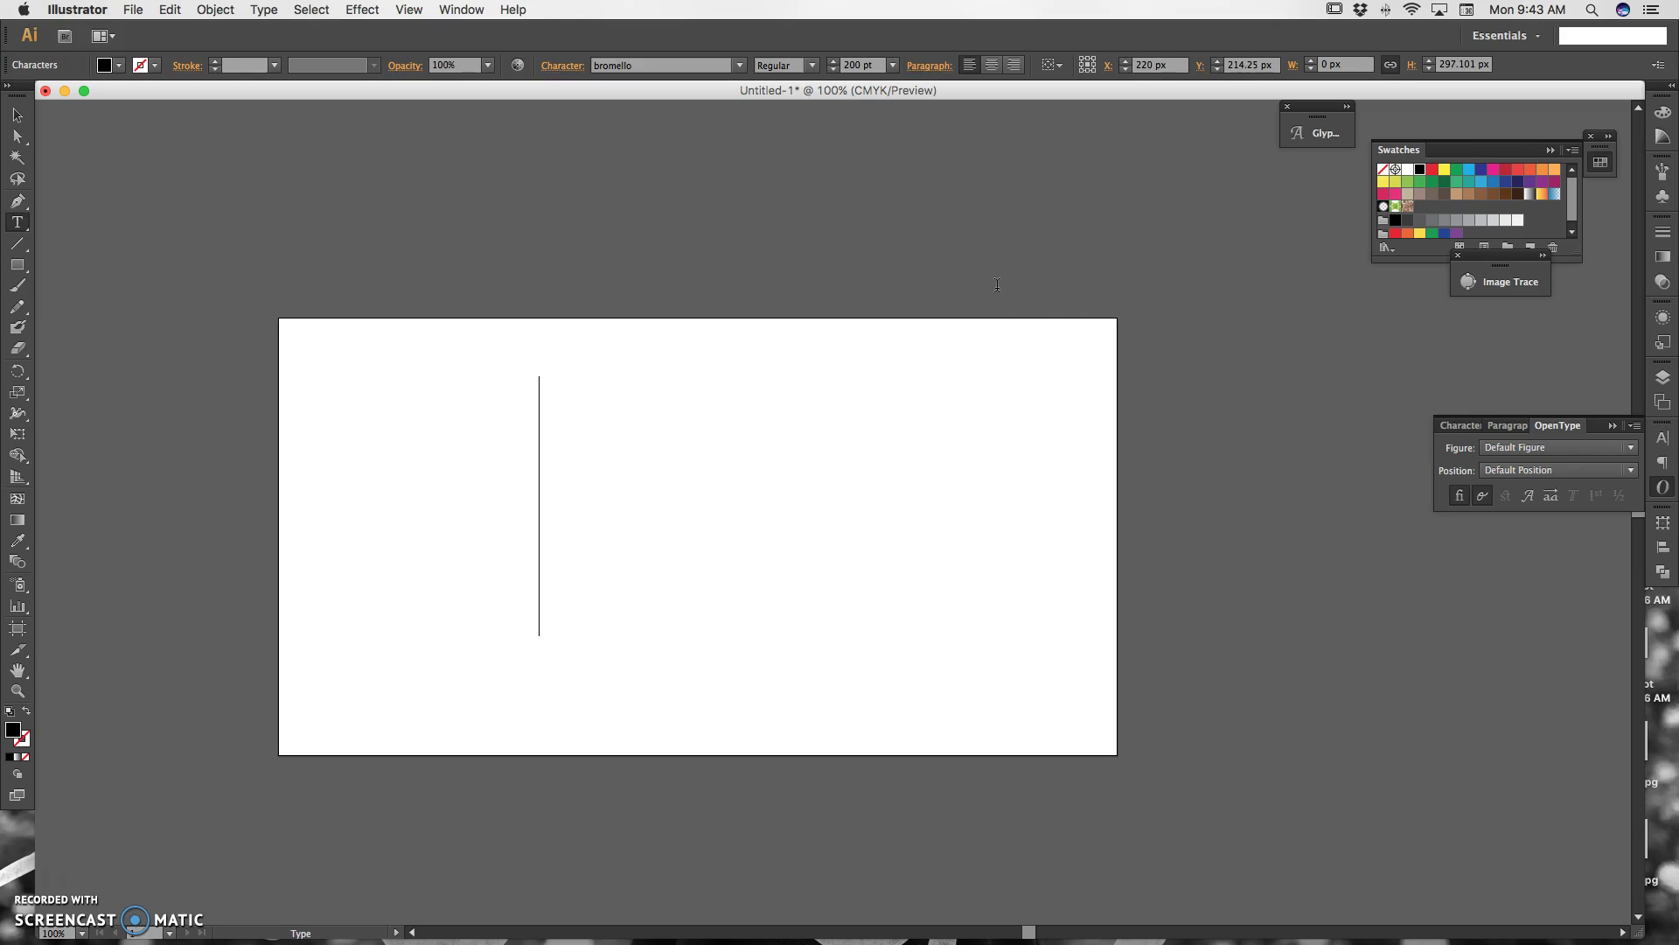
pyautogui.write('br')
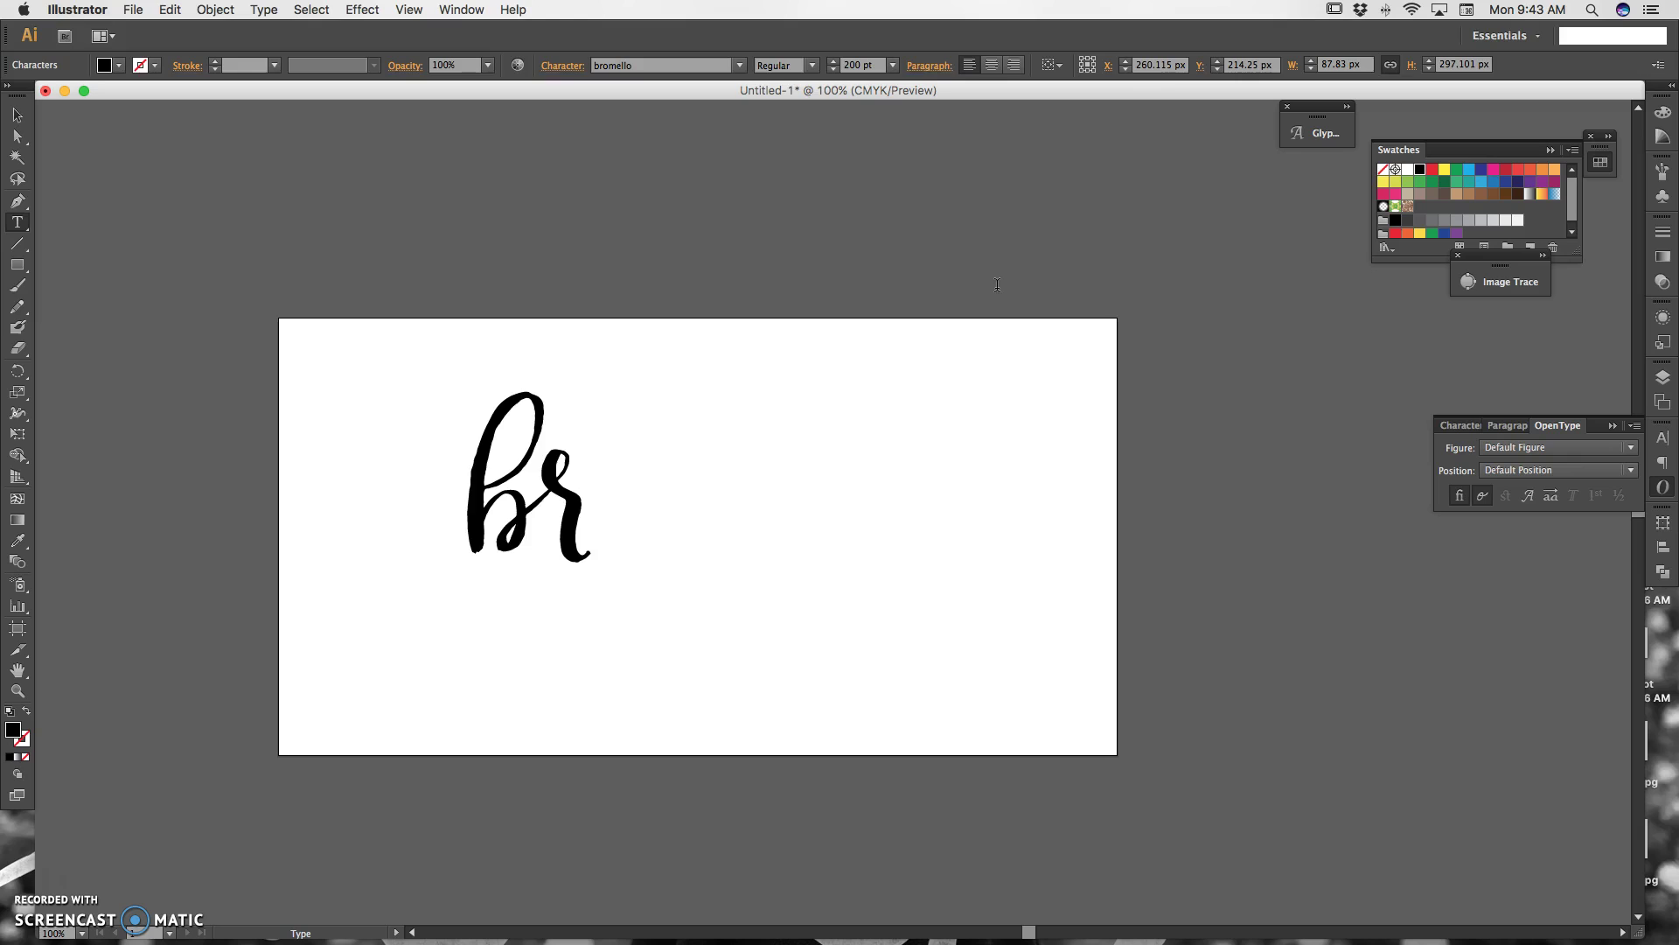
pyautogui.write('ome')
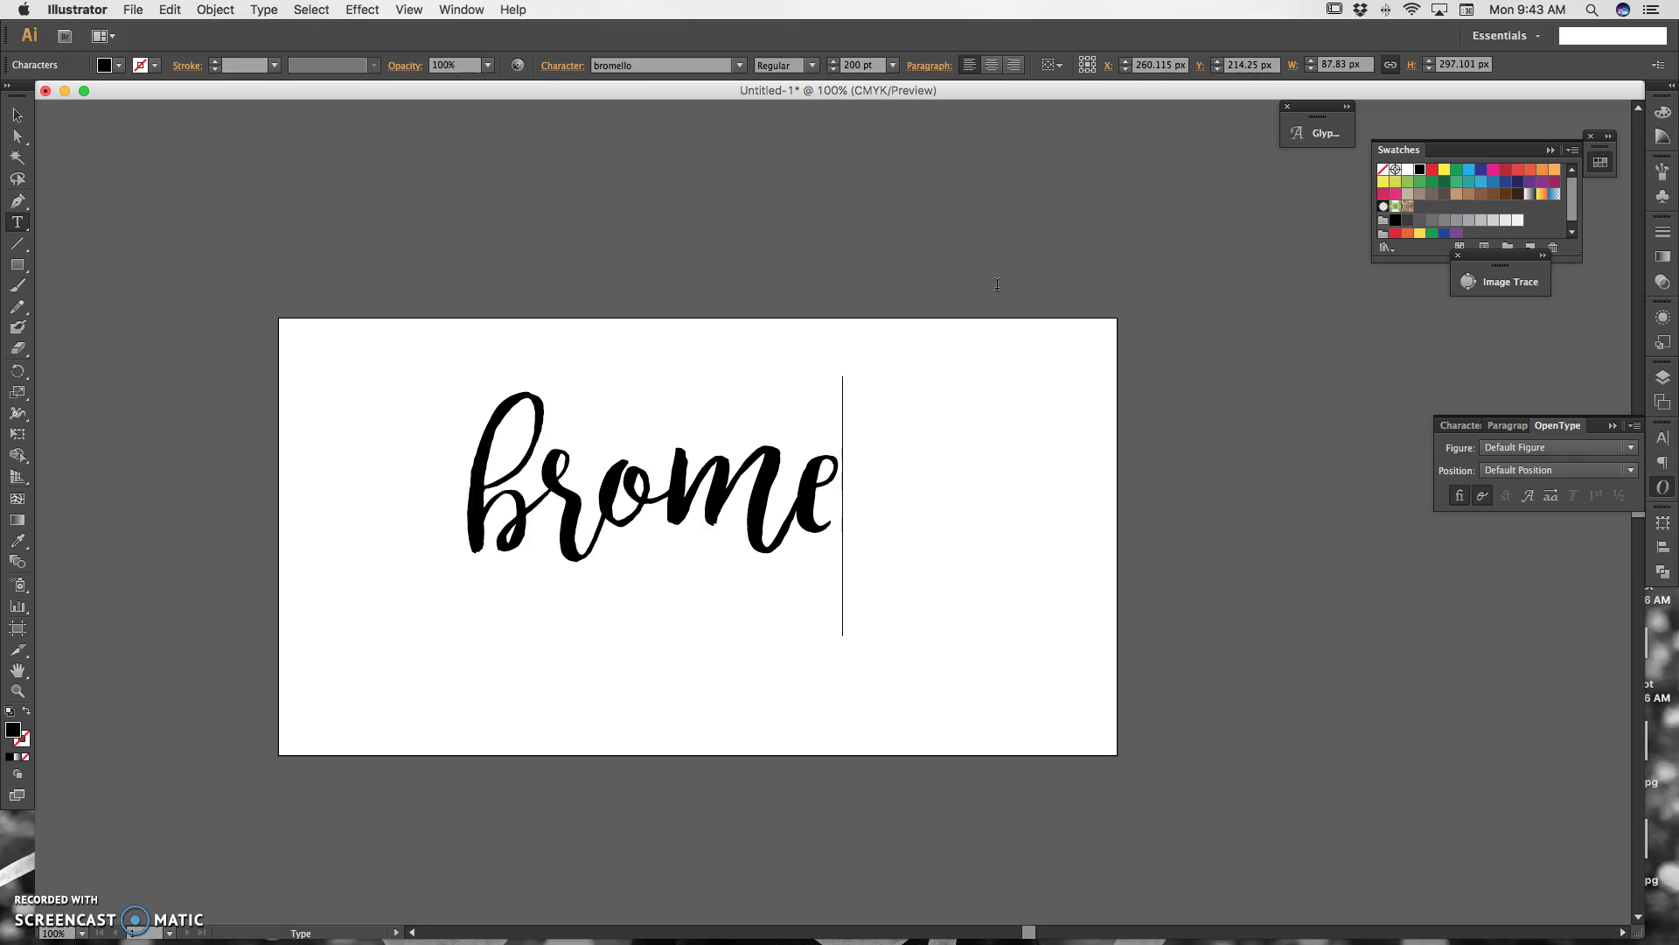
pyautogui.write('ll')
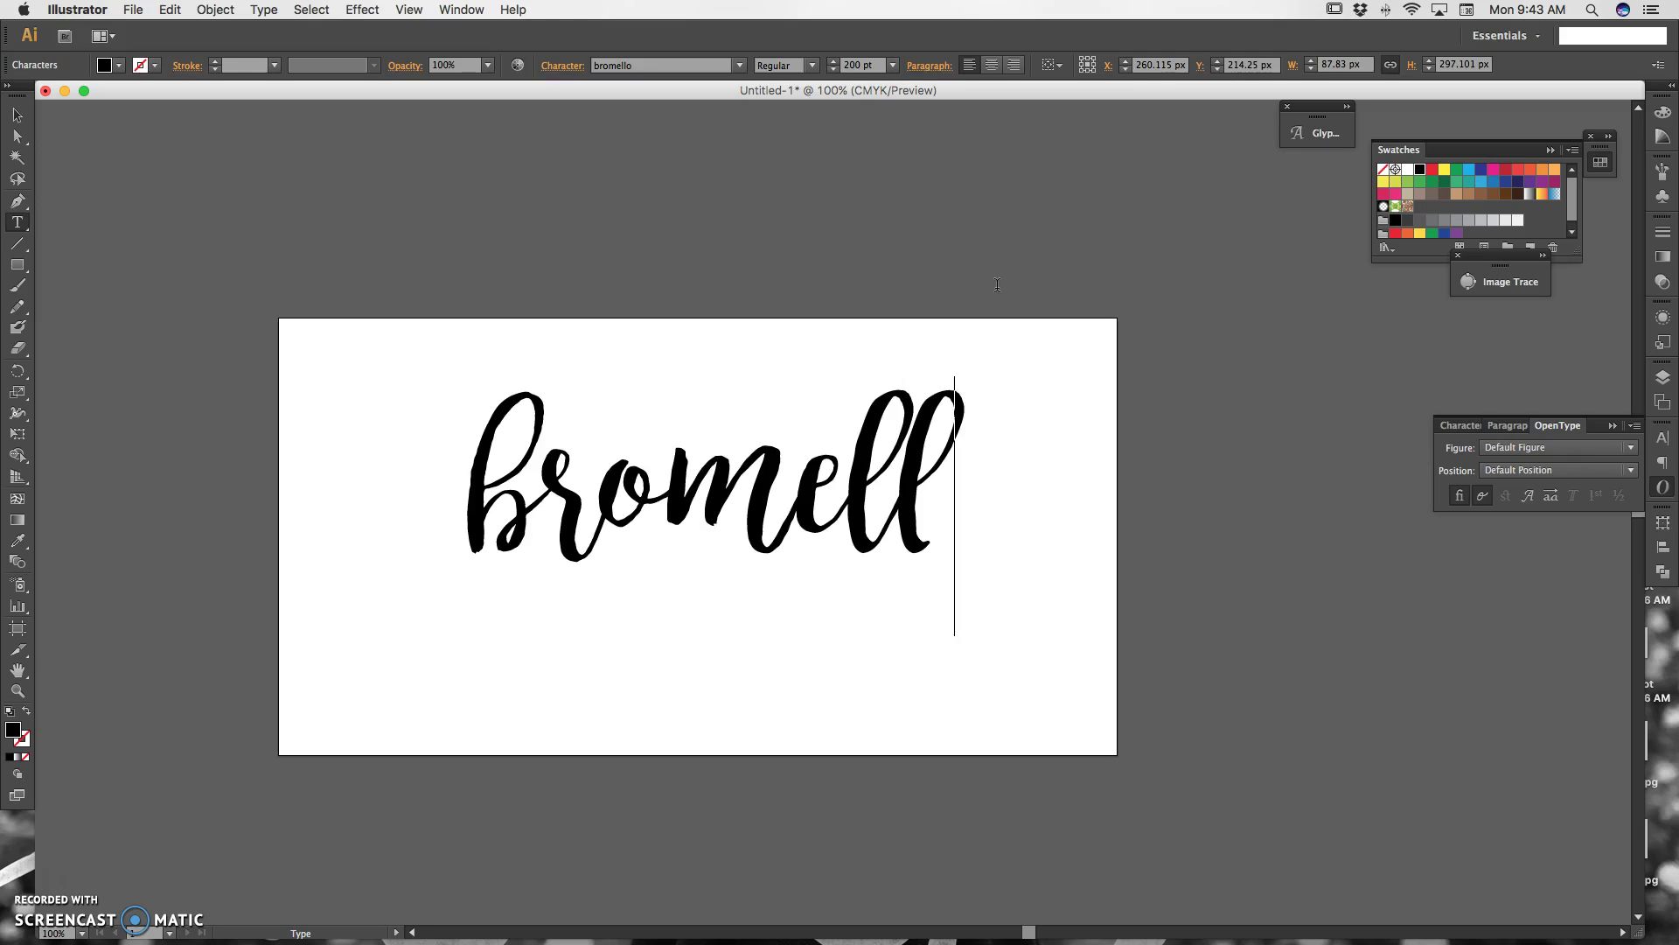
pyautogui.write('o')
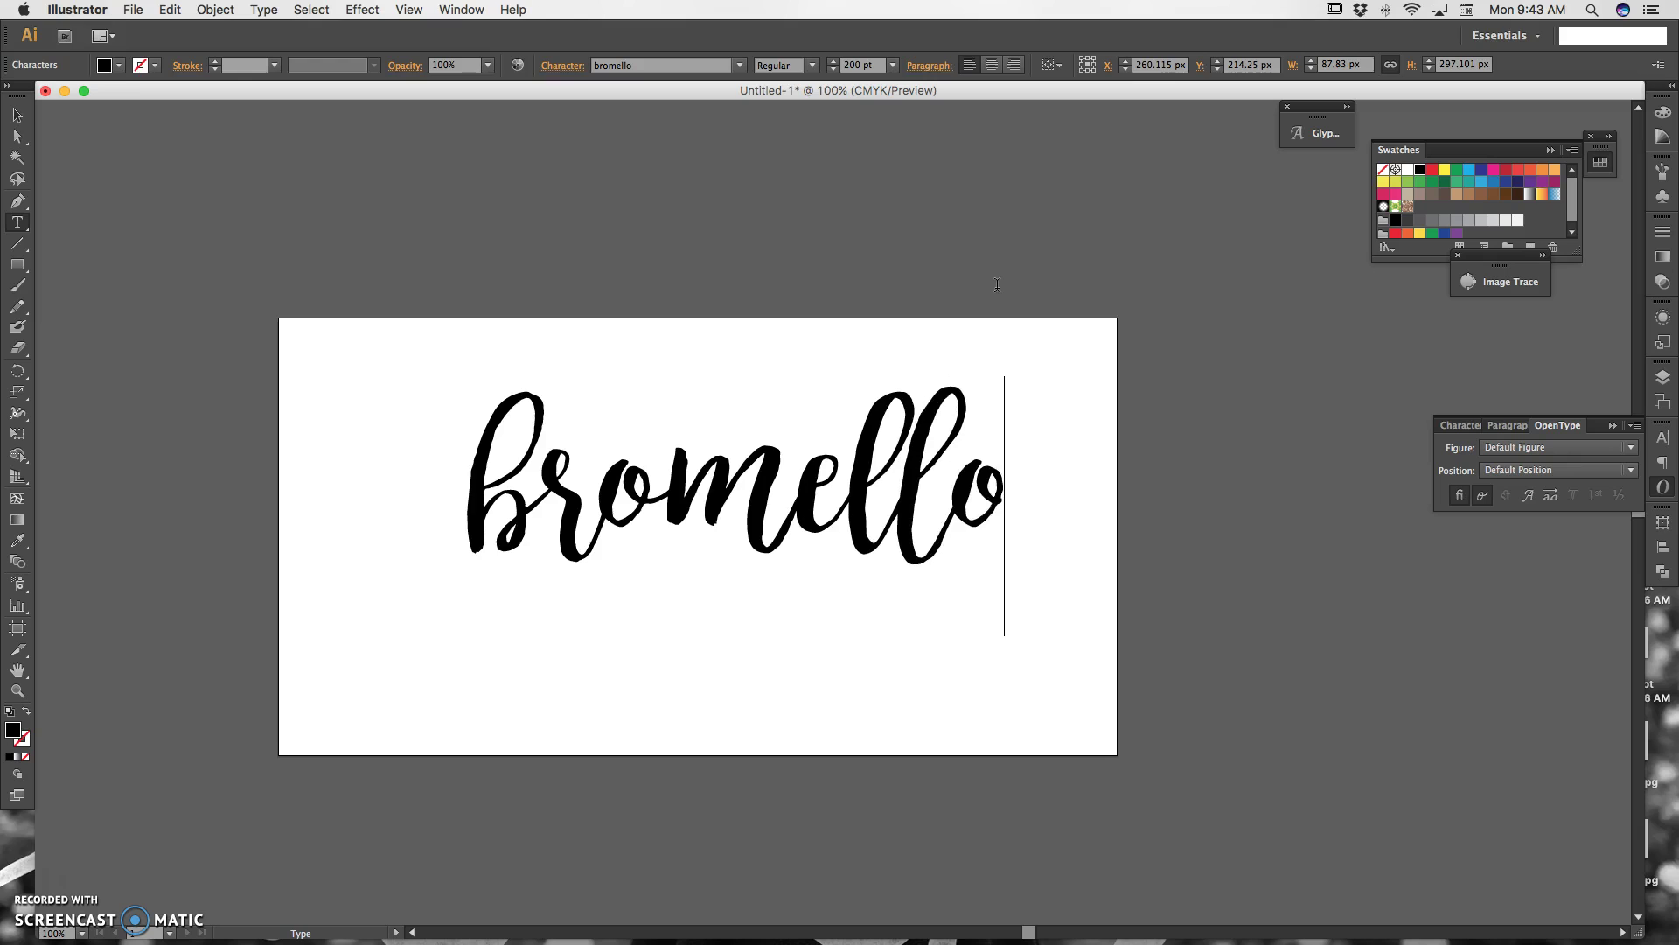
pyautogui.press('Escape')
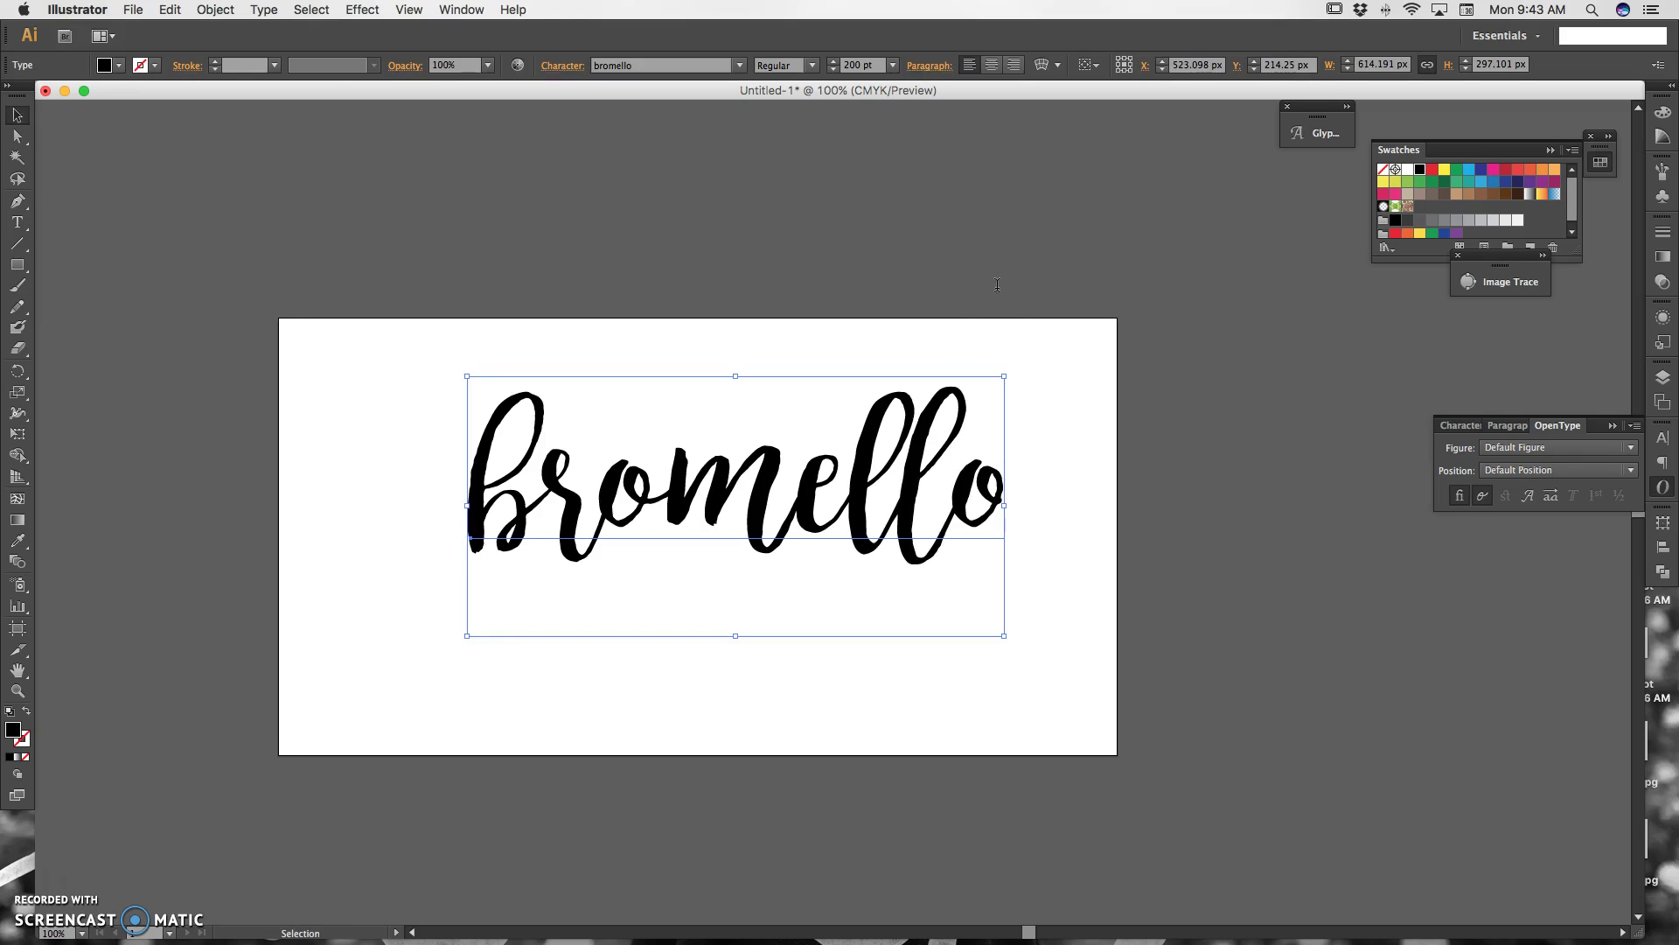
pyautogui.moveTo(845, 501); pyautogui.dragTo(829, 520)
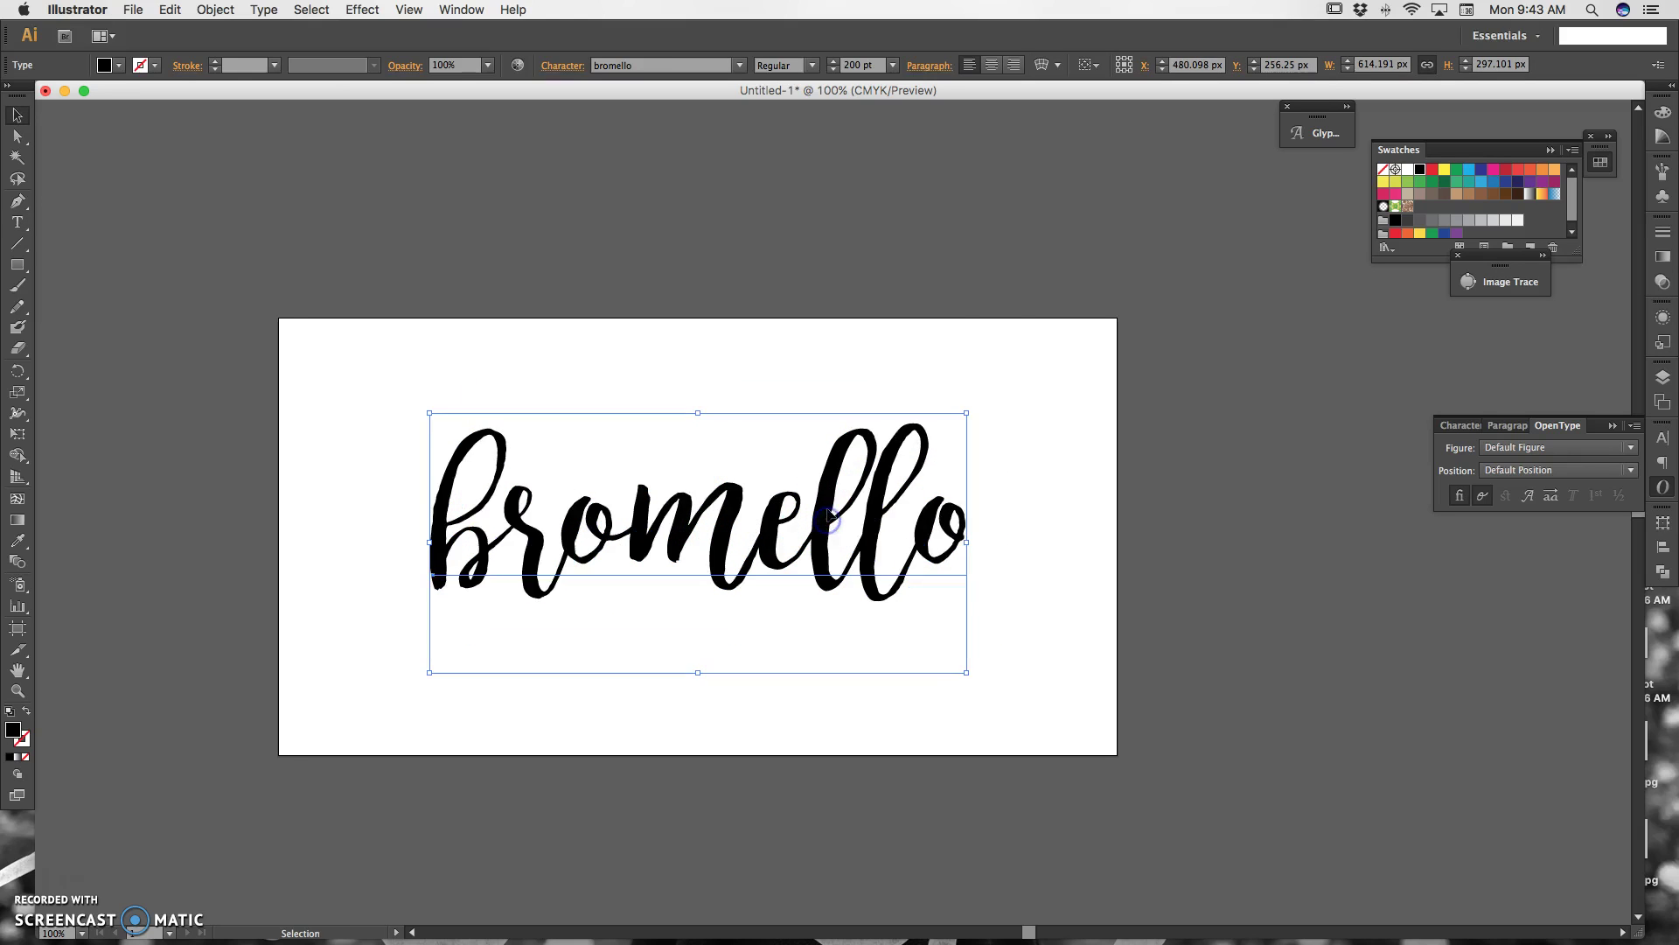
# Give the b of bromello a swash tail with the OpenType Swash option.
pyautogui.click(933, 532)
pyautogui.doubleClick(472, 515)
pyautogui.moveTo(489, 508); pyautogui.dragTo(391, 513)
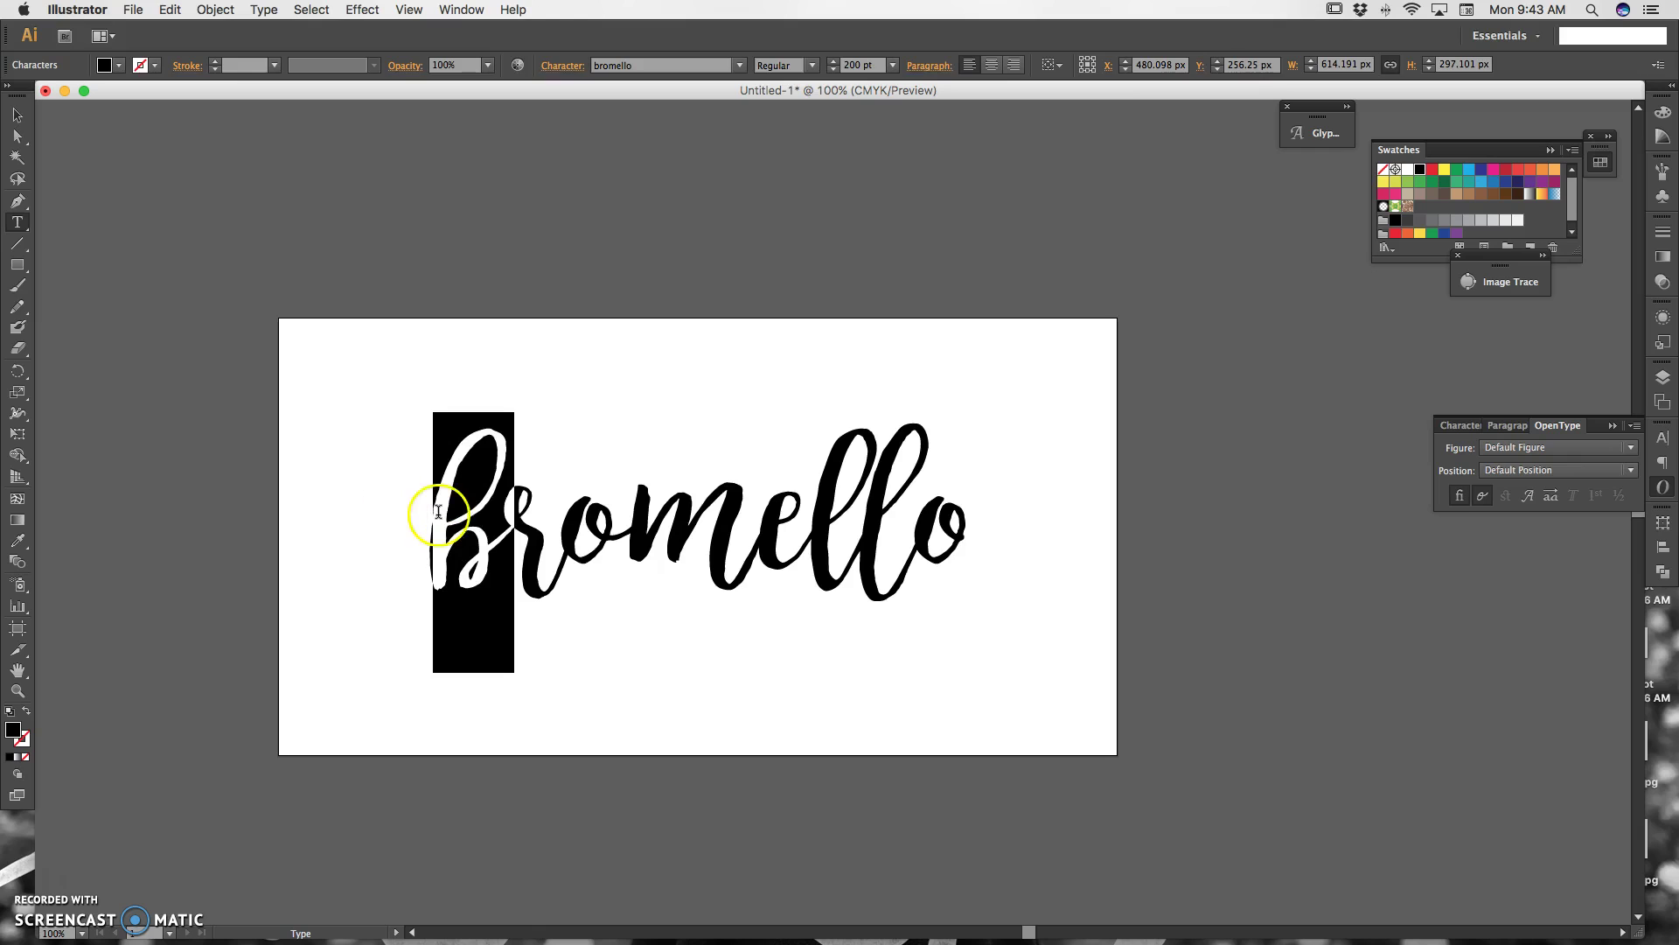
pyautogui.click(1483, 497)
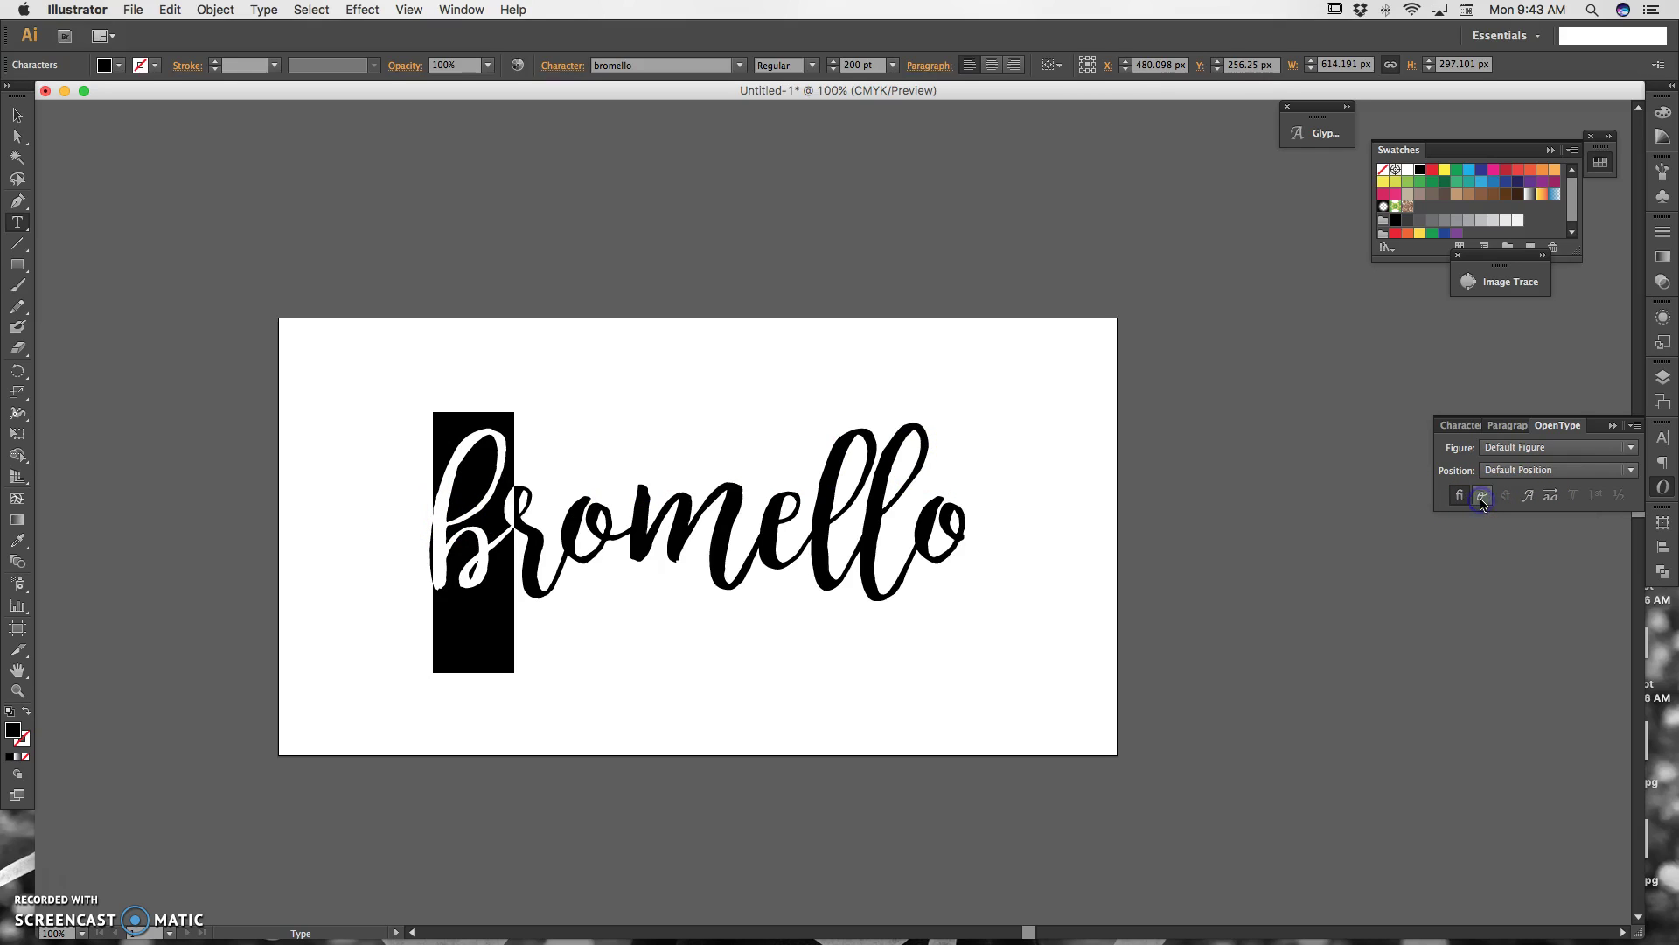
pyautogui.click(1528, 498)
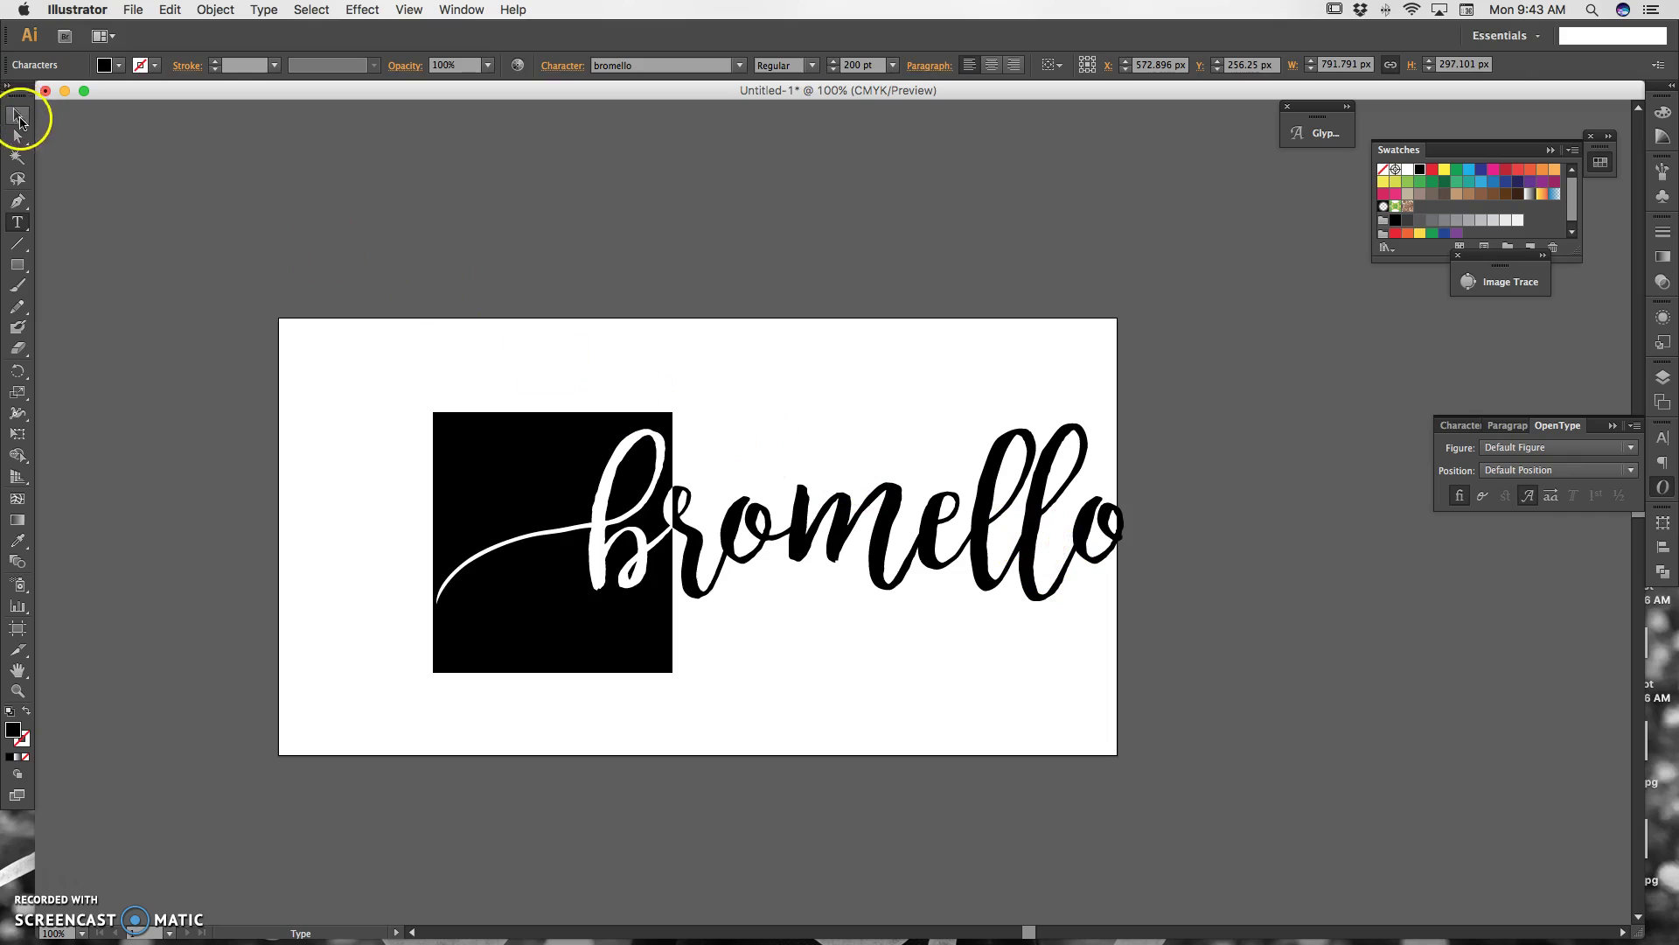
# Shrink and shift bromello left, then give the final o a long-tailed swash alternate.
pyautogui.click(19, 120)
pyautogui.moveTo(934, 522); pyautogui.dragTo(812, 529)
pyautogui.moveTo(1002, 419); pyautogui.dragTo(945, 442)
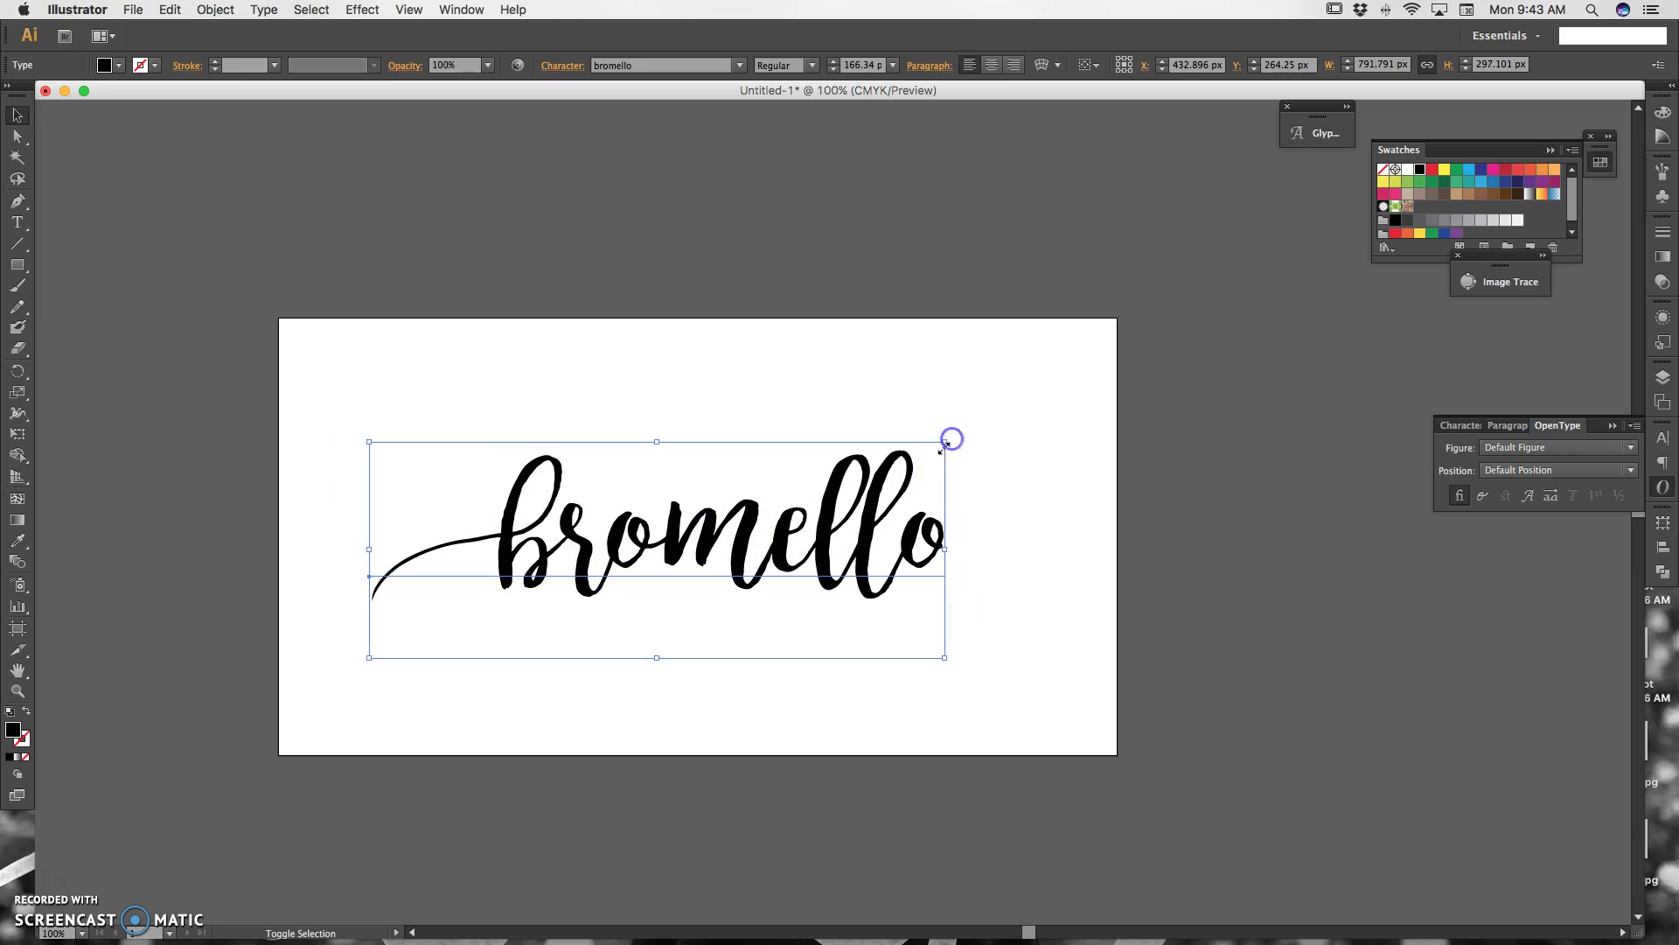
pyautogui.doubleClick(917, 542)
pyautogui.moveTo(915, 536); pyautogui.dragTo(952, 534)
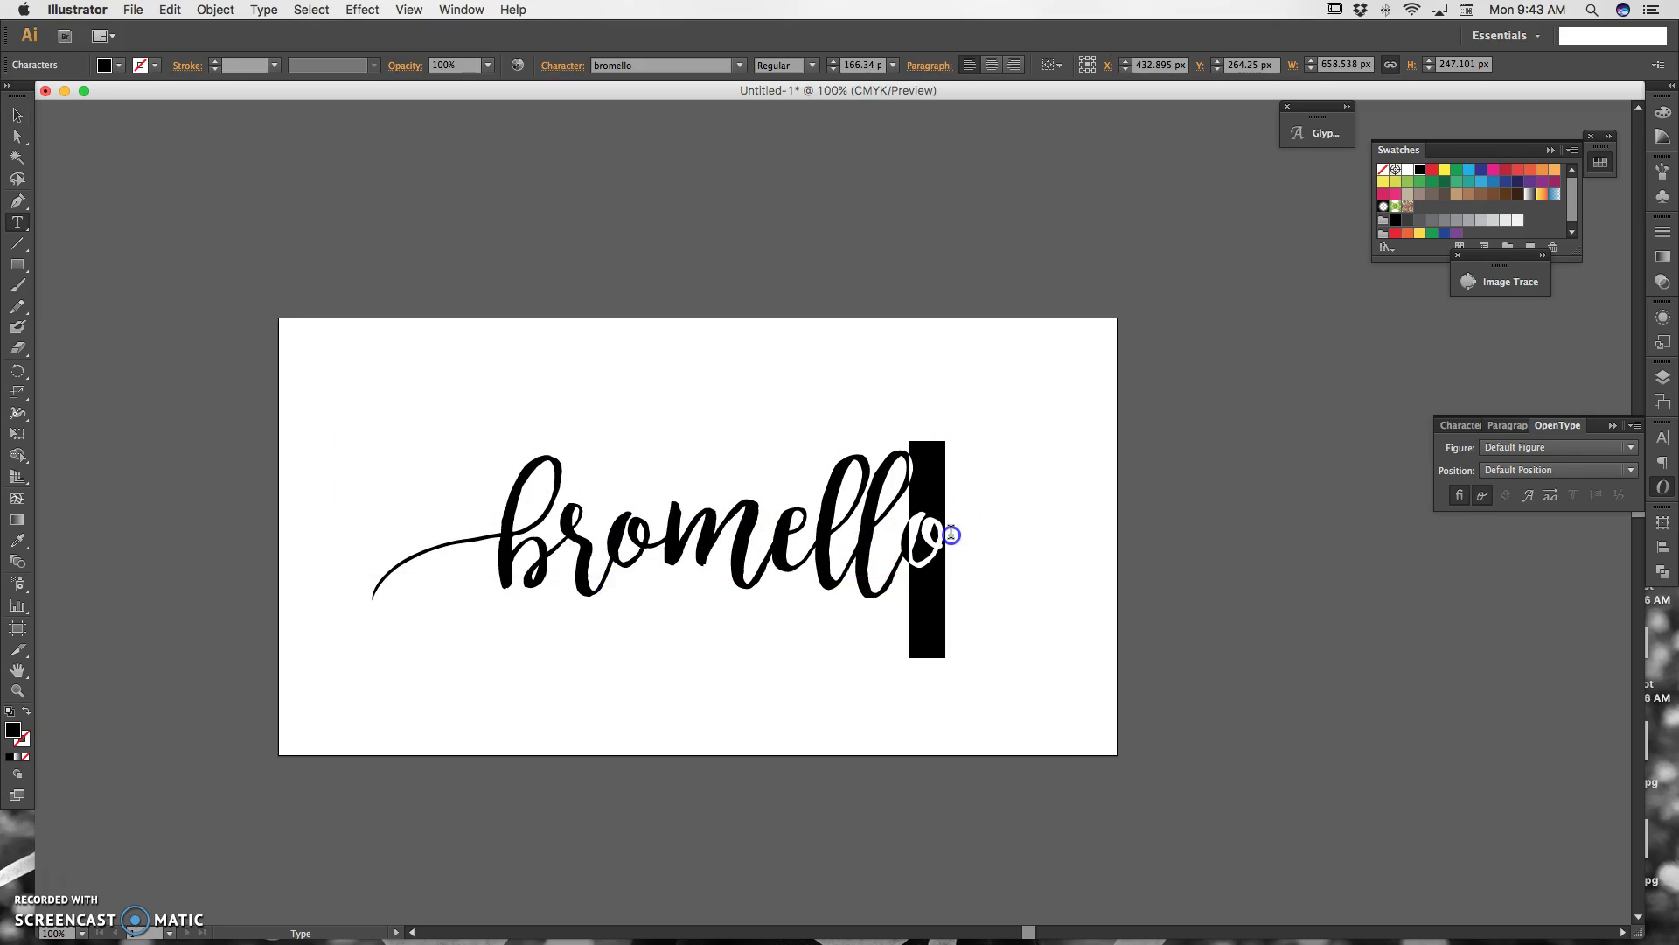
pyautogui.click(1483, 495)
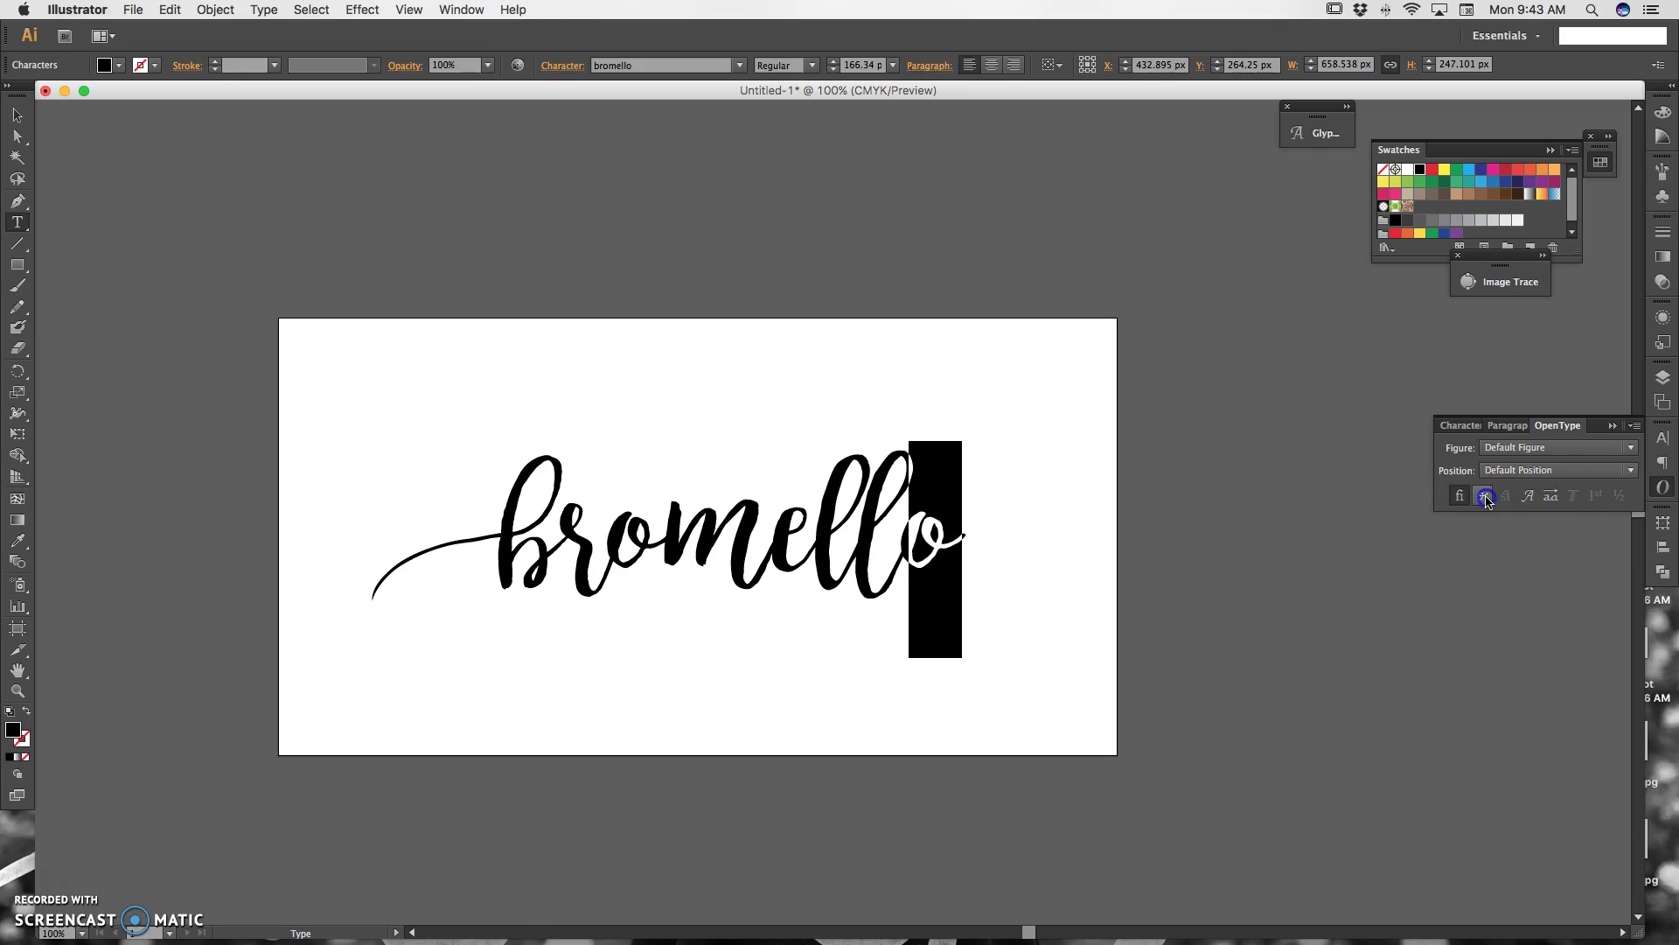
pyautogui.click(1551, 497)
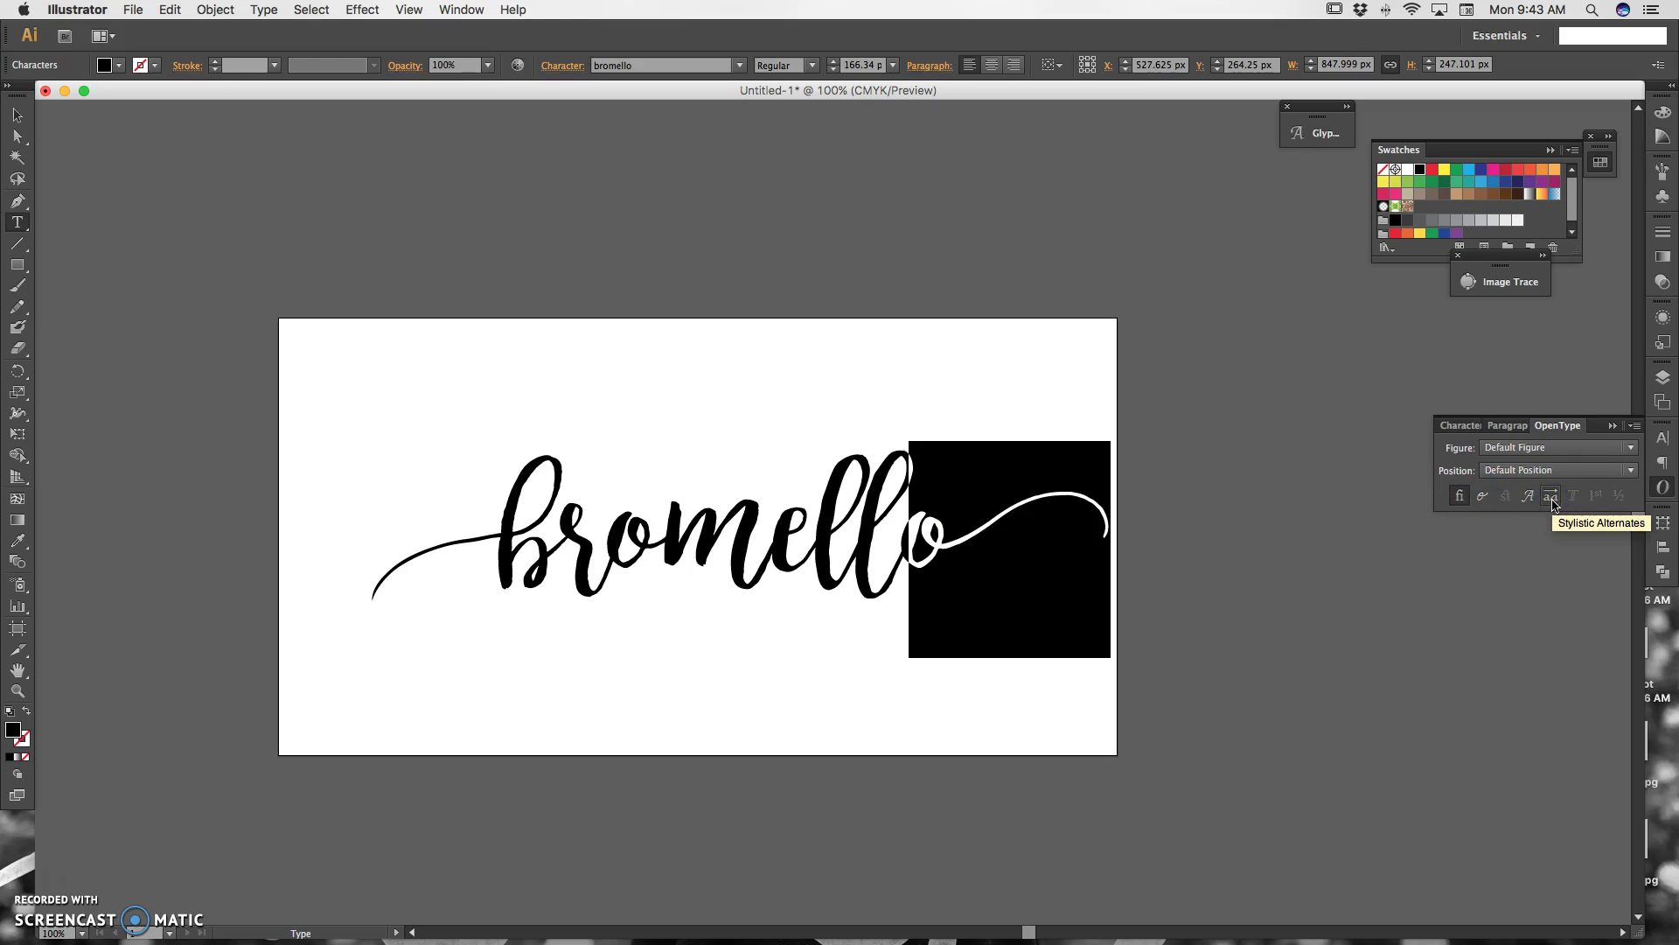
# Set the m's OpenType position to Superscript/Superior.
pyautogui.moveTo(777, 530); pyautogui.dragTo(687, 530)
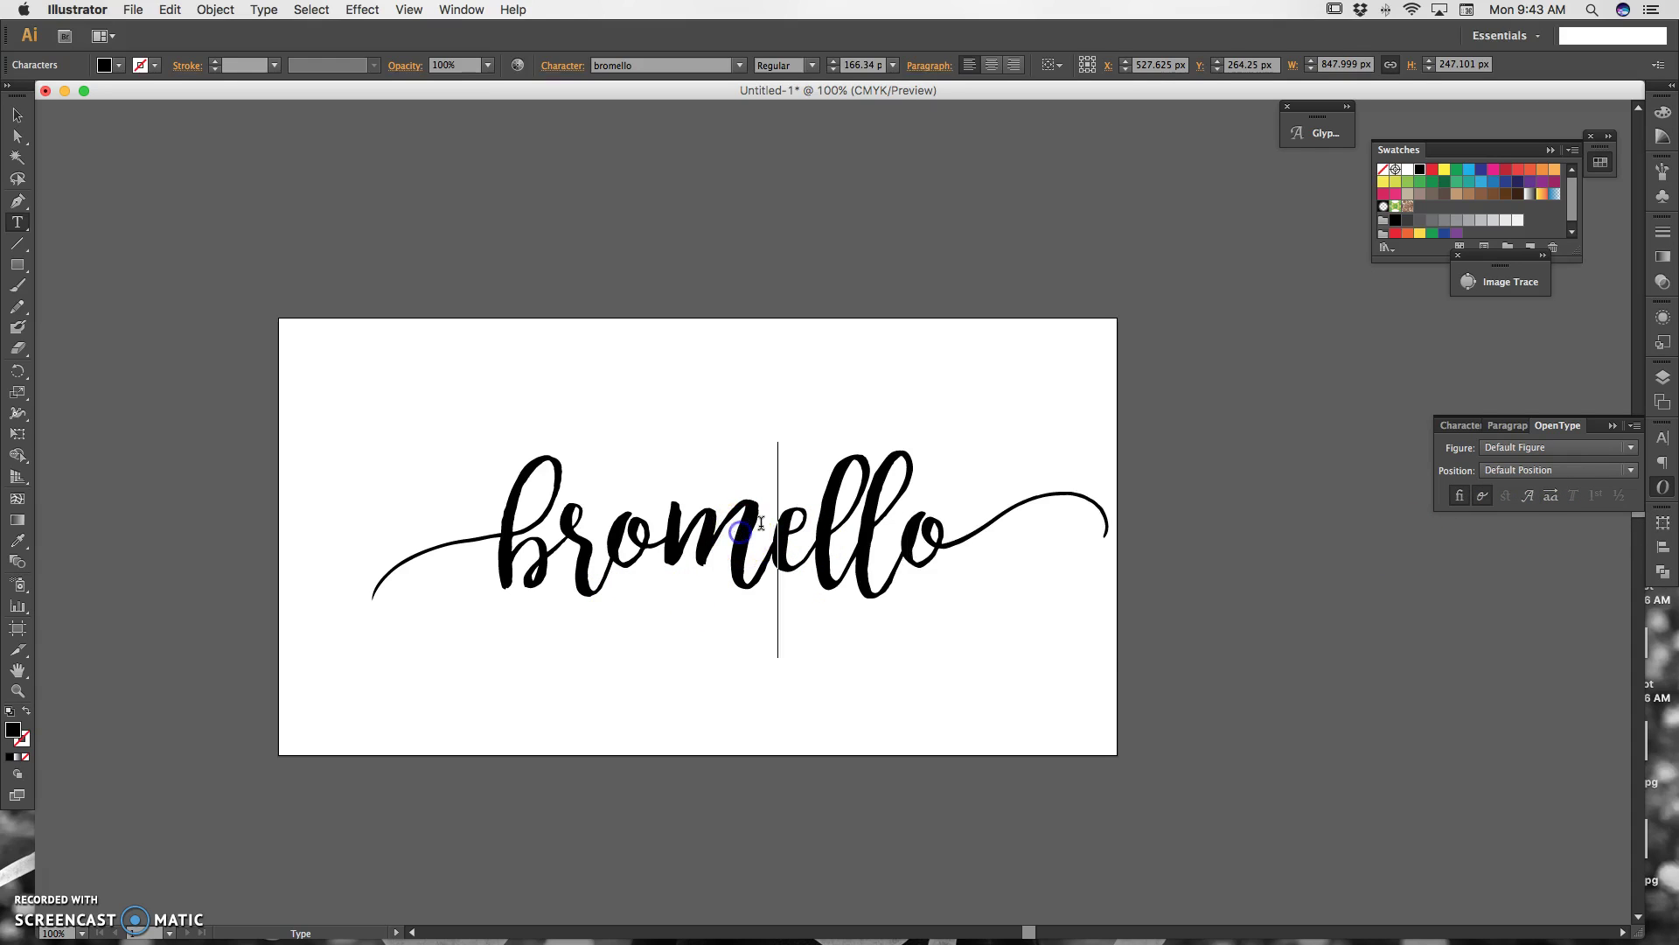
pyautogui.click(1553, 472)
pyautogui.click(1549, 510)
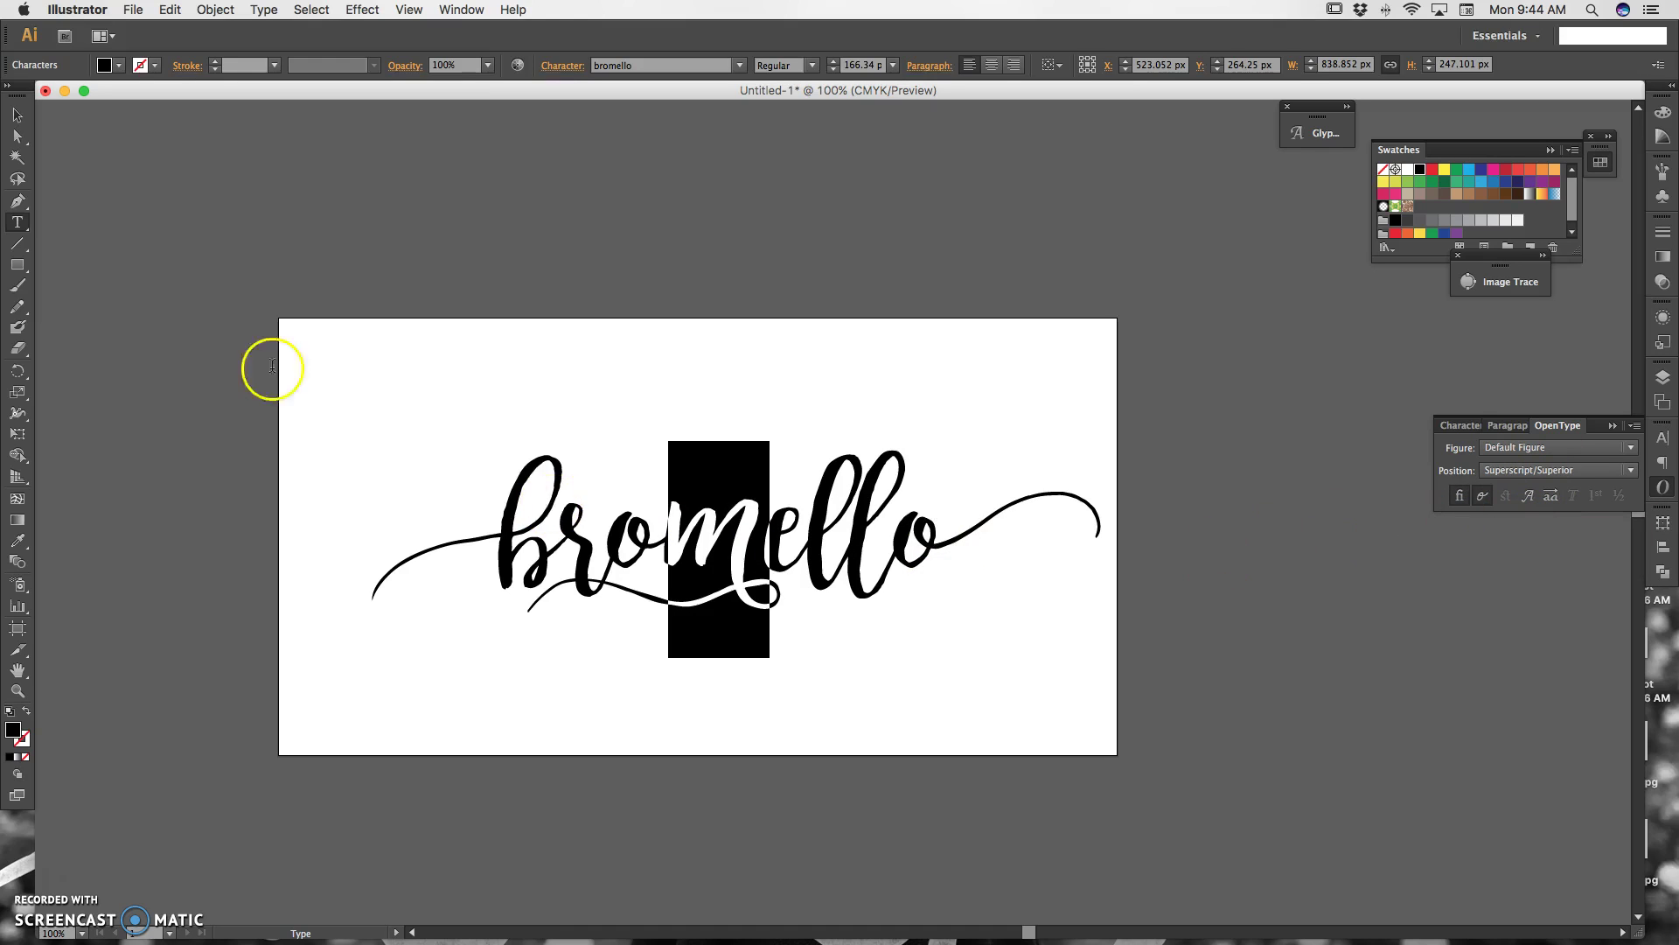
# Remove the swash flourishes, restore standard ligatures, and shift bromello back toward centre.
pyautogui.click(17, 115)
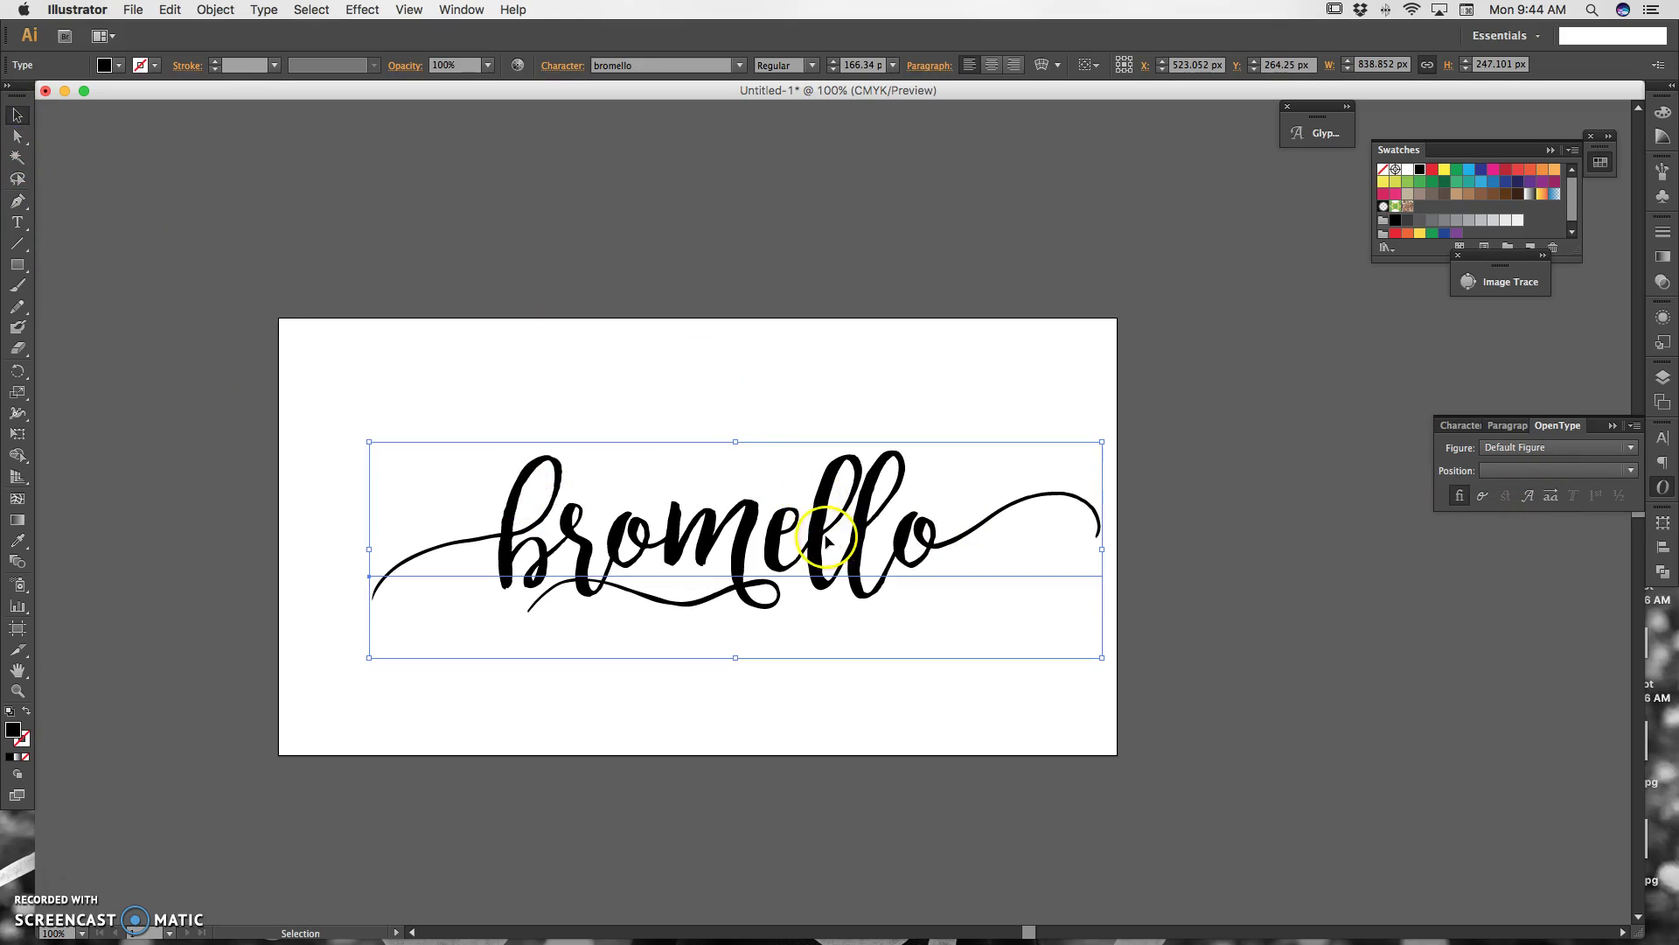
pyautogui.moveTo(826, 541); pyautogui.dragTo(801, 517)
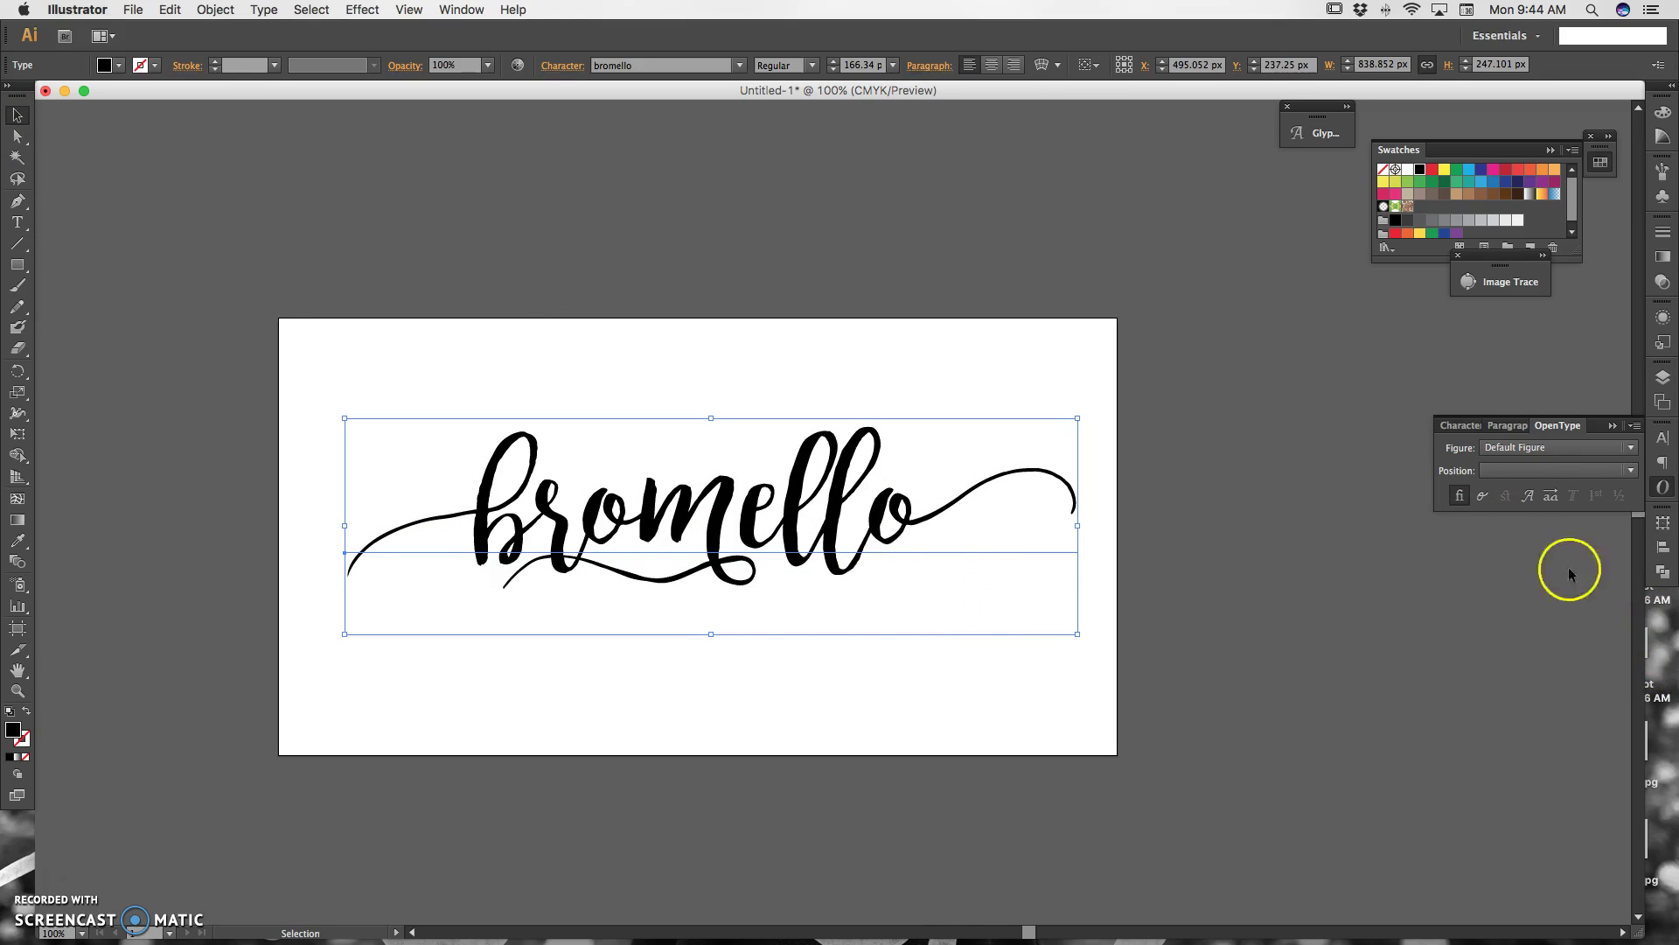
pyautogui.click(1460, 495)
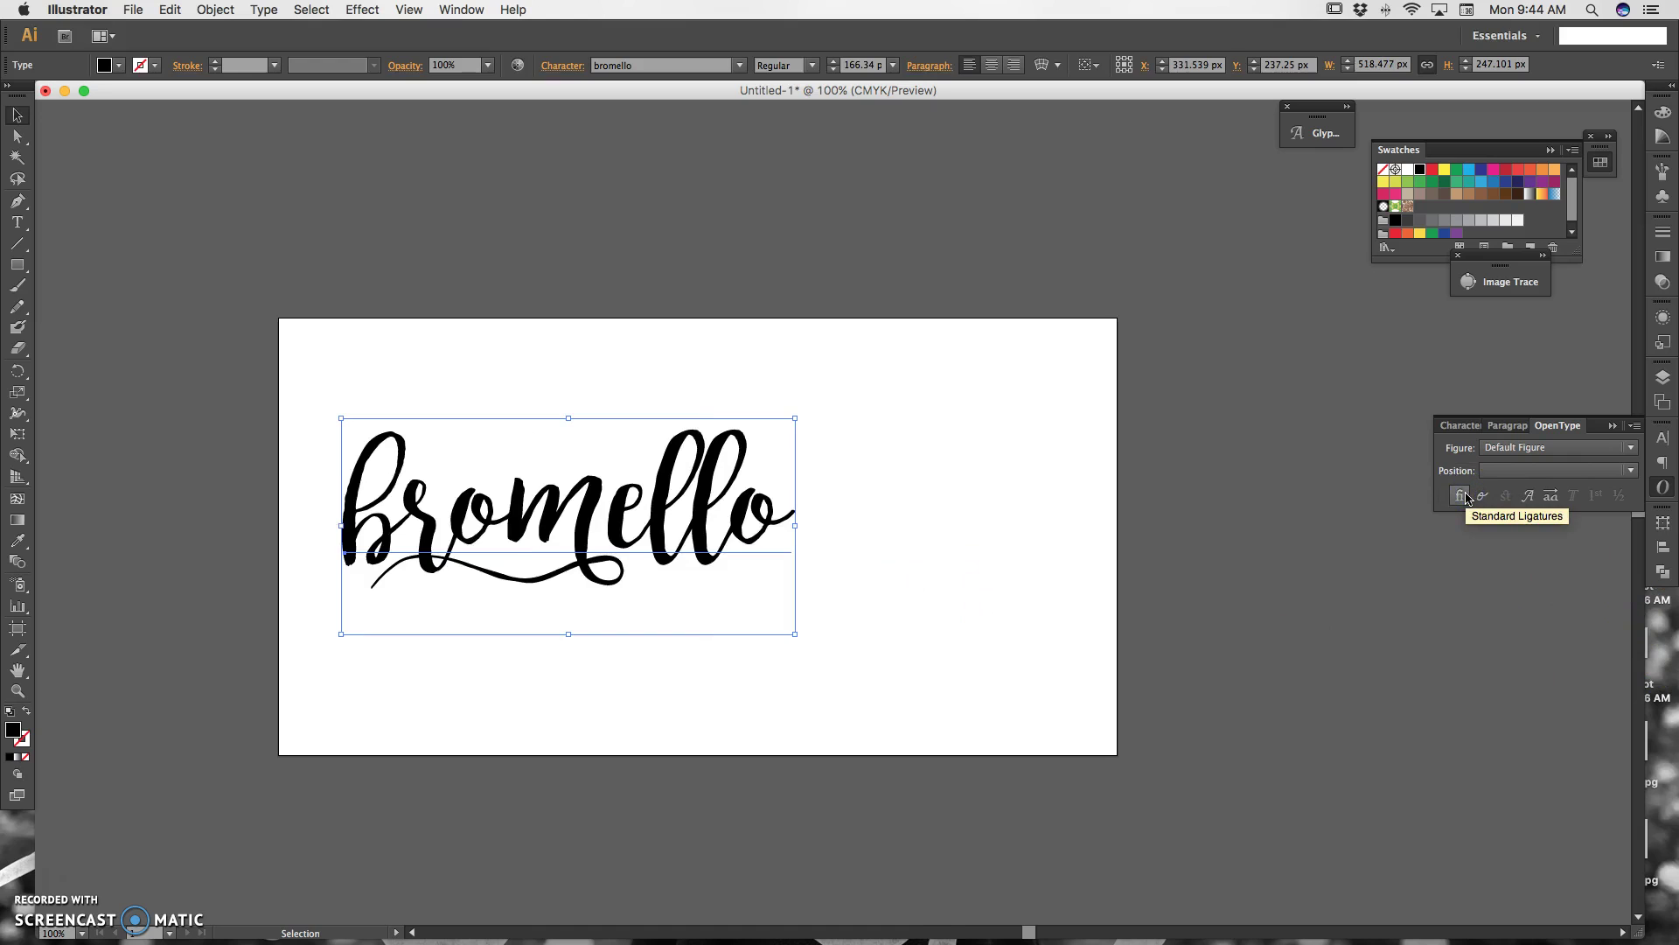
pyautogui.click(1467, 497)
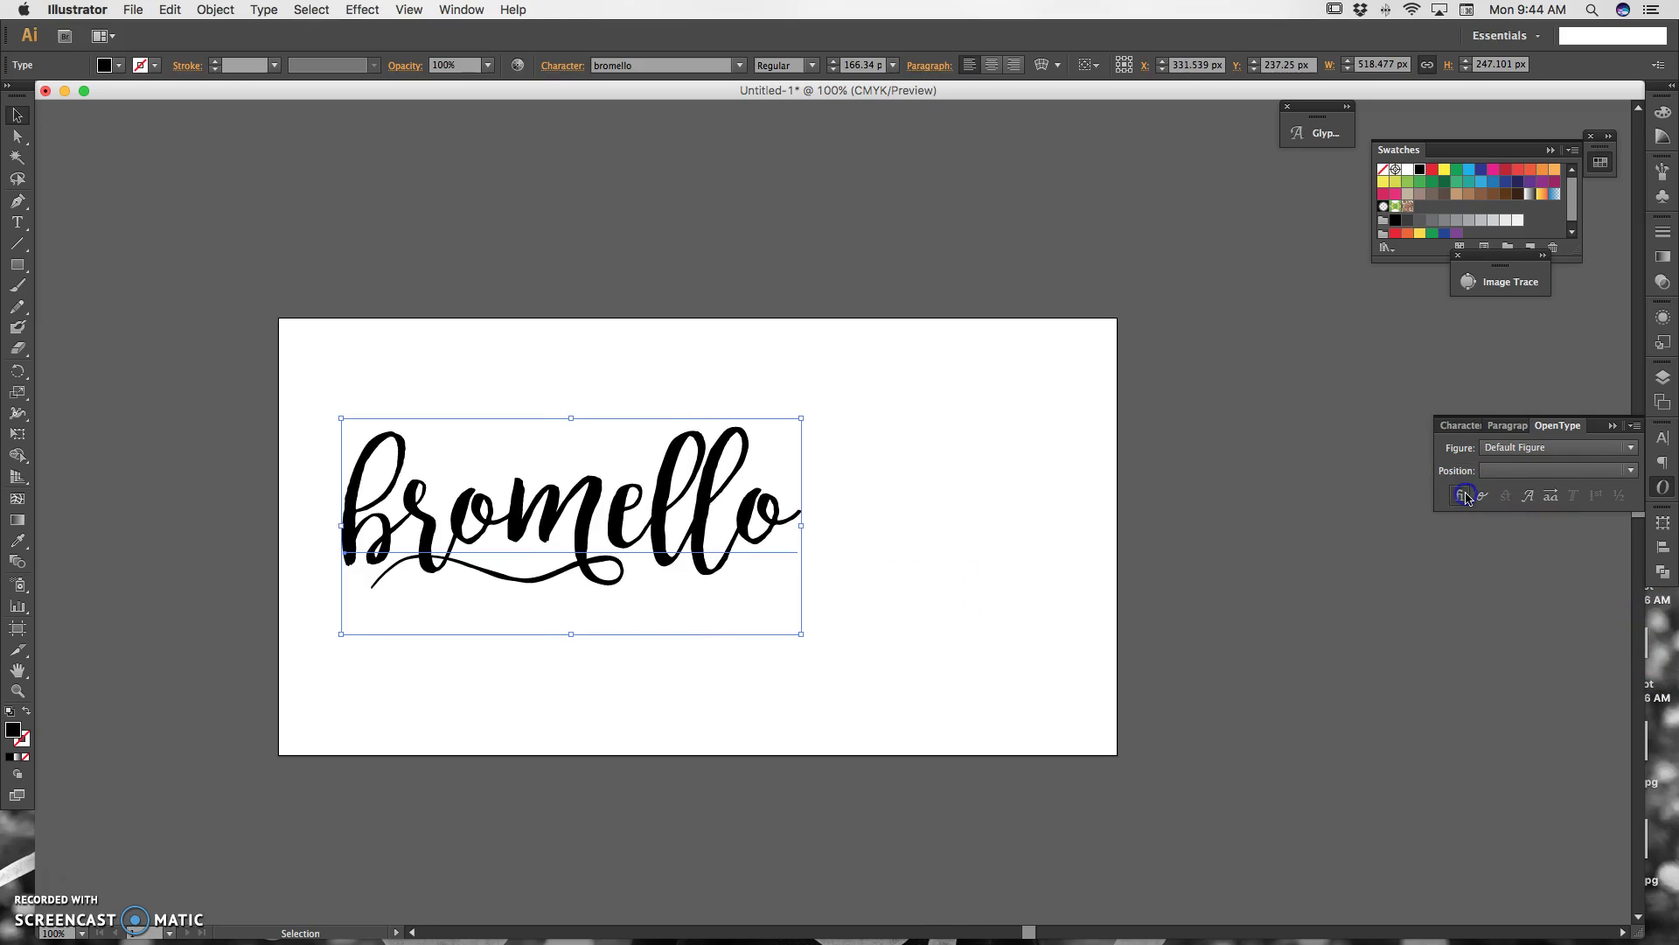
pyautogui.moveTo(671, 498); pyautogui.dragTo(816, 505)
# Reapply the swash lead-in on the b and long-tailed o, then move bromello left.
pyautogui.press('t')
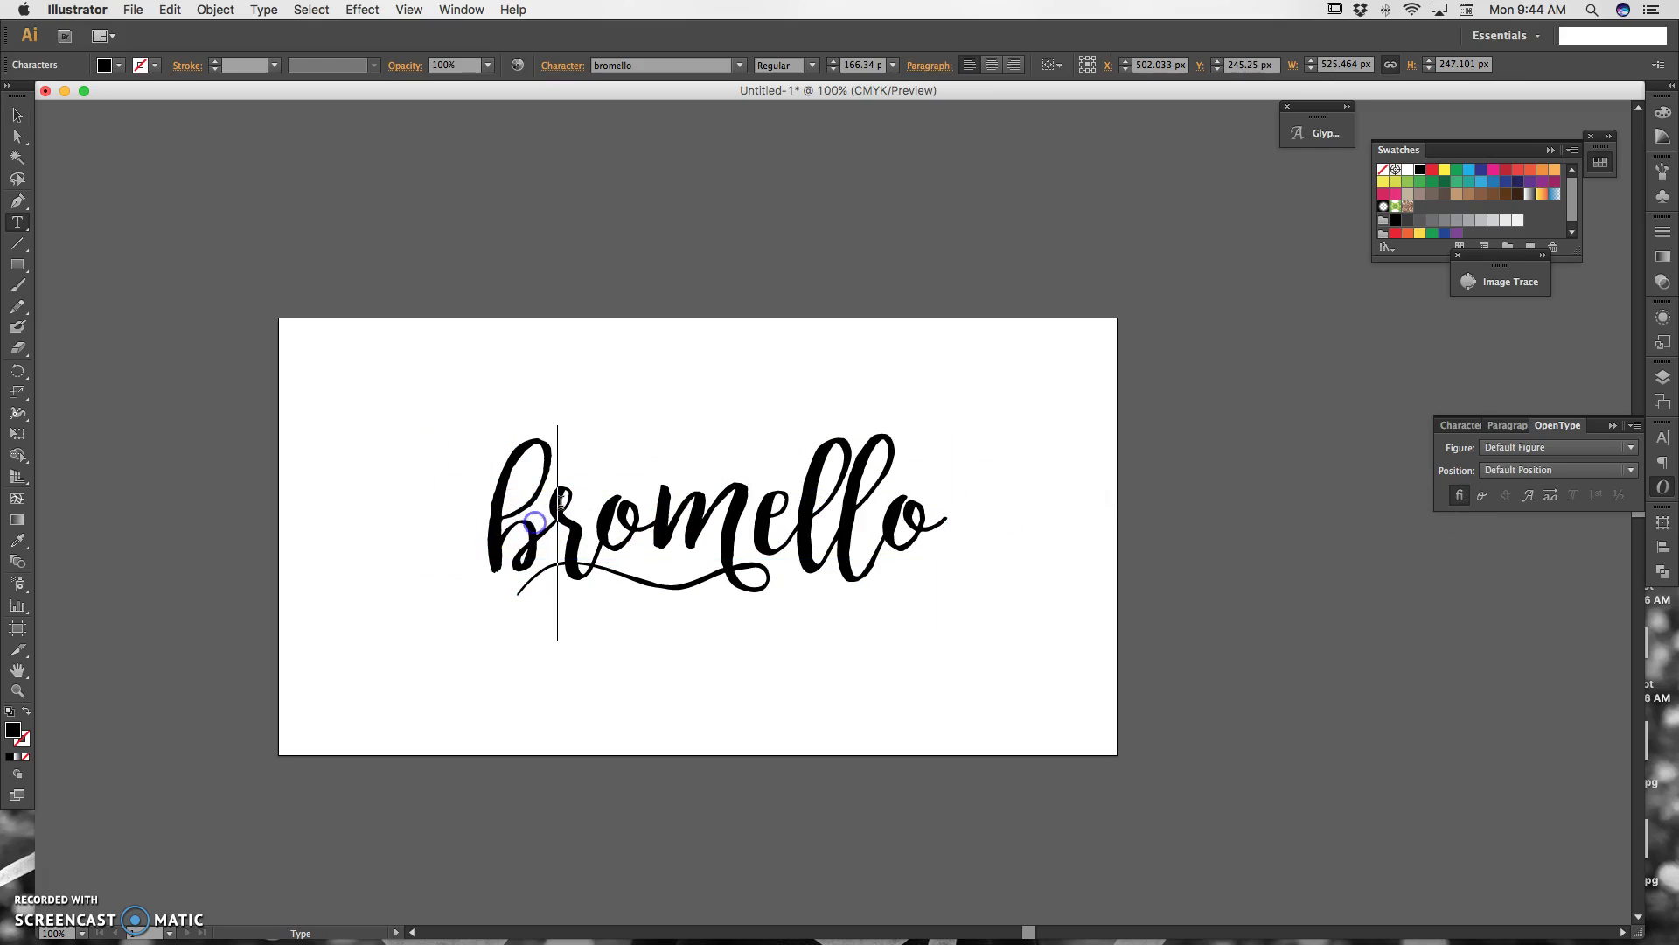
pyautogui.moveTo(556, 512); pyautogui.dragTo(462, 511)
pyautogui.click(1527, 496)
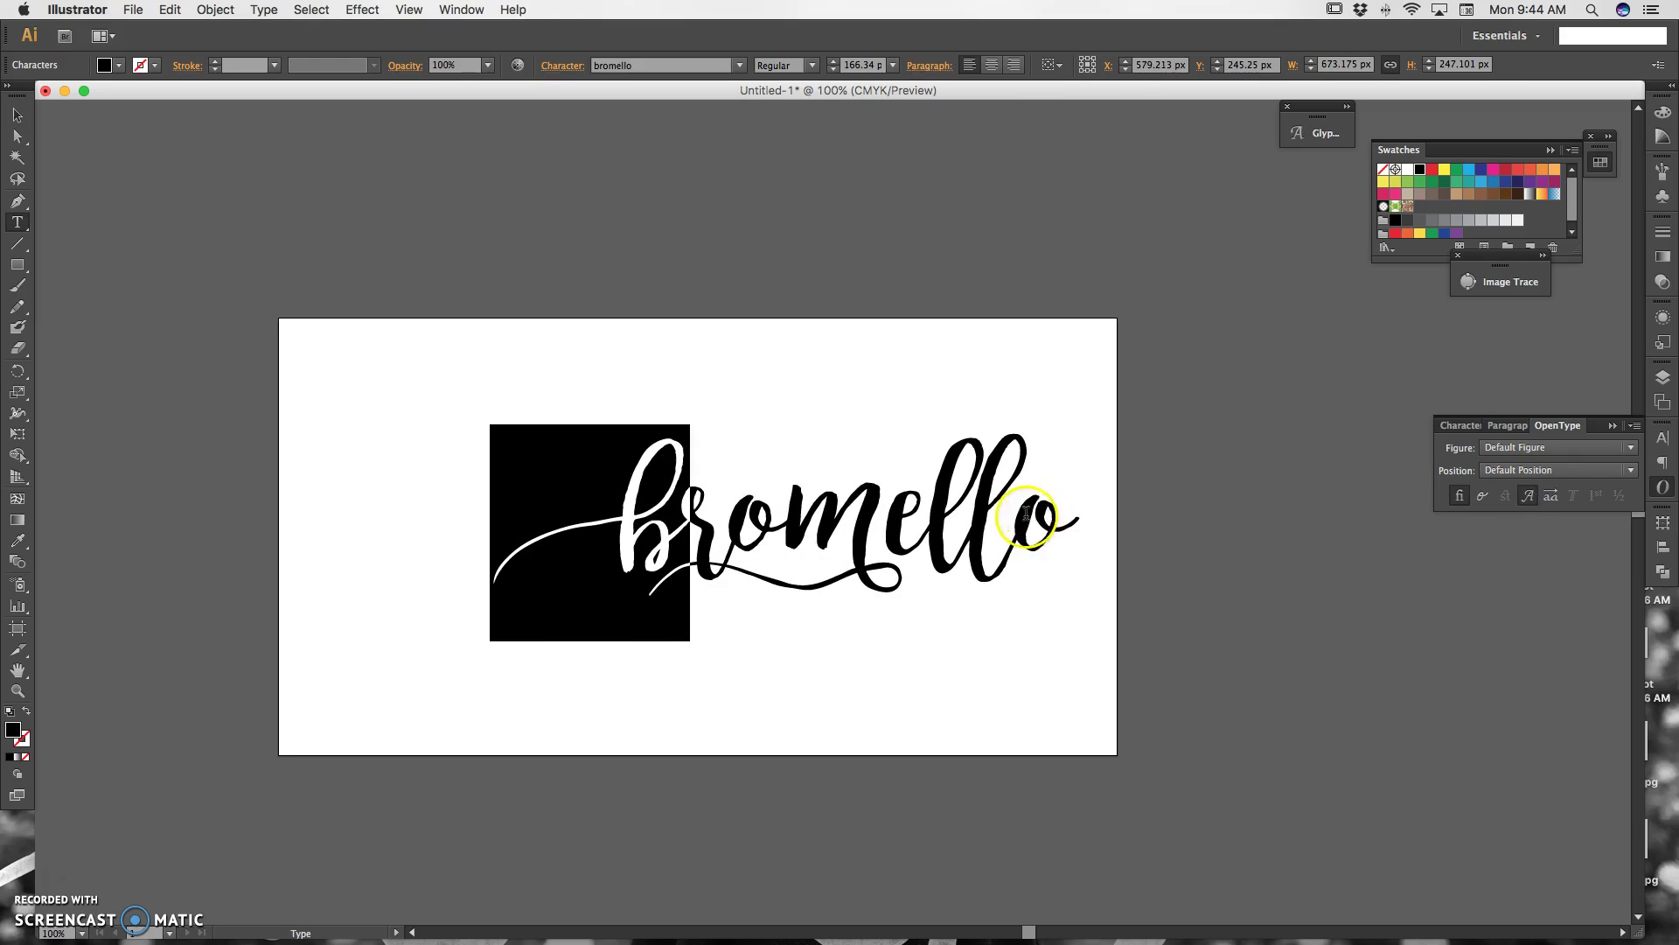
pyautogui.moveTo(1038, 516); pyautogui.dragTo(1080, 516)
pyautogui.click(1551, 496)
pyautogui.click(19, 124)
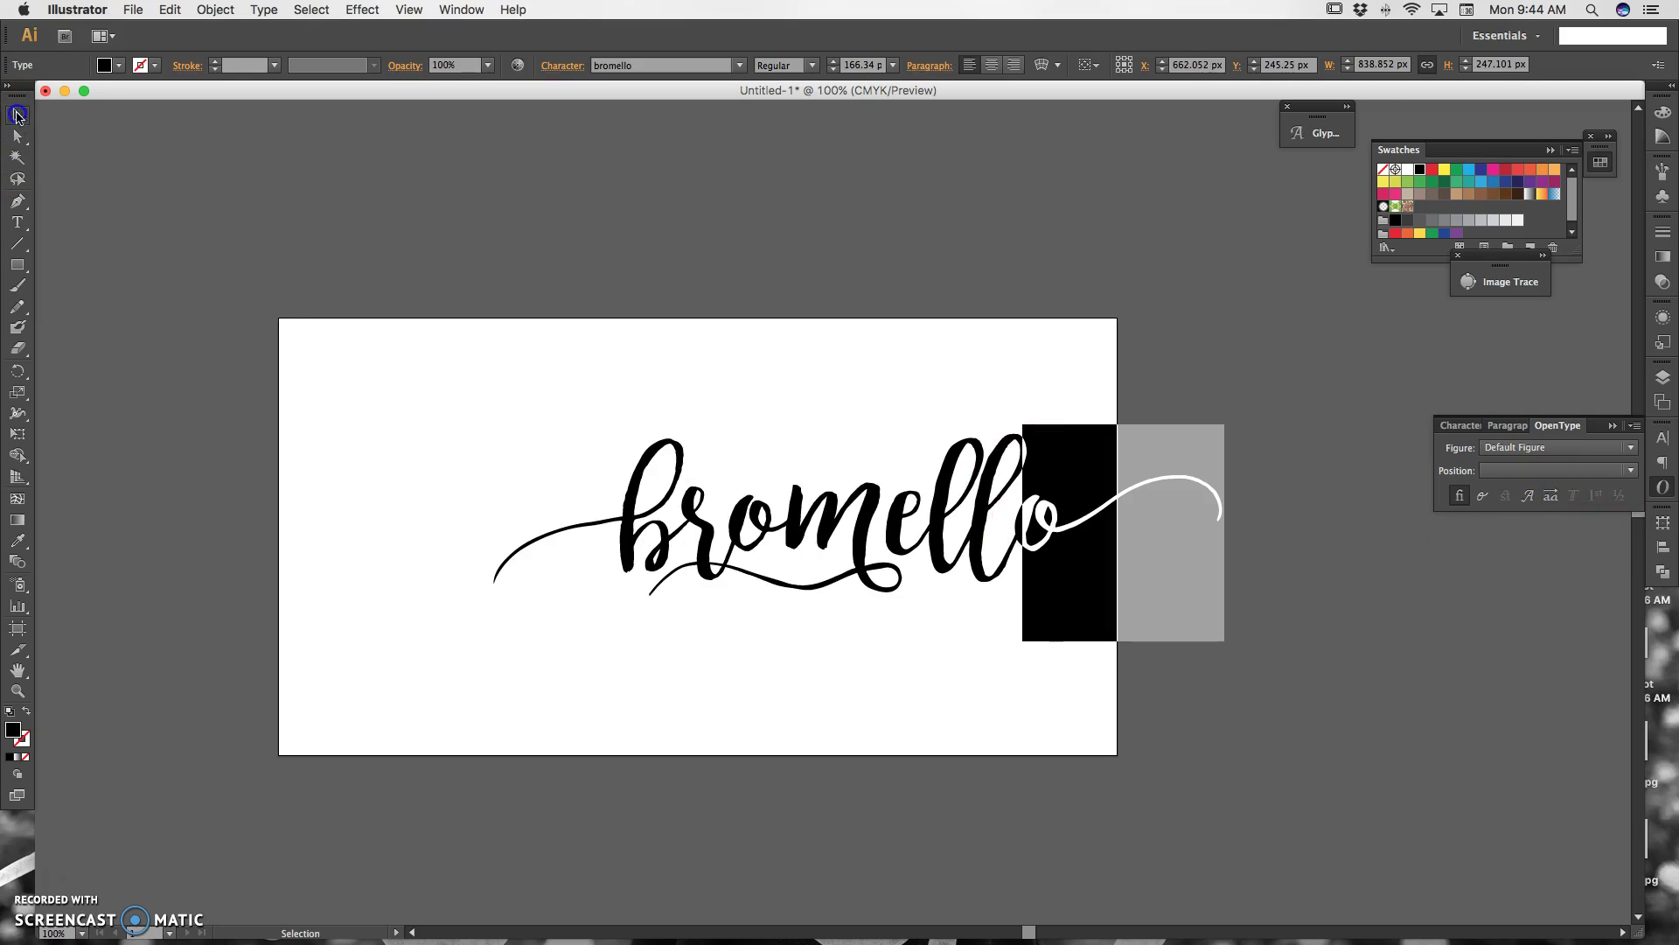
pyautogui.moveTo(974, 536); pyautogui.dragTo(817, 535)
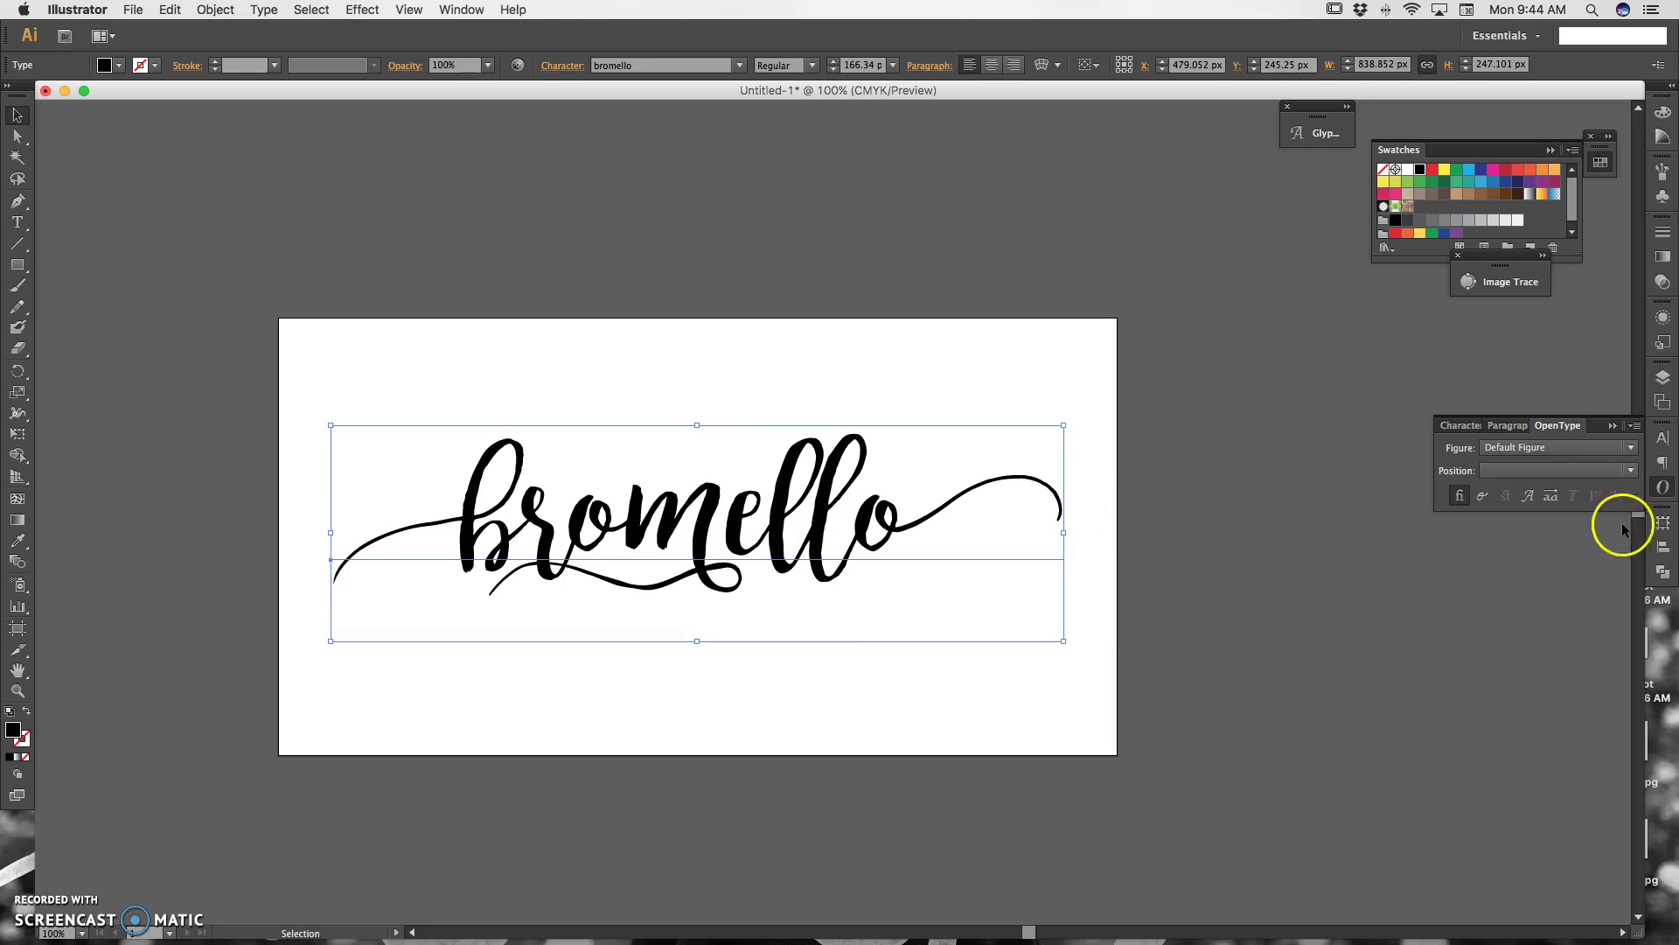
# Clear the b and o swashes, reset the m to Default Position, and centre bromello.
pyautogui.click(1461, 496)
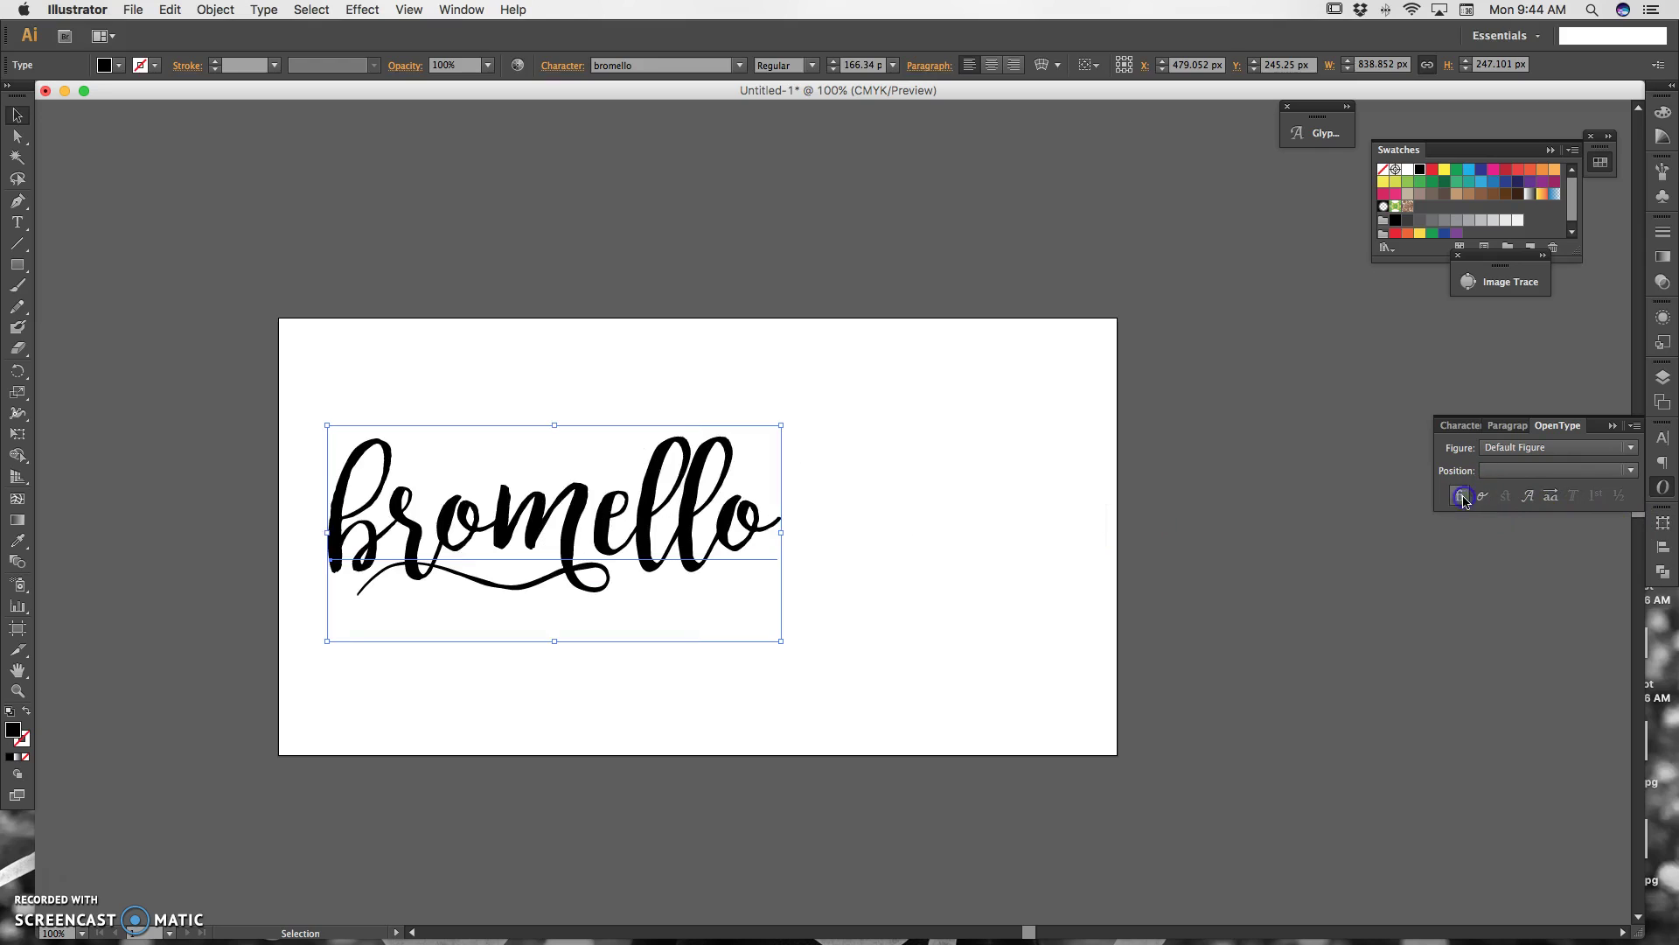
pyautogui.doubleClick(595, 516)
pyautogui.moveTo(599, 516); pyautogui.dragTo(498, 516)
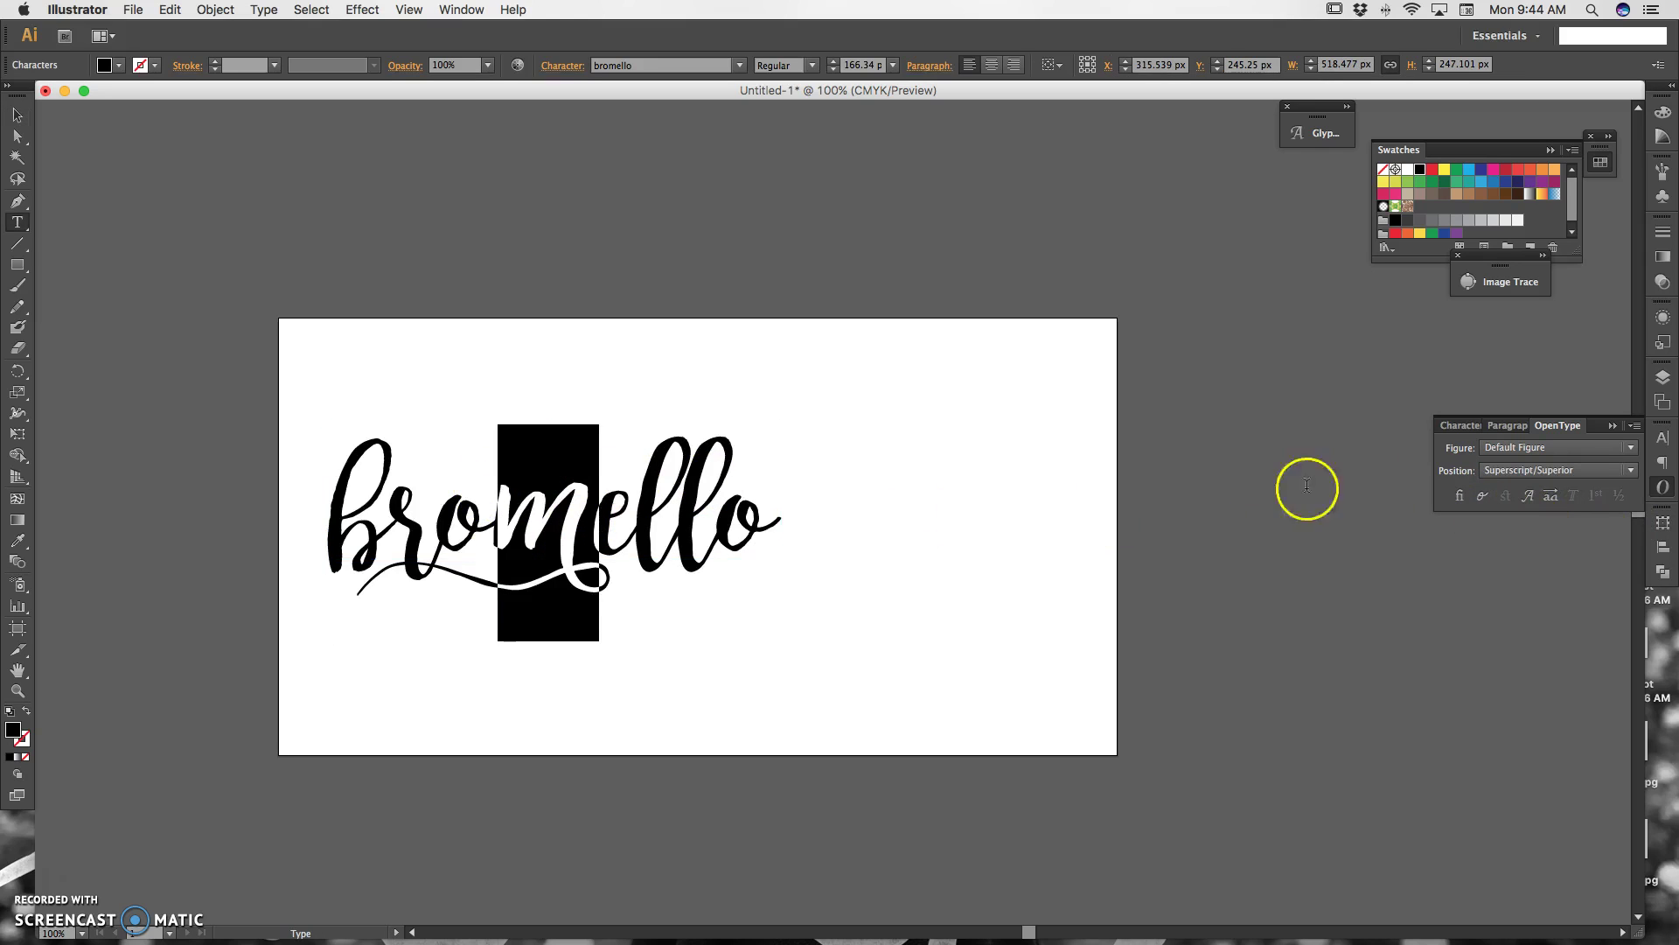
pyautogui.click(1557, 470)
pyautogui.click(1528, 490)
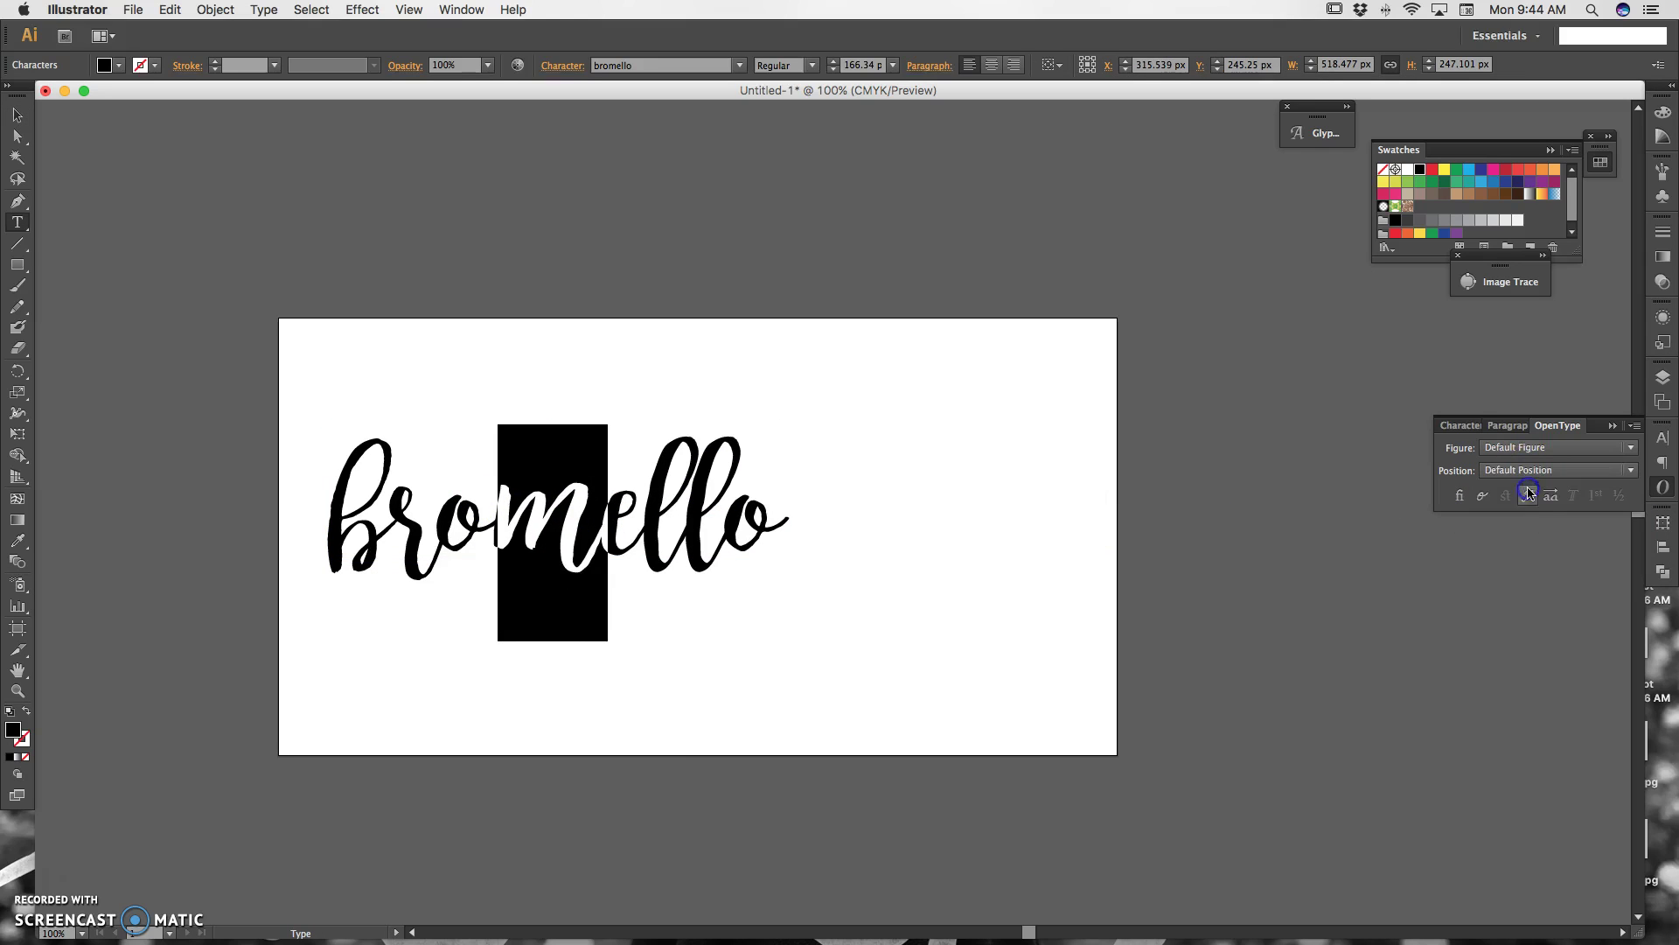
pyautogui.click(18, 115)
pyautogui.moveTo(654, 523)
pyautogui.mouseDown()
pyautogui.moveTo(817, 528)
pyautogui.moveTo(785, 537)
pyautogui.mouseUp()
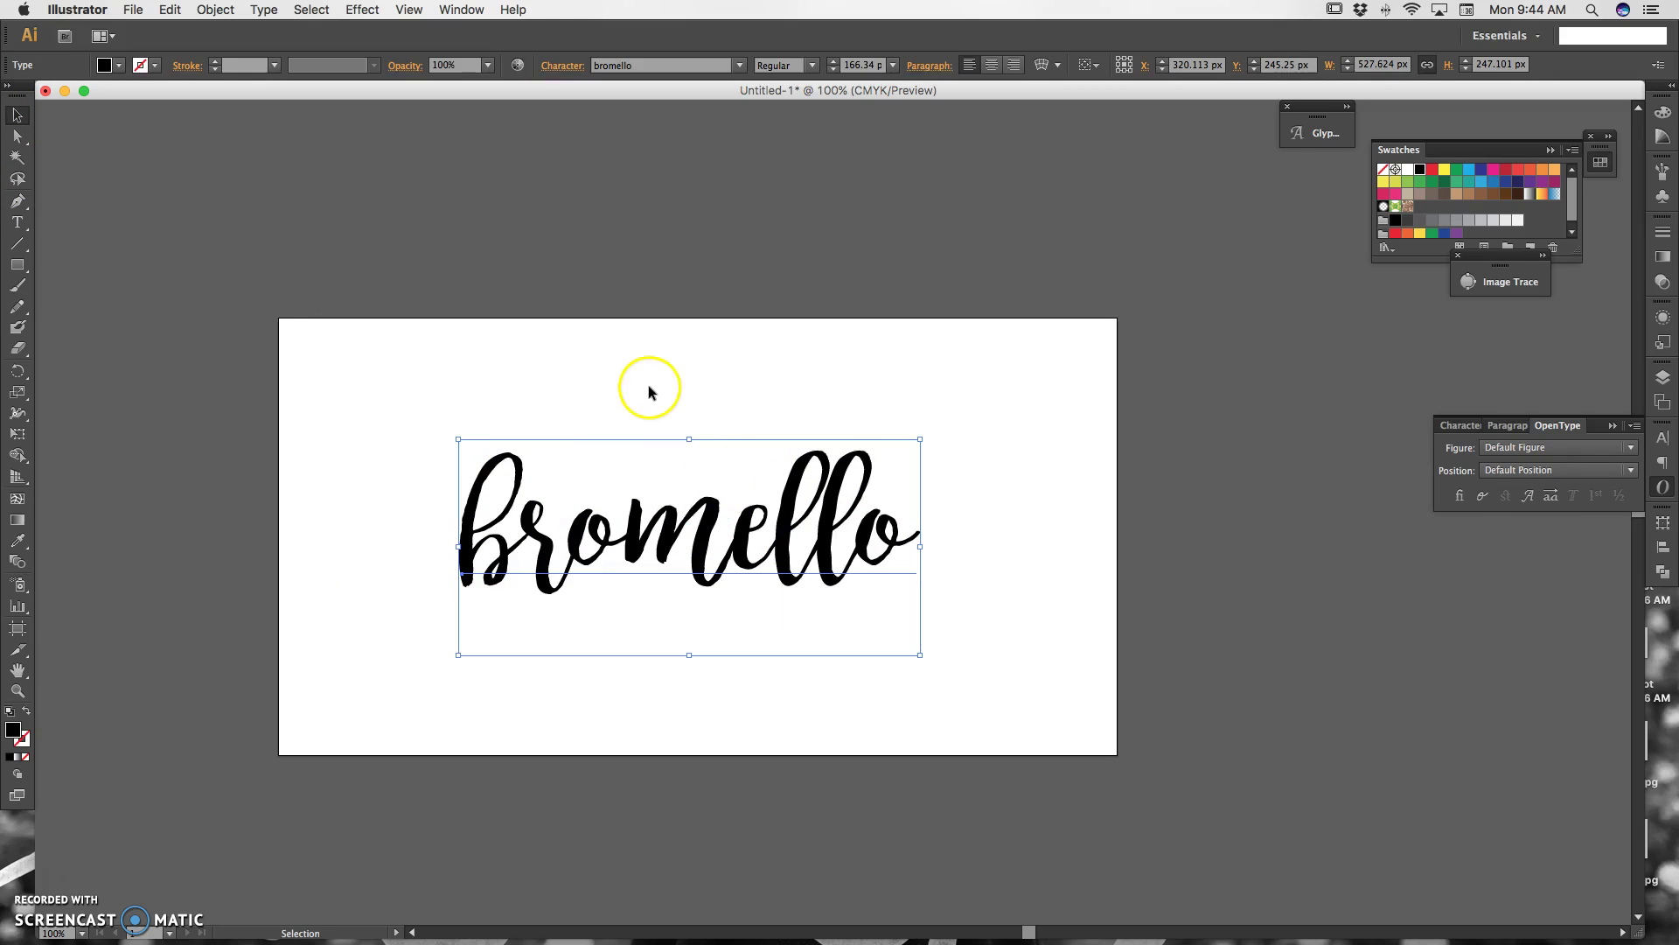
pyautogui.click(643, 383)
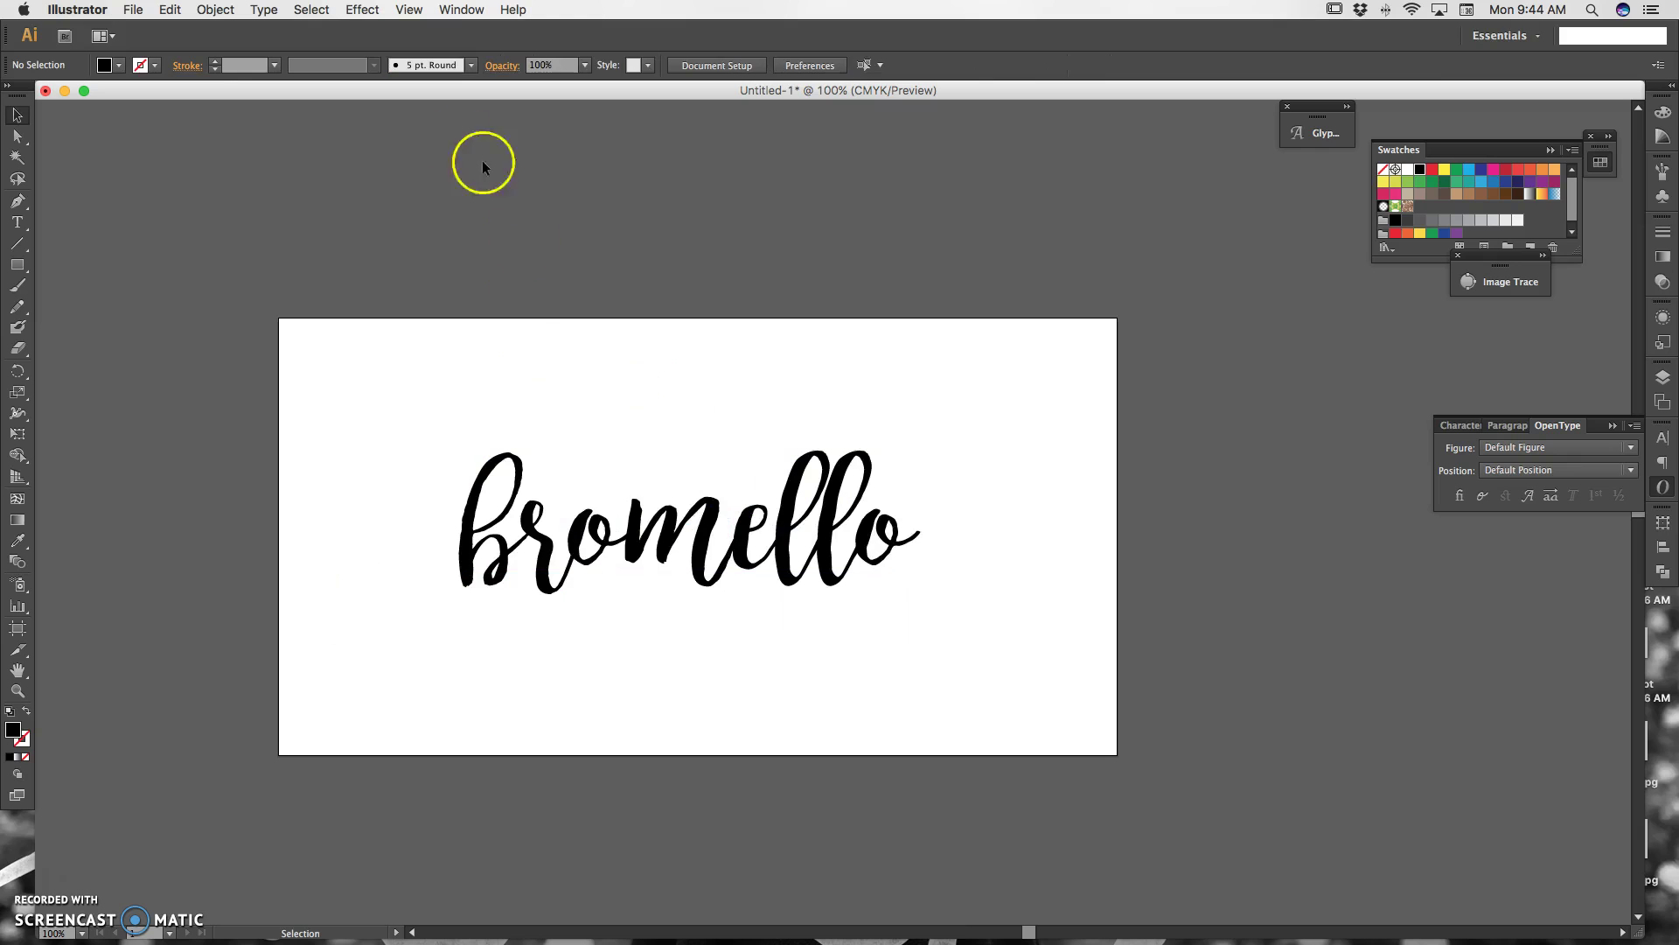
# Open the Glyphs panel from the Type menu, docked as a compact icon.
pyautogui.click(266, 12)
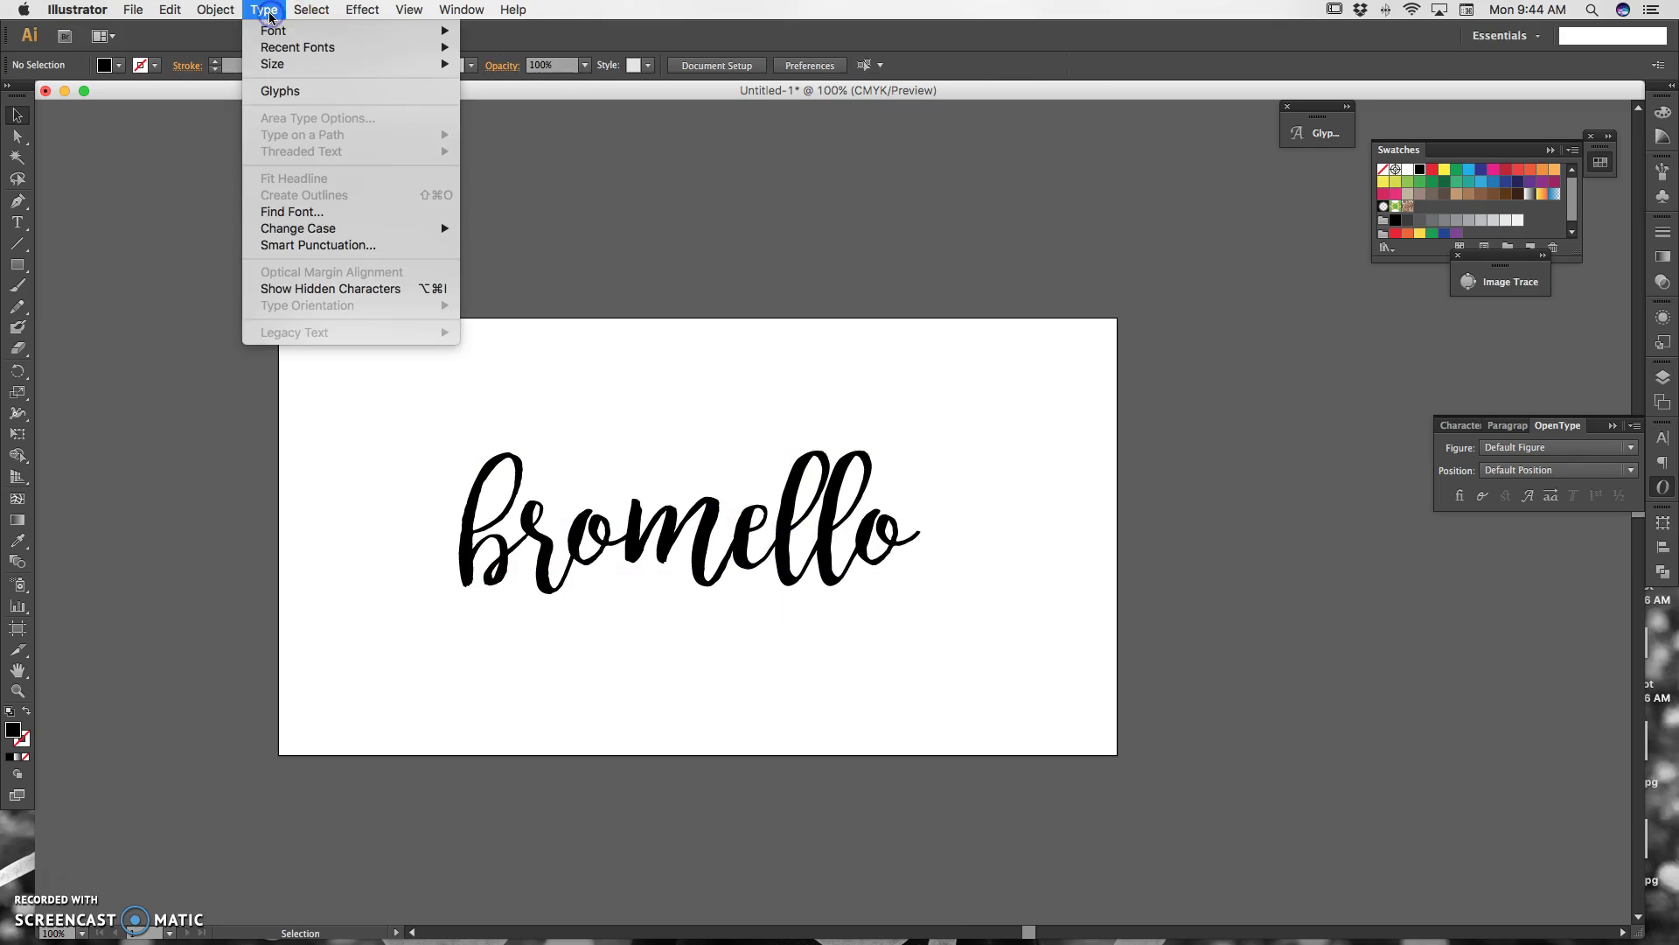
pyautogui.click(307, 92)
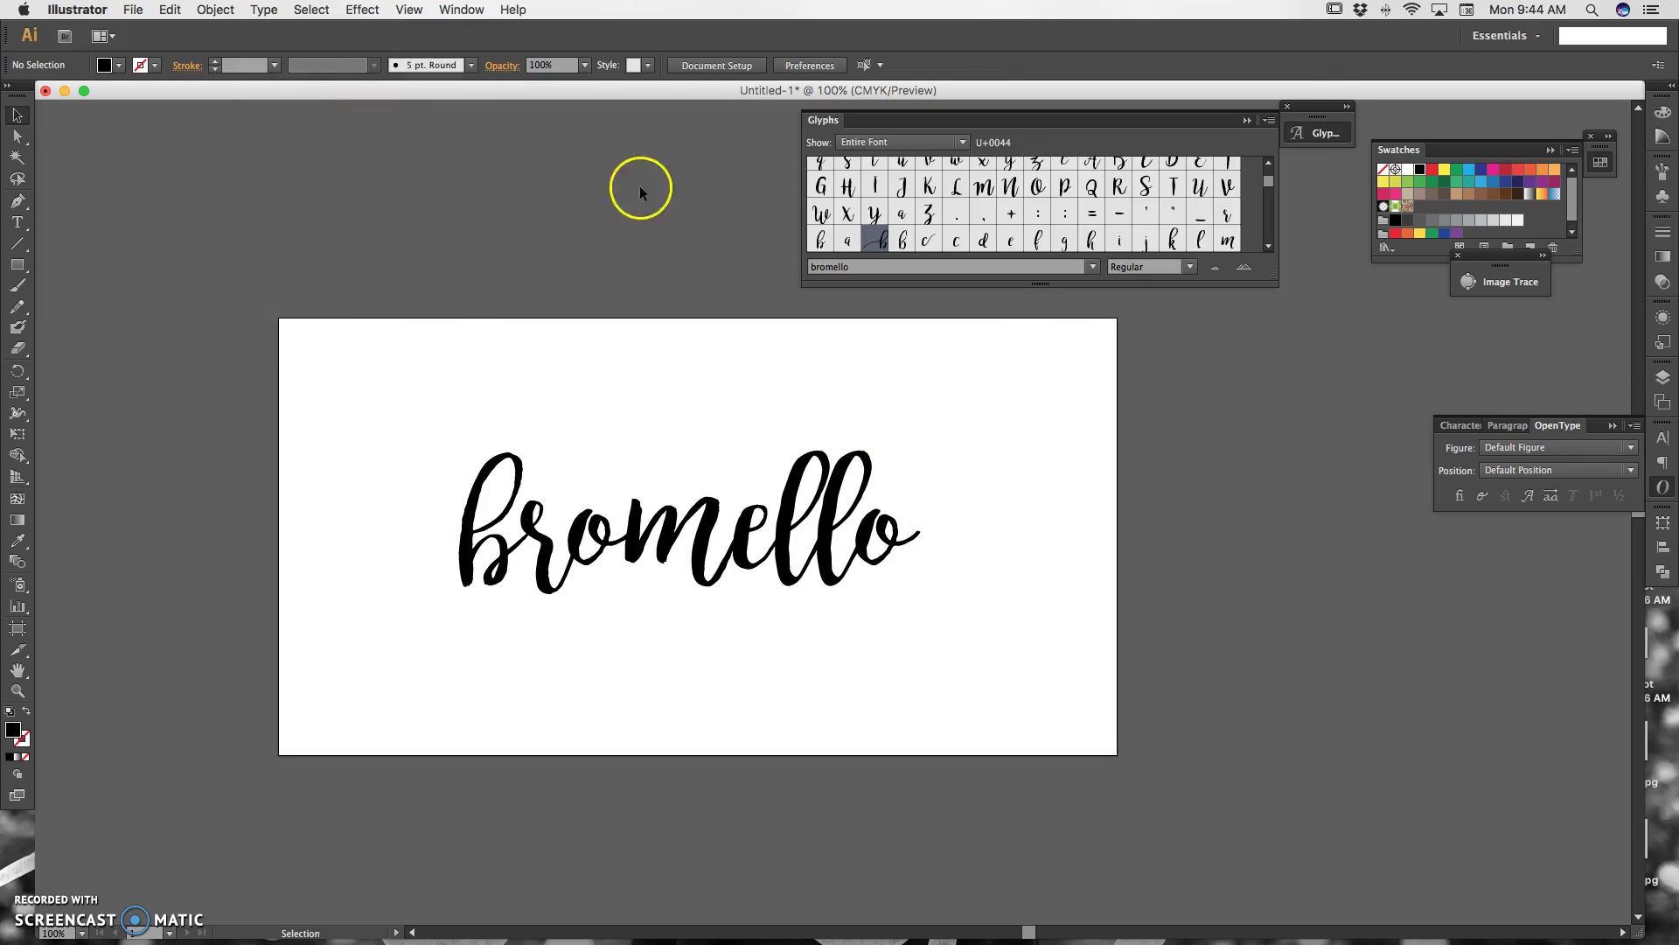
pyautogui.moveTo(1330, 114); pyautogui.dragTo(1310, 197)
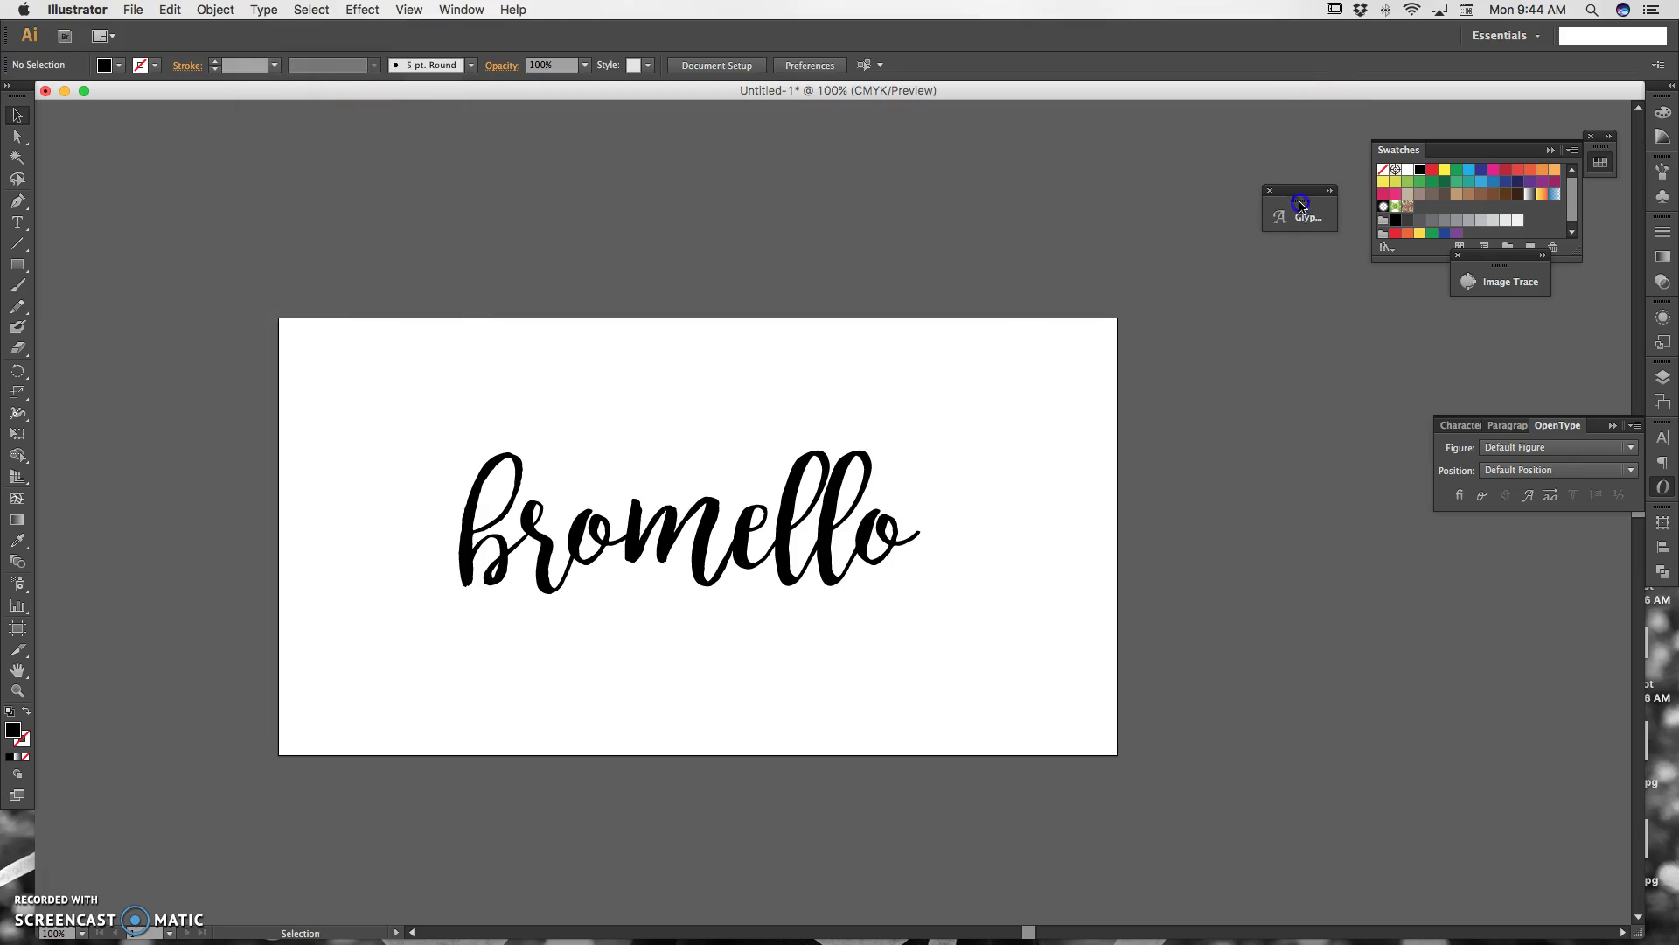
pyautogui.click(1301, 218)
# Show Alternates for Current Selection on the b and apply its last swash alternate.
pyautogui.click(453, 556)
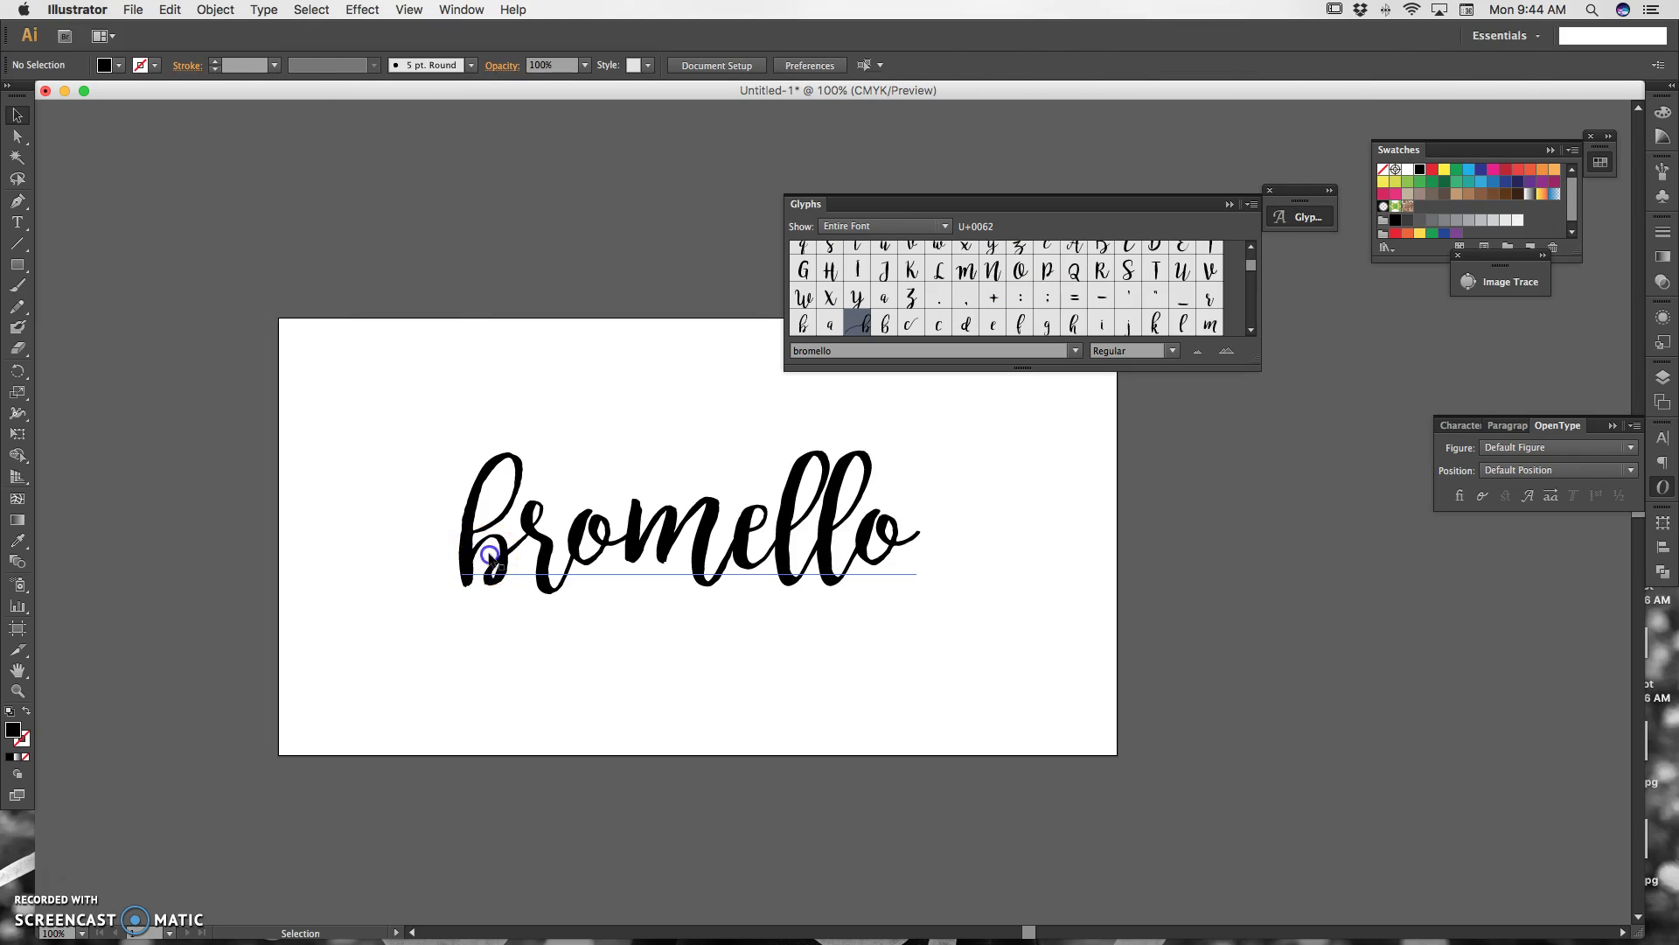
pyautogui.doubleClick(490, 552)
pyautogui.moveTo(517, 547); pyautogui.dragTo(406, 553)
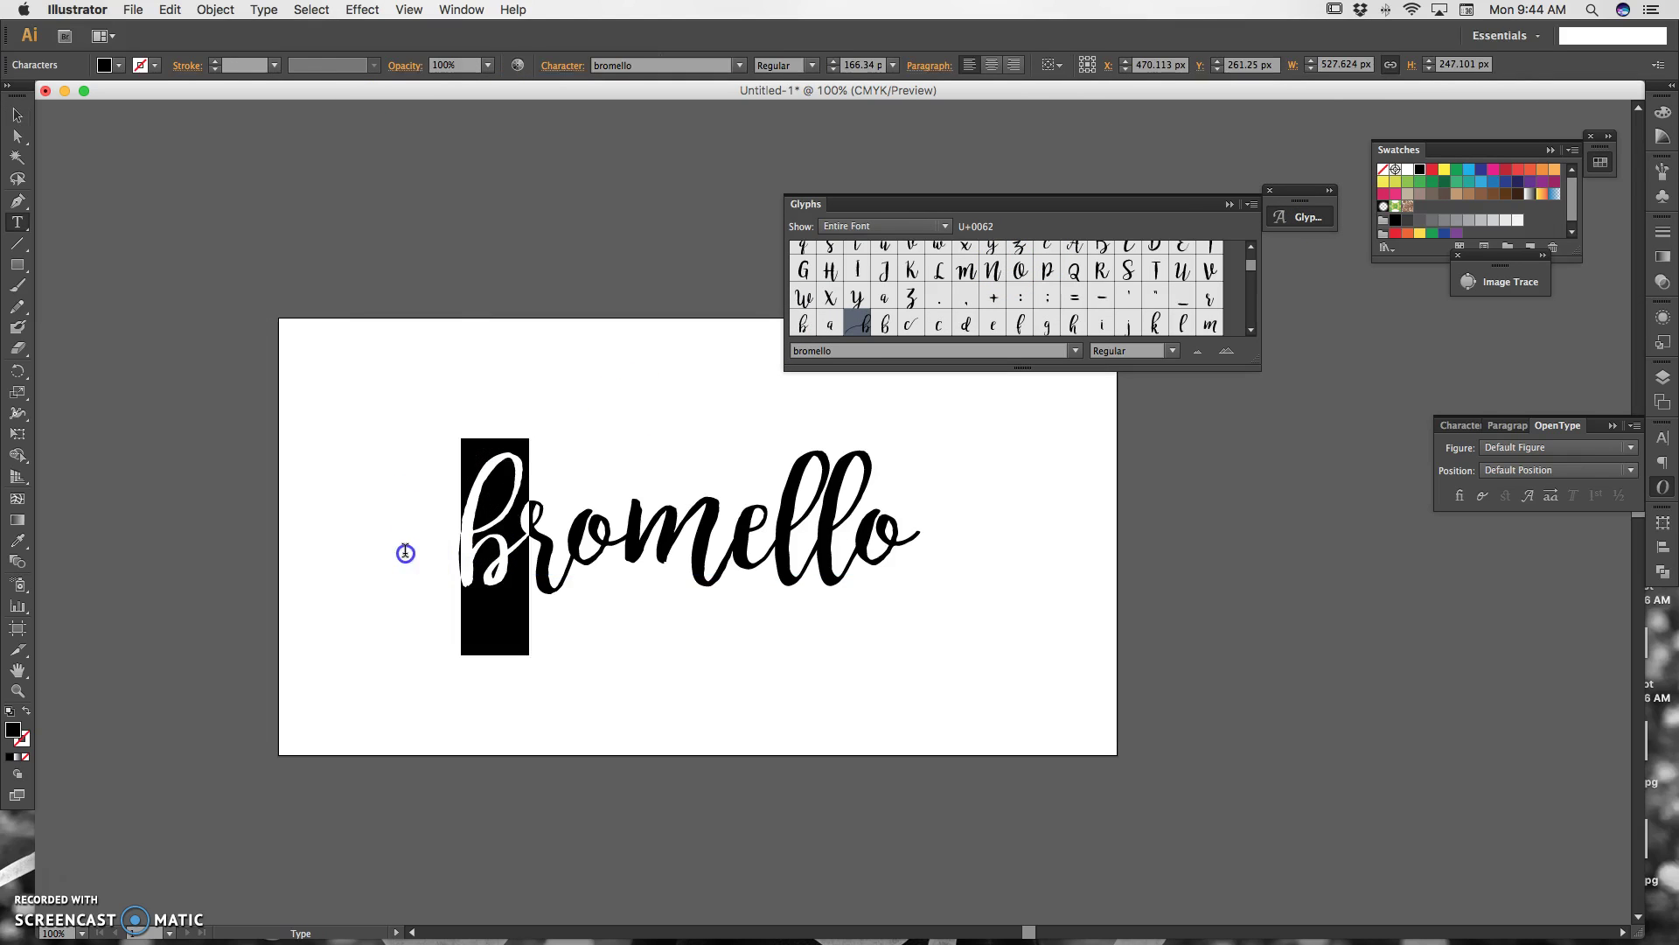
pyautogui.click(945, 226)
pyautogui.click(931, 252)
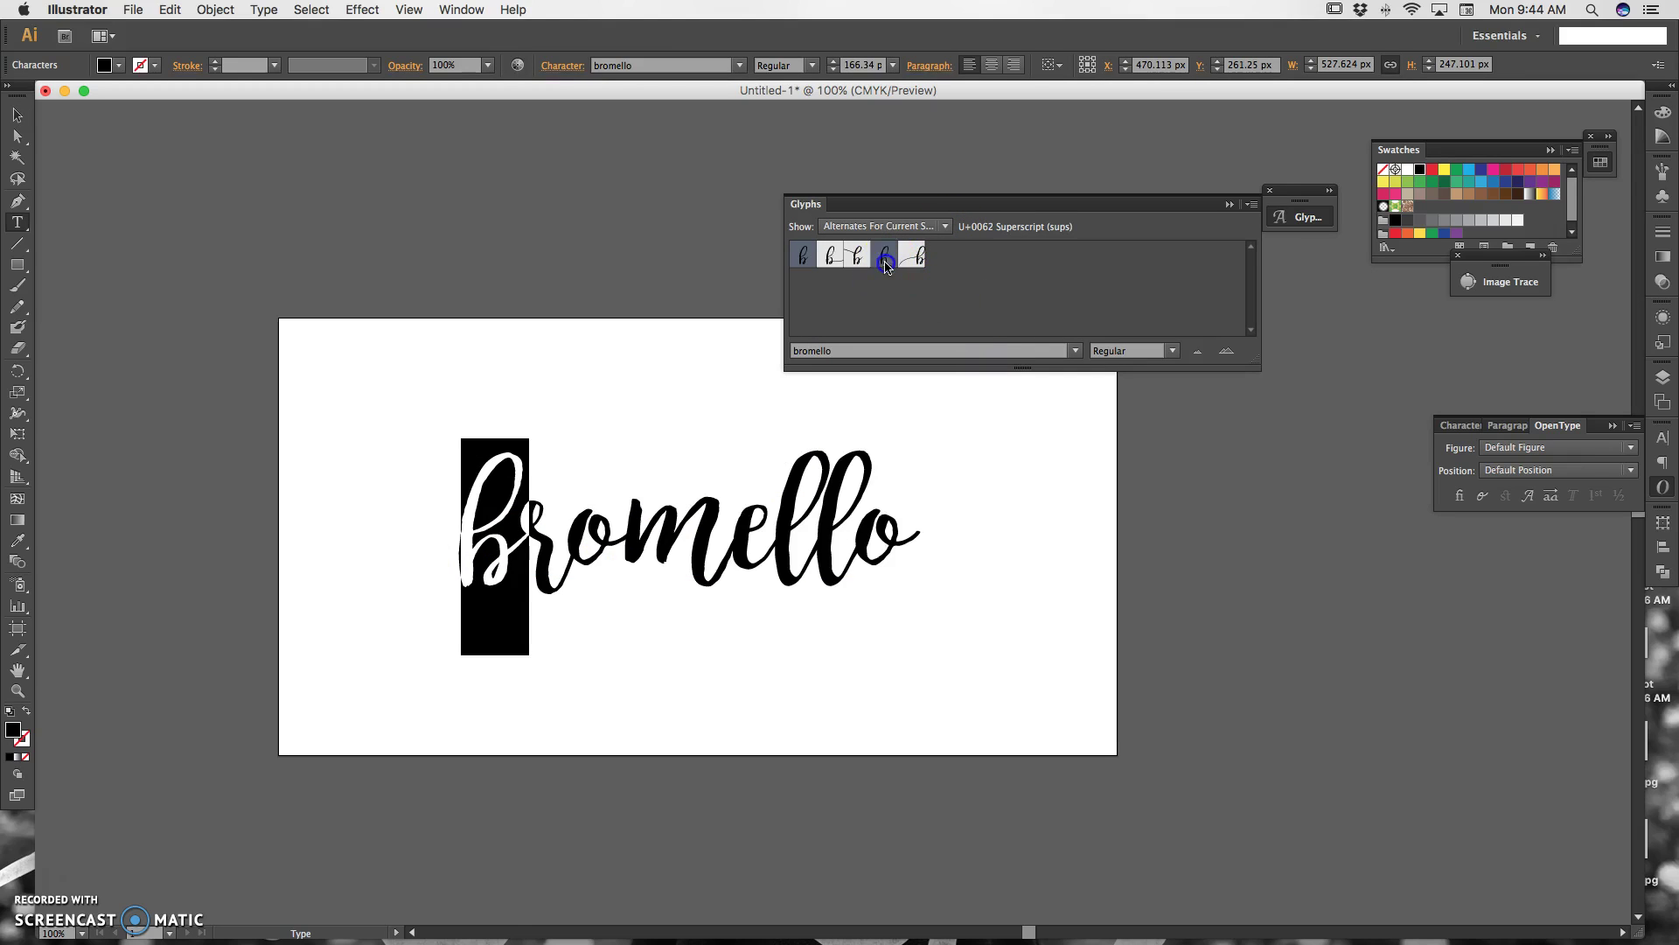
pyautogui.doubleClick(885, 257)
pyautogui.click(920, 260)
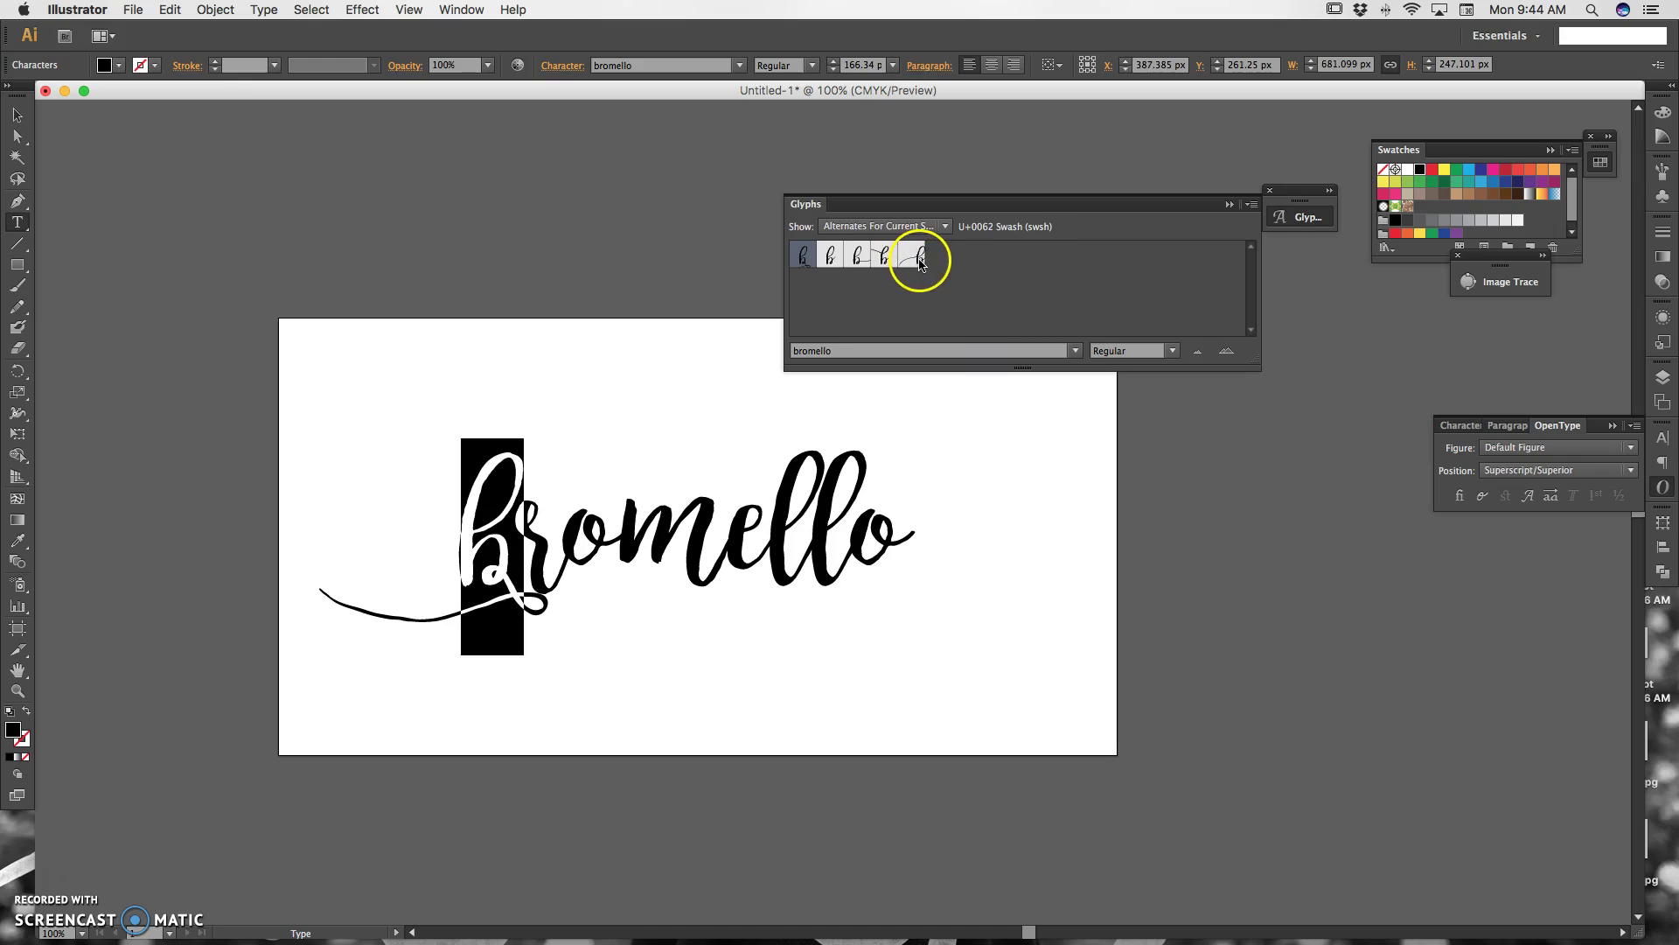
pyautogui.doubleClick(920, 259)
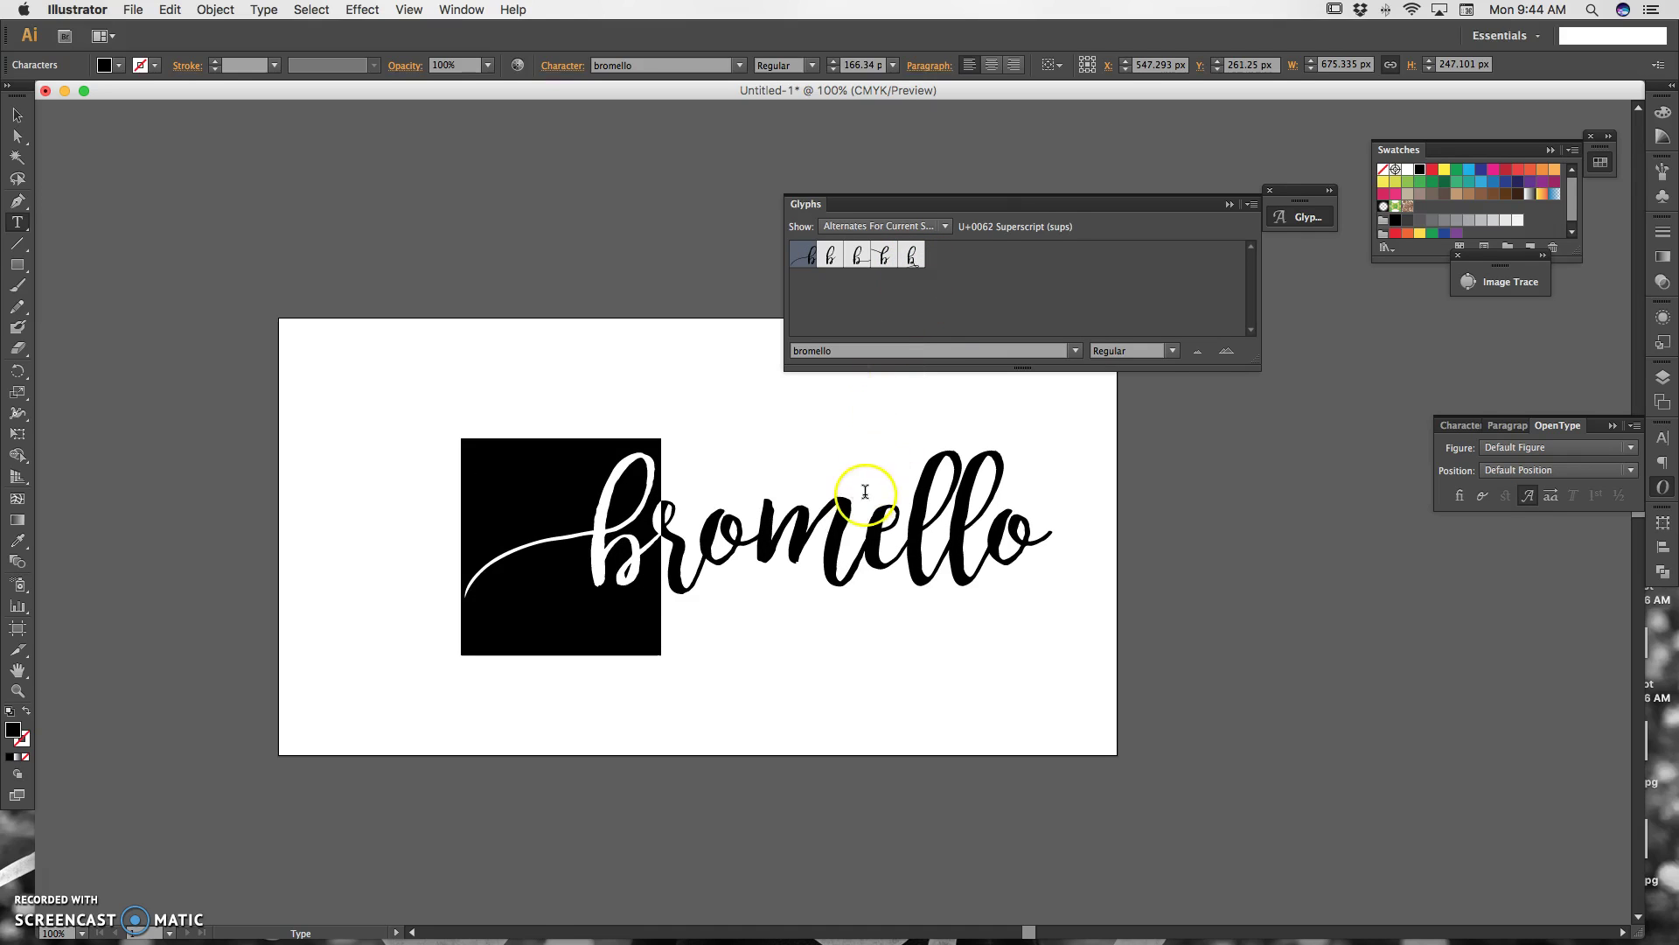
# Try several Glyphs-panel alternates for the m, settling on the long underline swash version.
pyautogui.moveTo(866, 494); pyautogui.dragTo(769, 518)
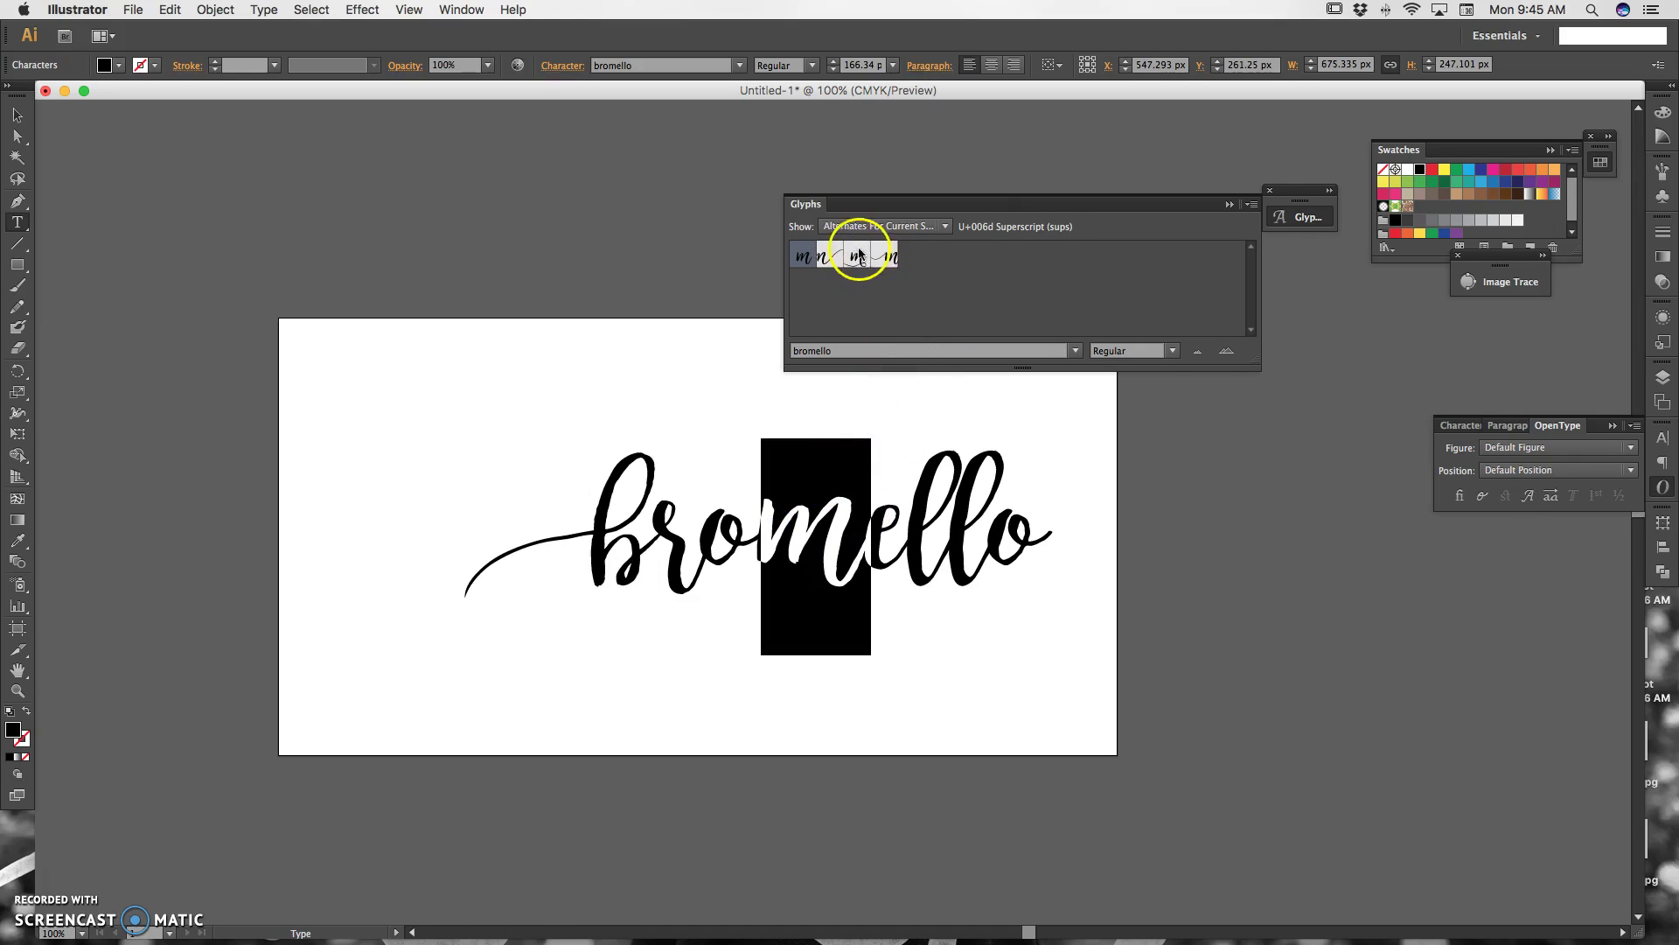
pyautogui.doubleClick(855, 259)
pyautogui.doubleClick(883, 257)
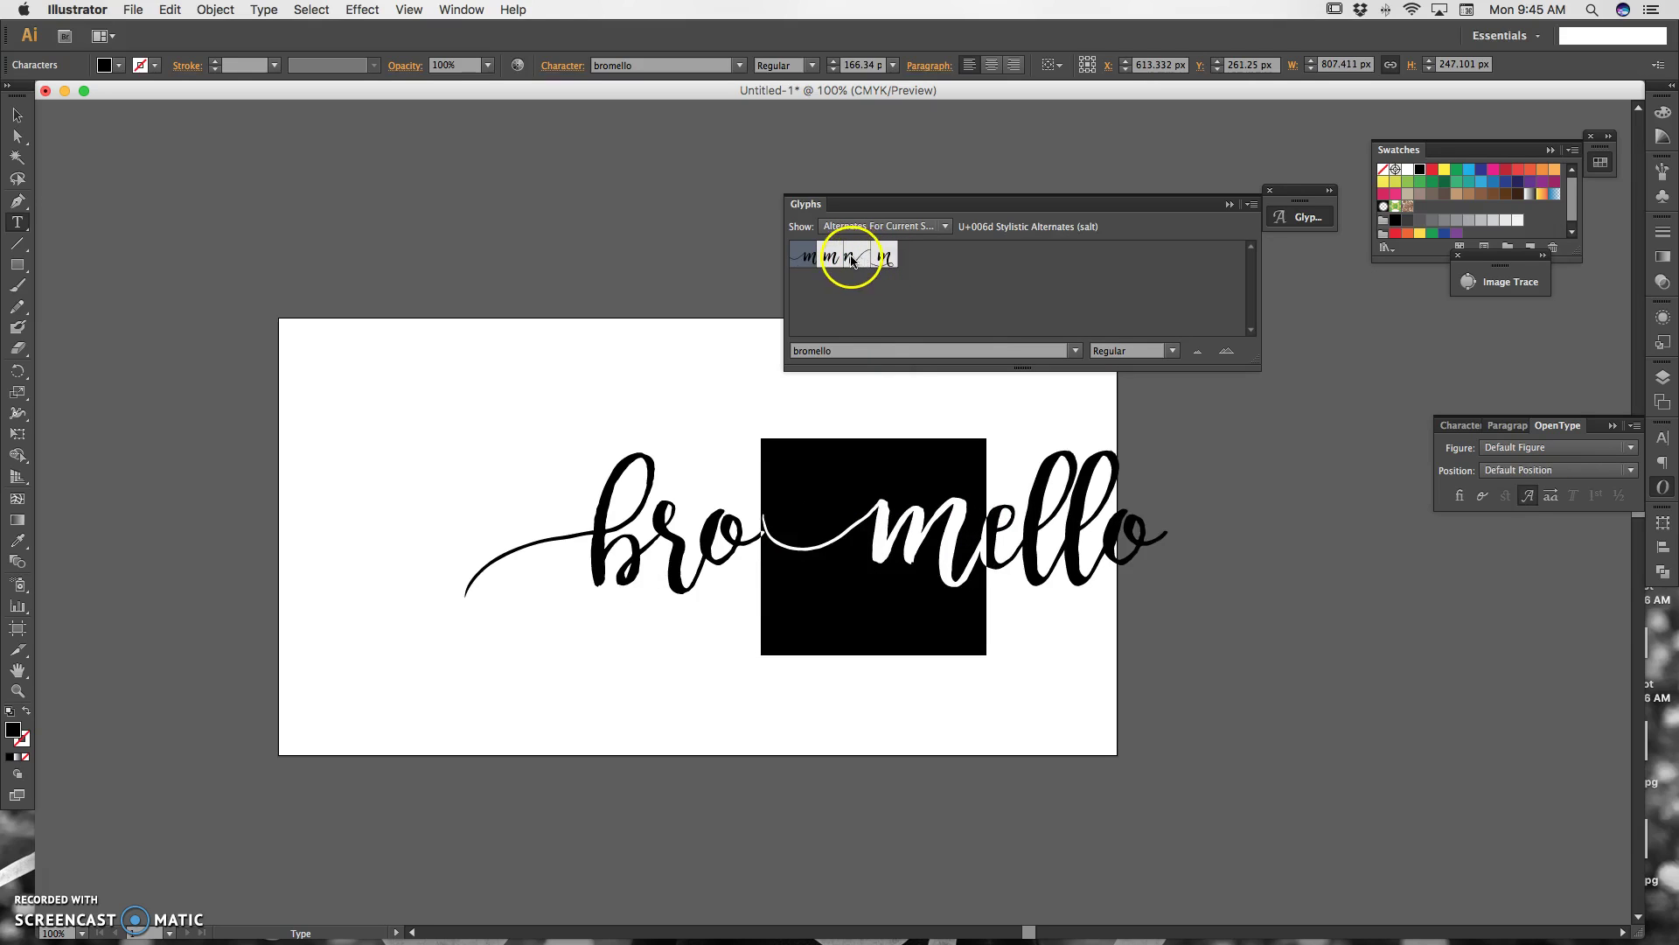
pyautogui.doubleClick(853, 258)
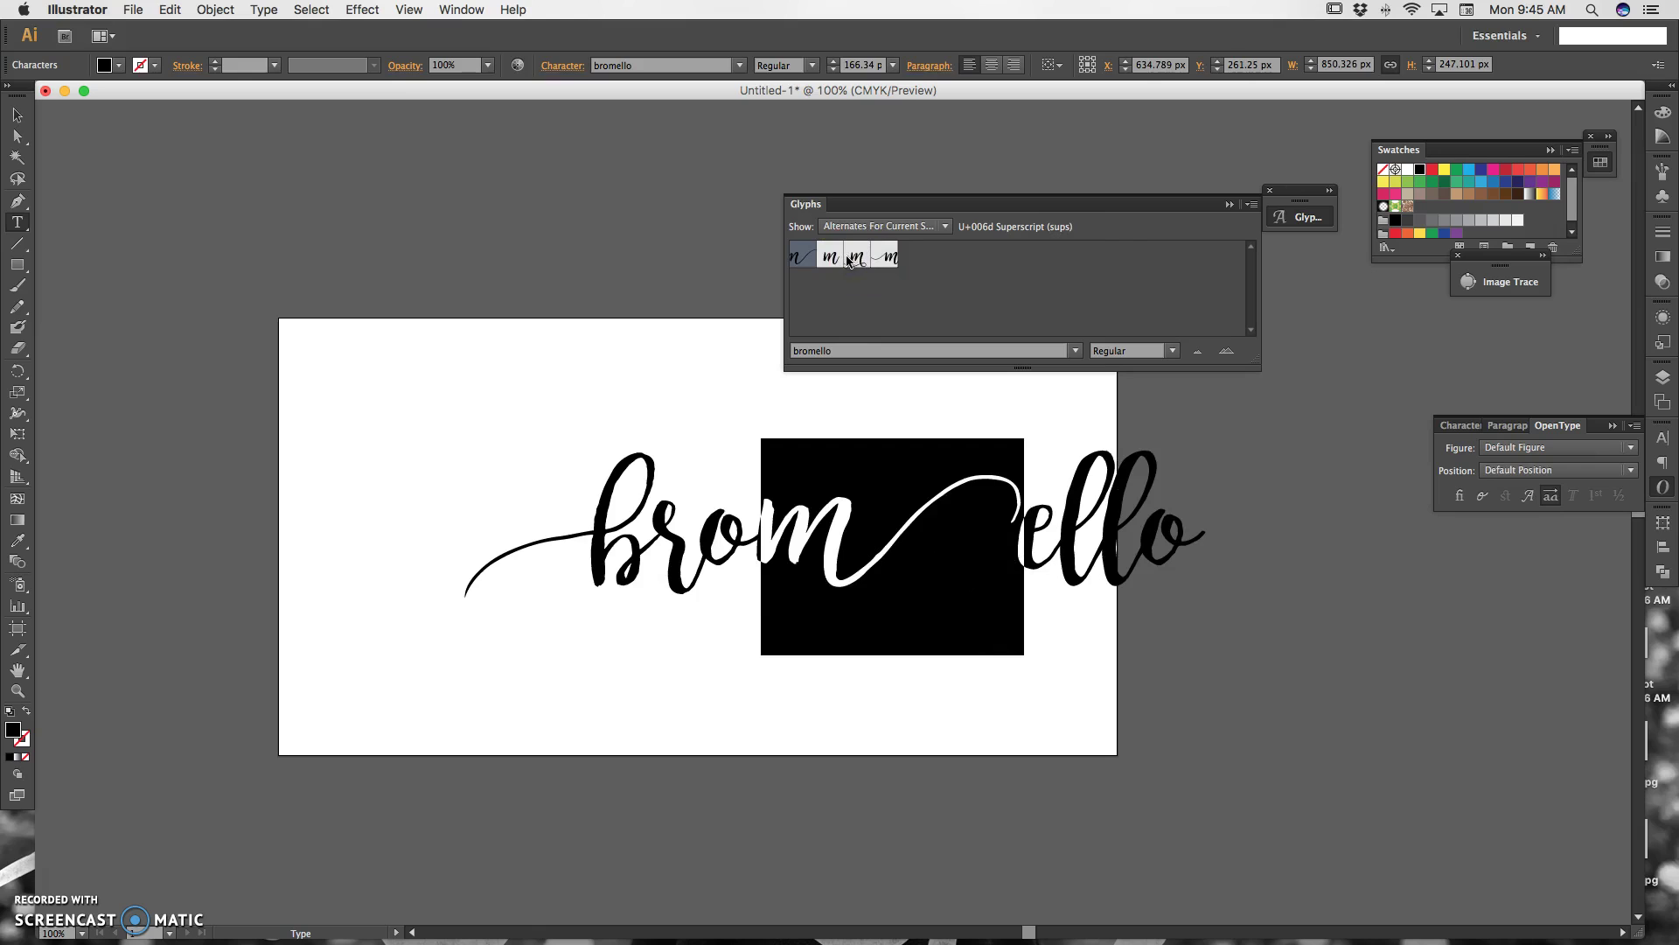
pyautogui.doubleClick(834, 260)
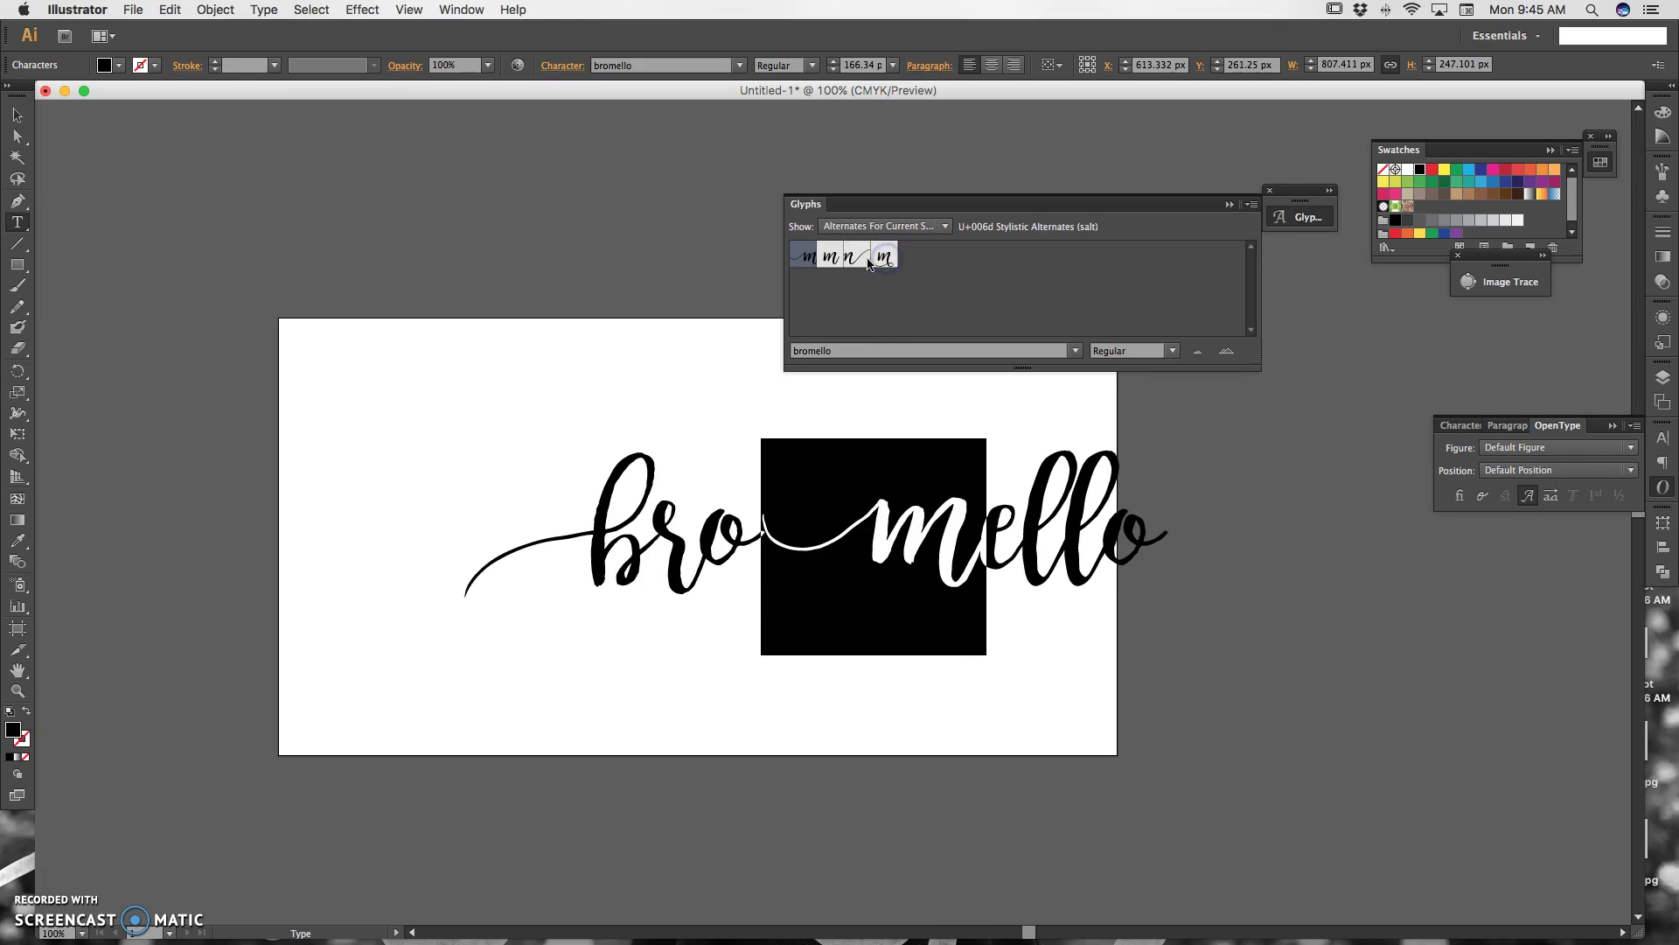
pyautogui.doubleClick(812, 258)
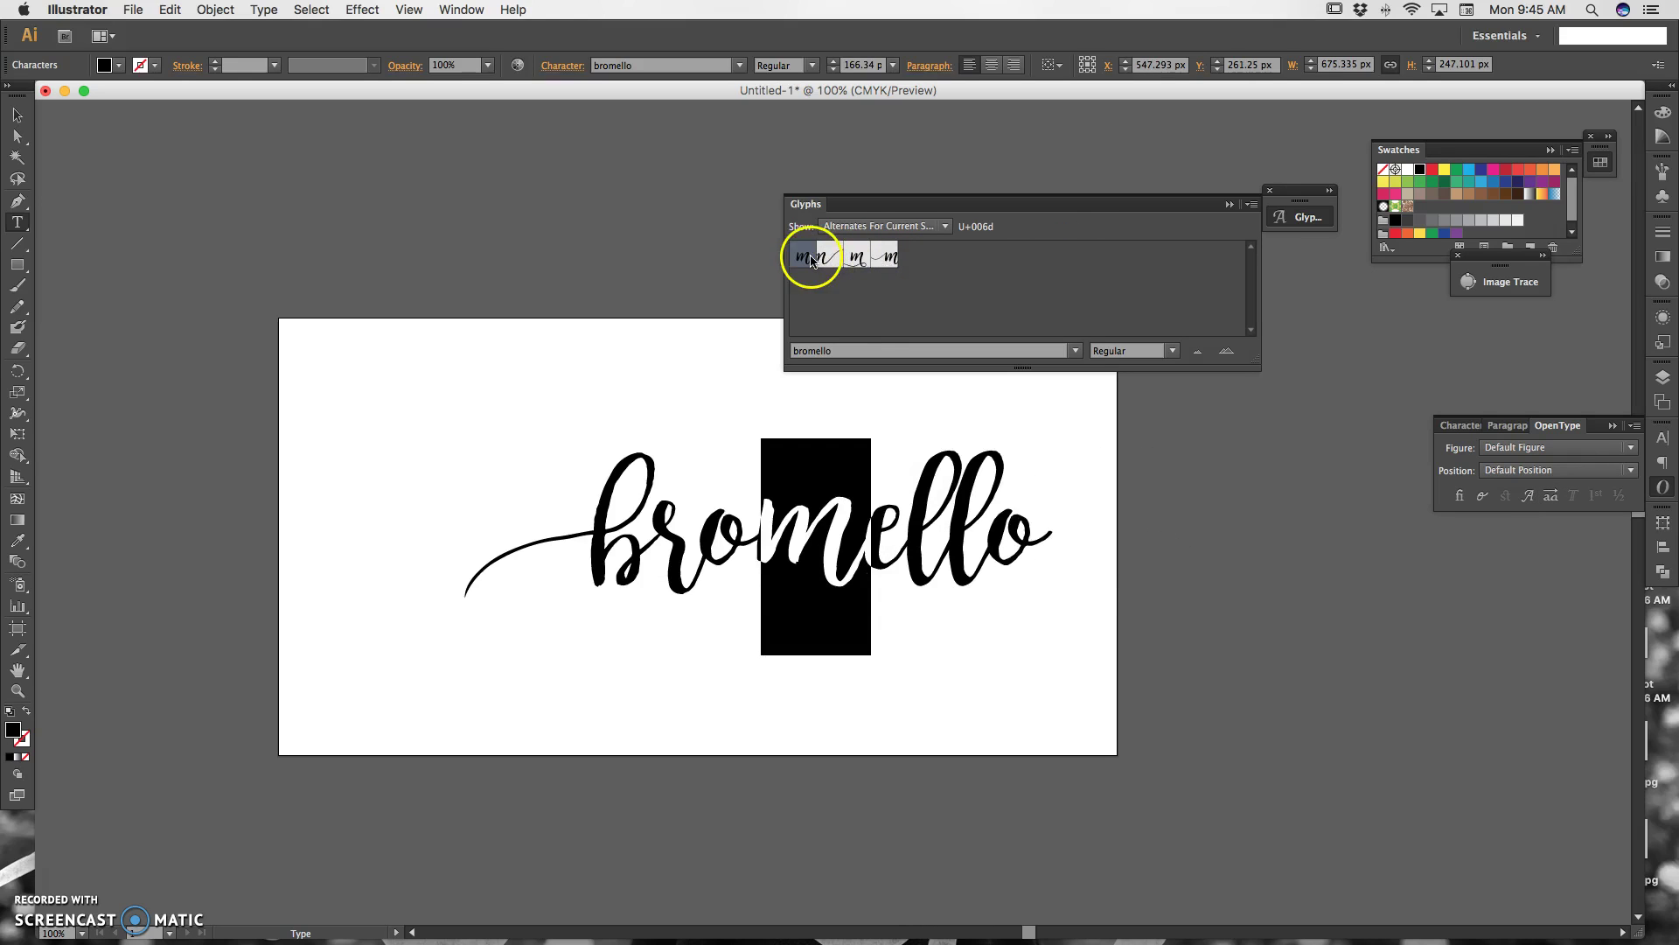
pyautogui.doubleClick(855, 262)
# Turn the double l into a ligature and give the final o a right-trailing swash.
pyautogui.click(993, 507)
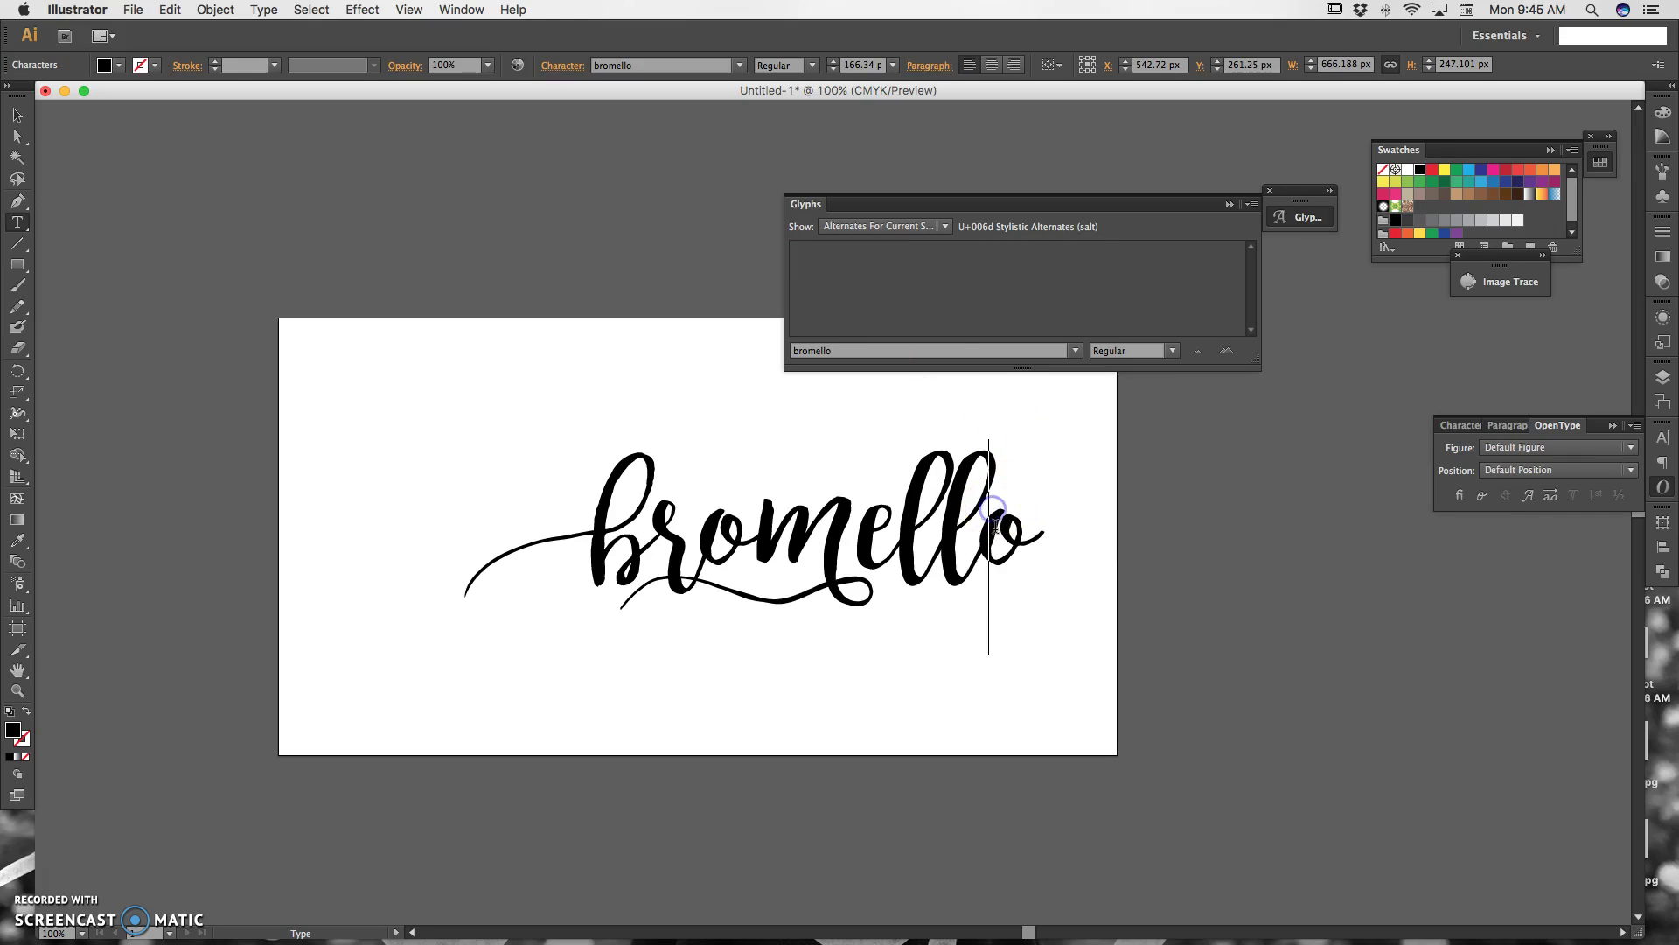
pyautogui.moveTo(946, 520); pyautogui.dragTo(906, 522)
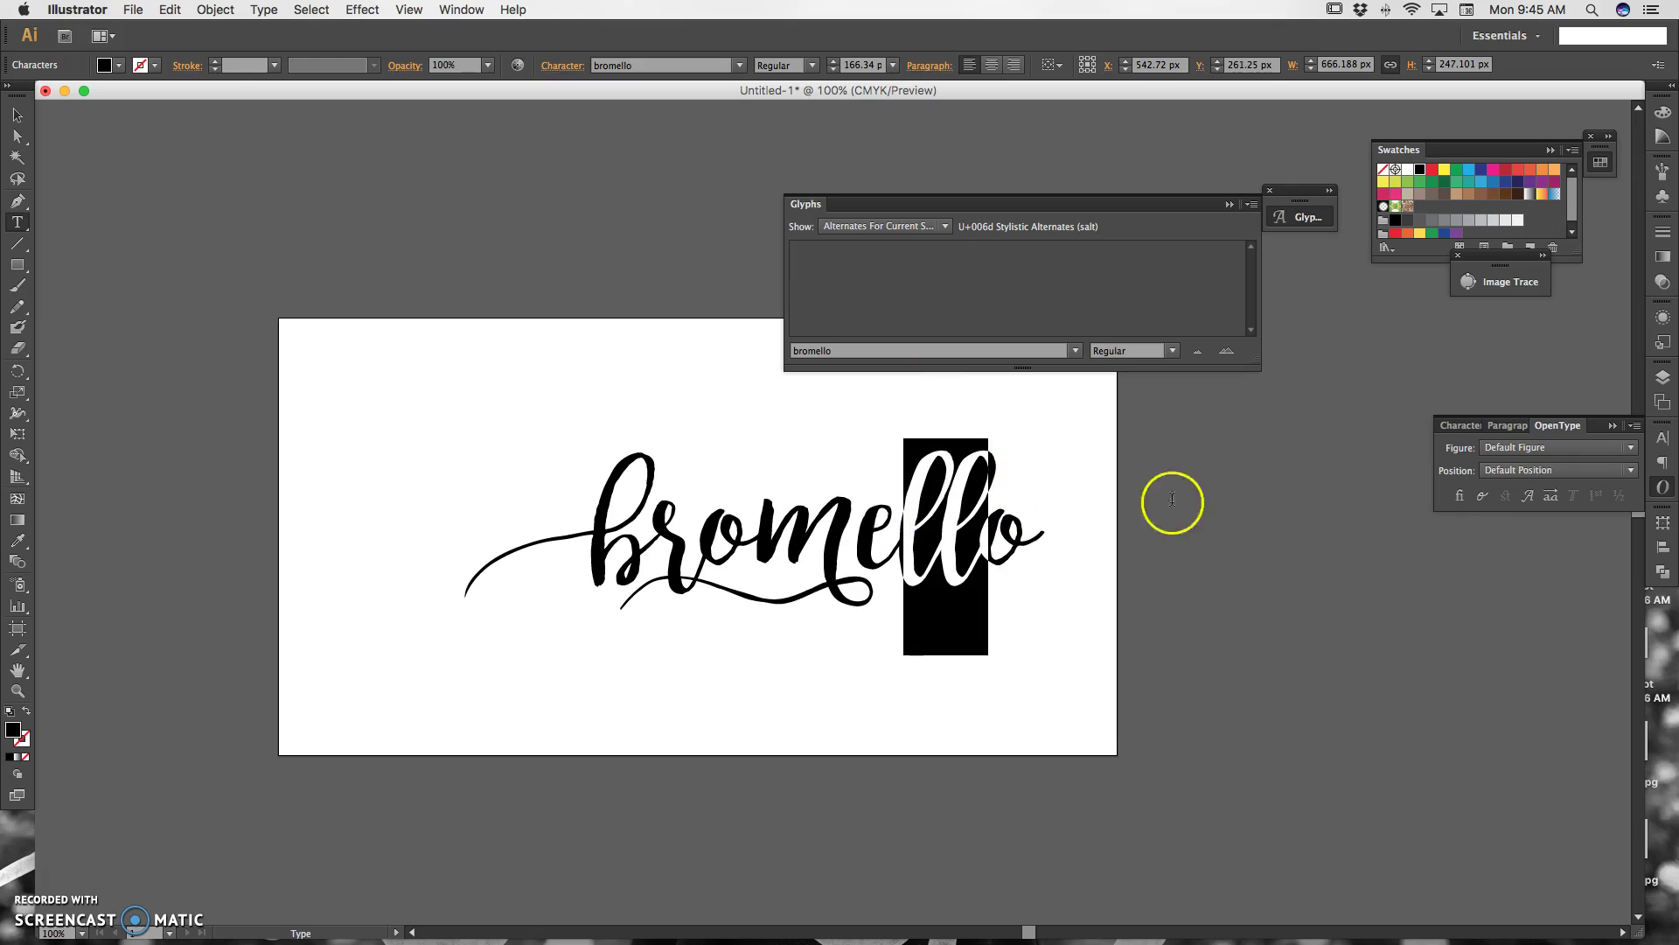
pyautogui.click(1458, 495)
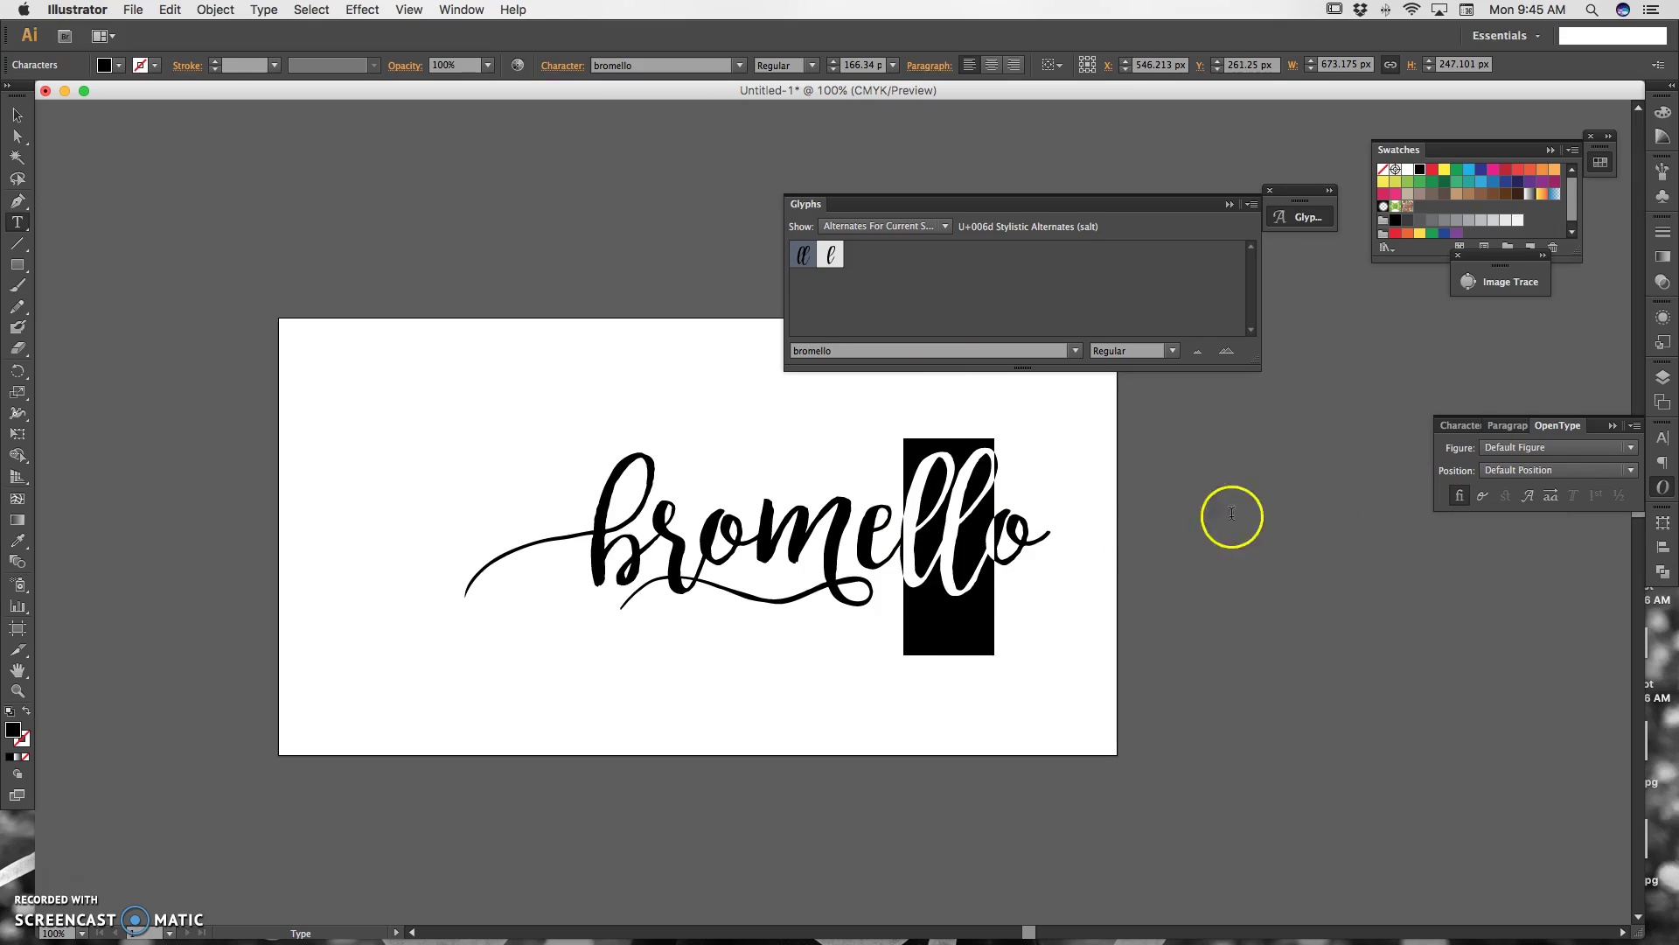
pyautogui.click(989, 544)
pyautogui.moveTo(987, 542); pyautogui.dragTo(1068, 536)
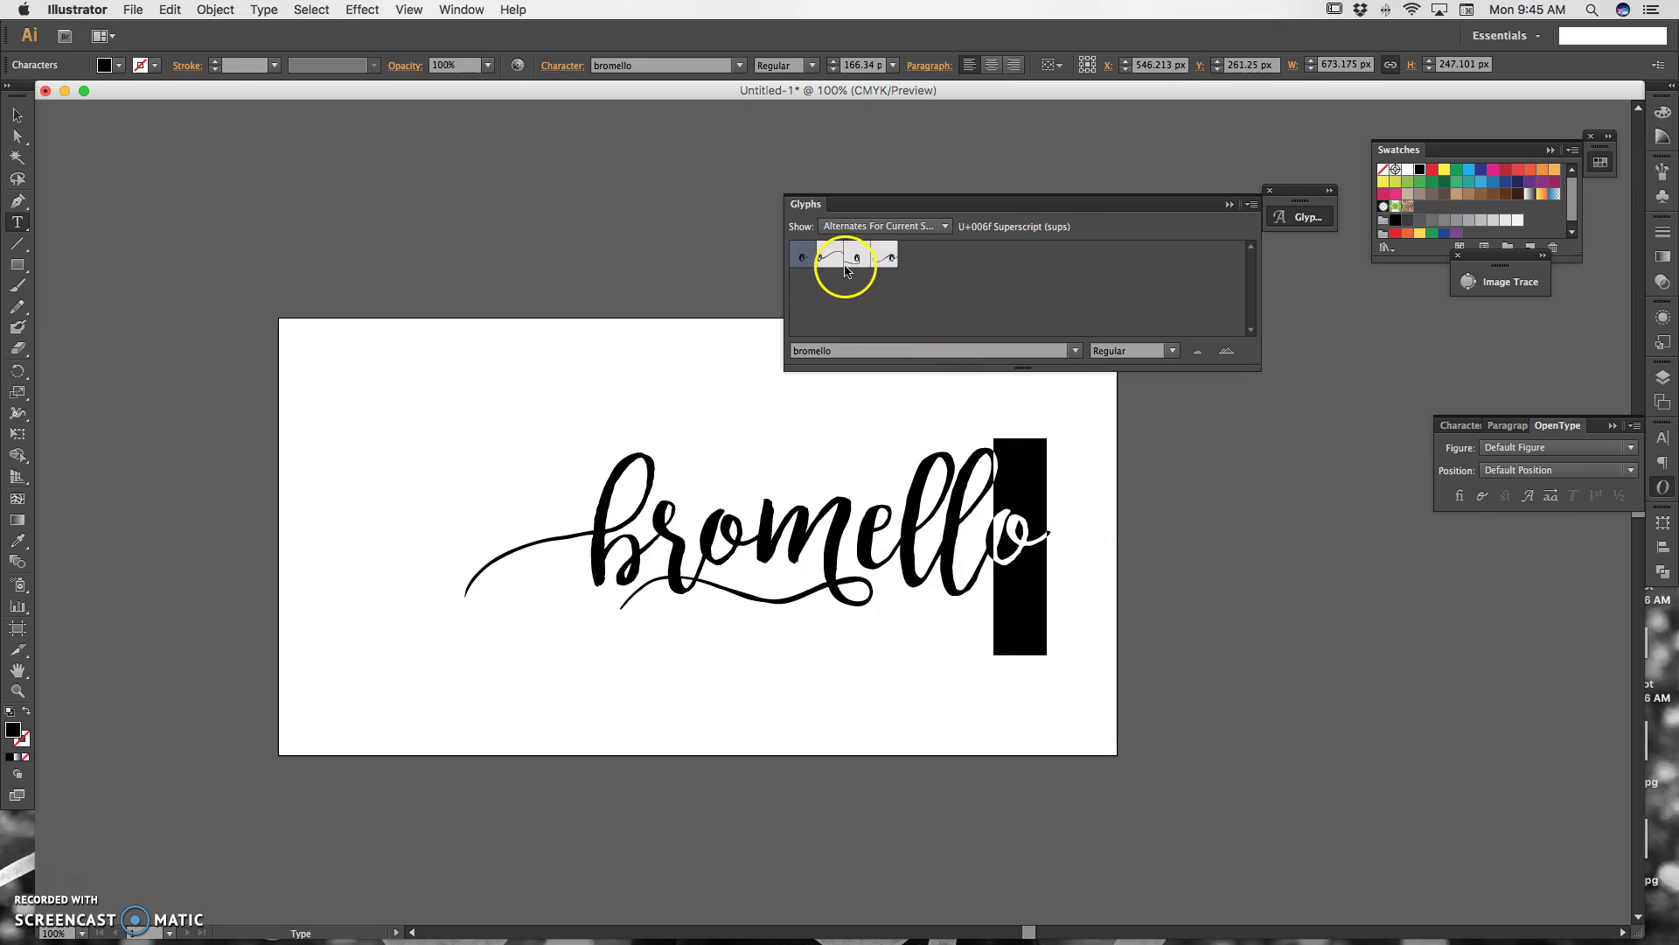
pyautogui.doubleClick(831, 258)
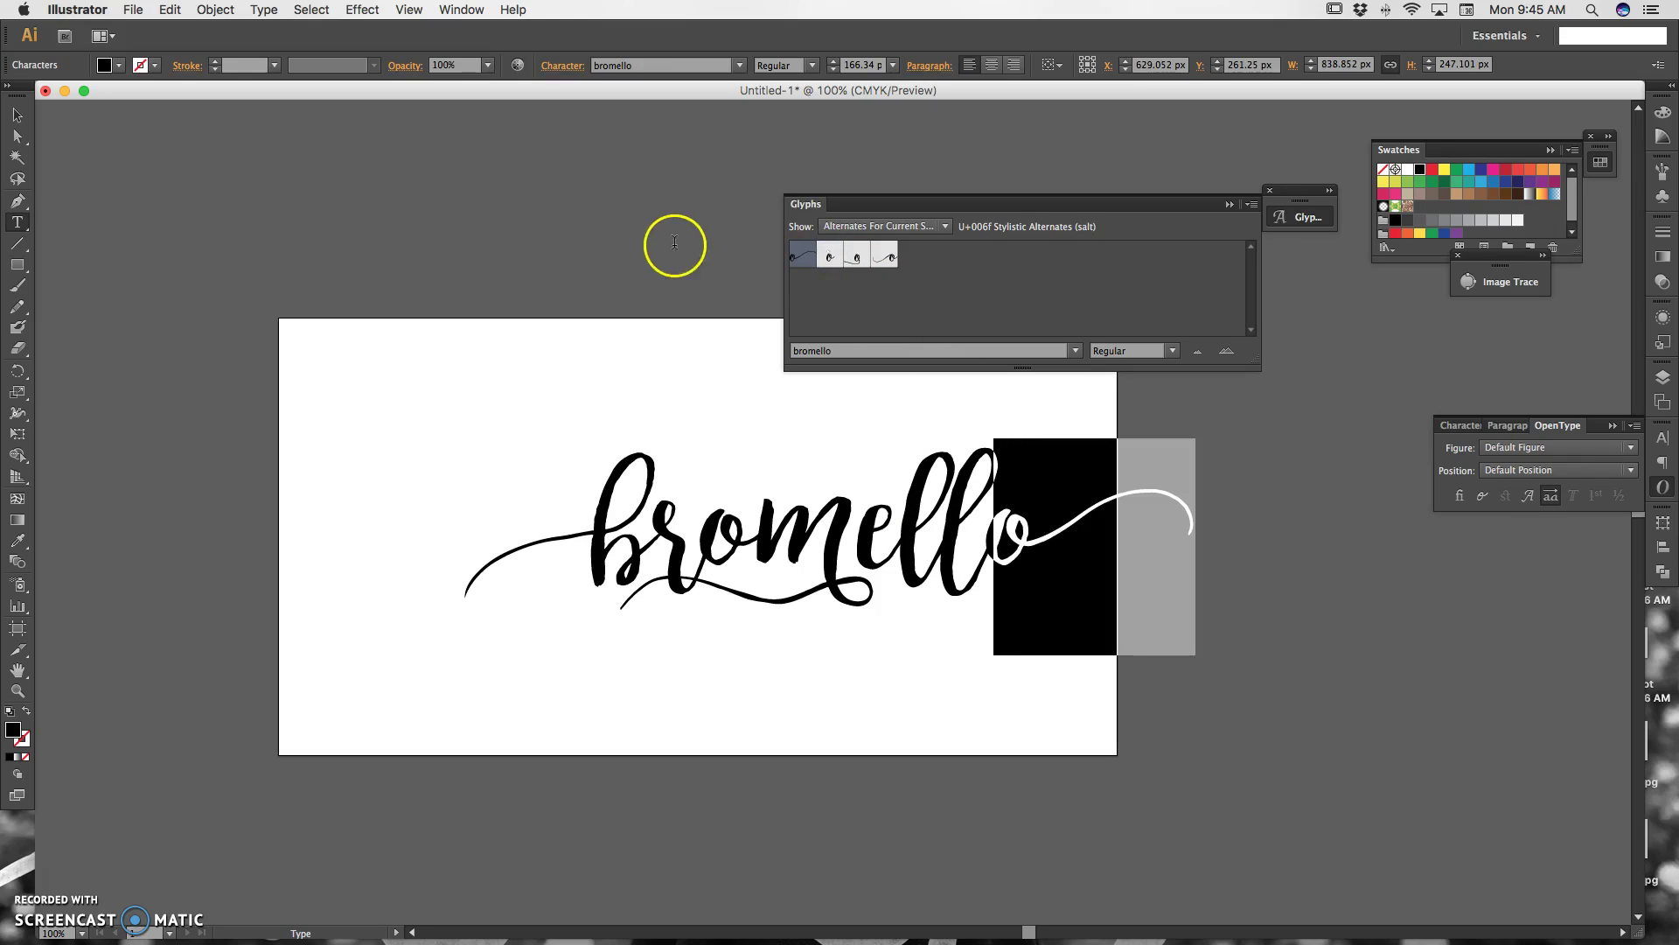
# Reset the Glyphs panel to Entire Font, recentre bromello, then delete it.
pyautogui.click(19, 117)
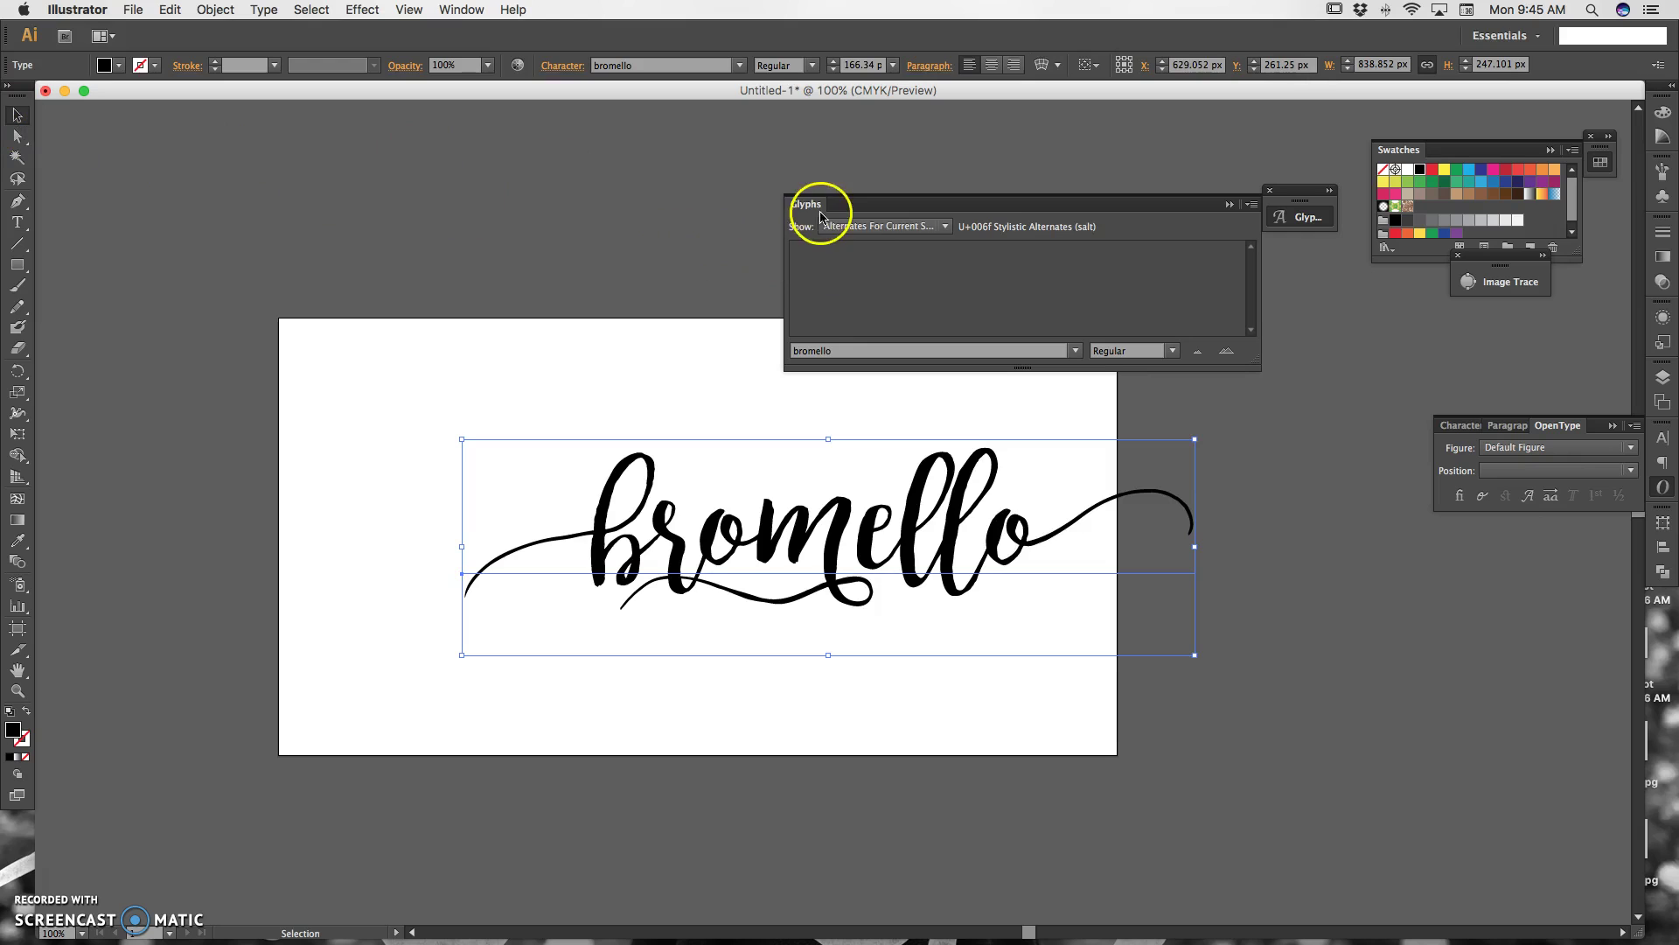
pyautogui.click(862, 226)
pyautogui.click(858, 264)
pyautogui.click(1231, 203)
pyautogui.moveTo(911, 540); pyautogui.dragTo(771, 553)
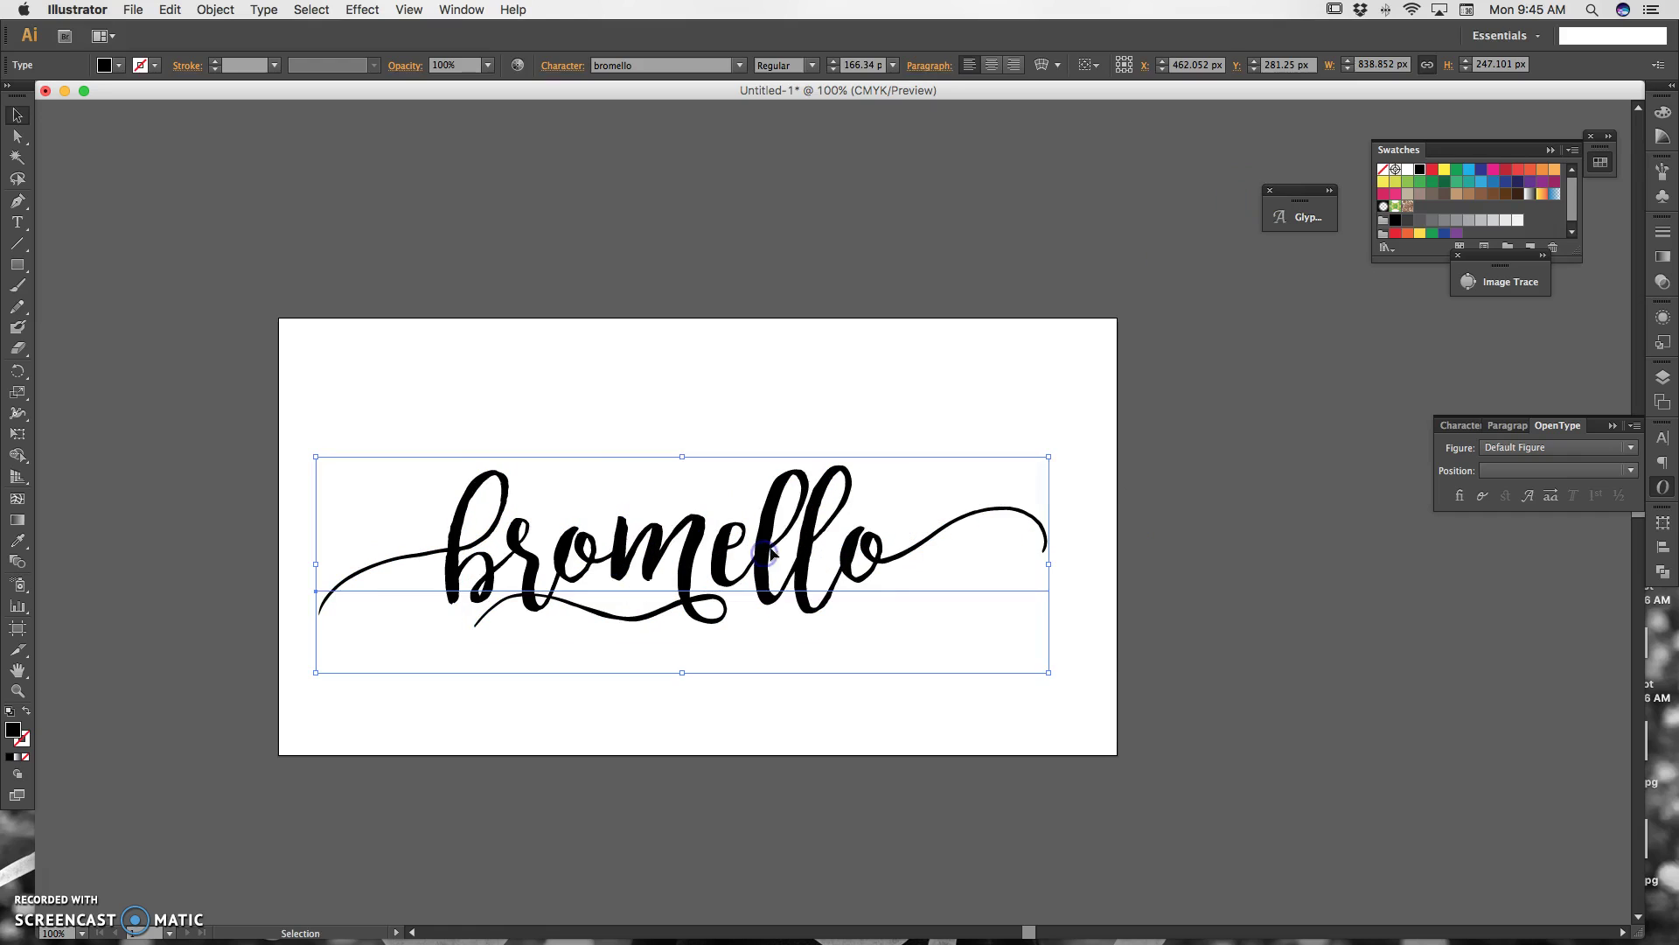
pyautogui.moveTo(776, 560); pyautogui.dragTo(787, 560)
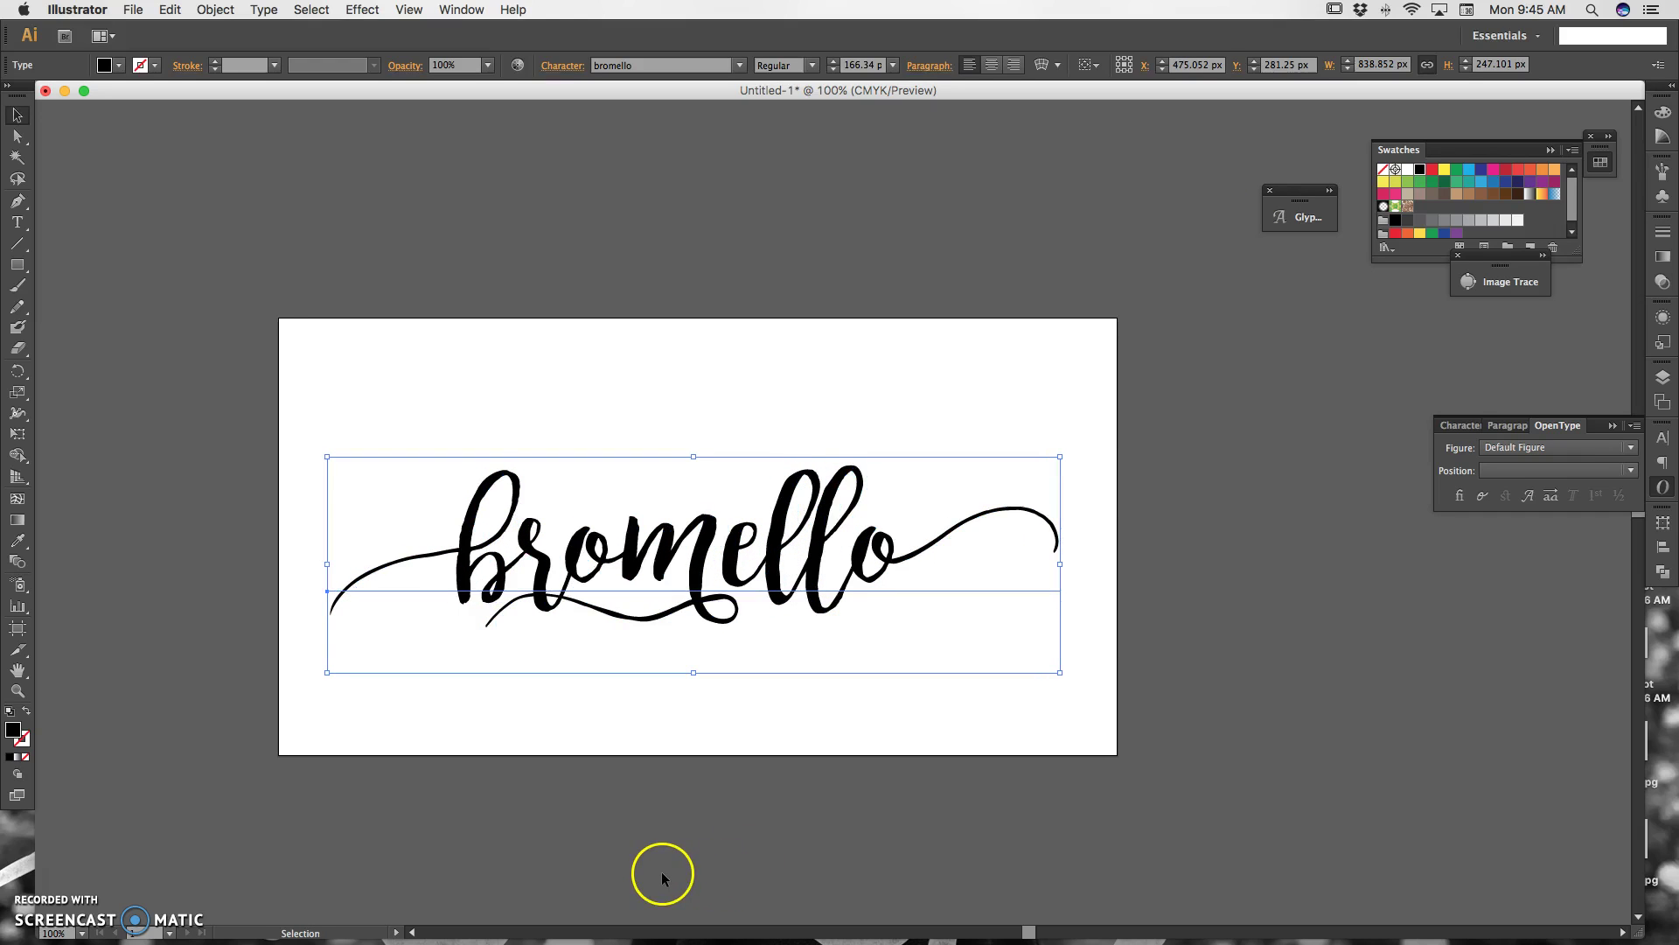
pyautogui.press('Delete')
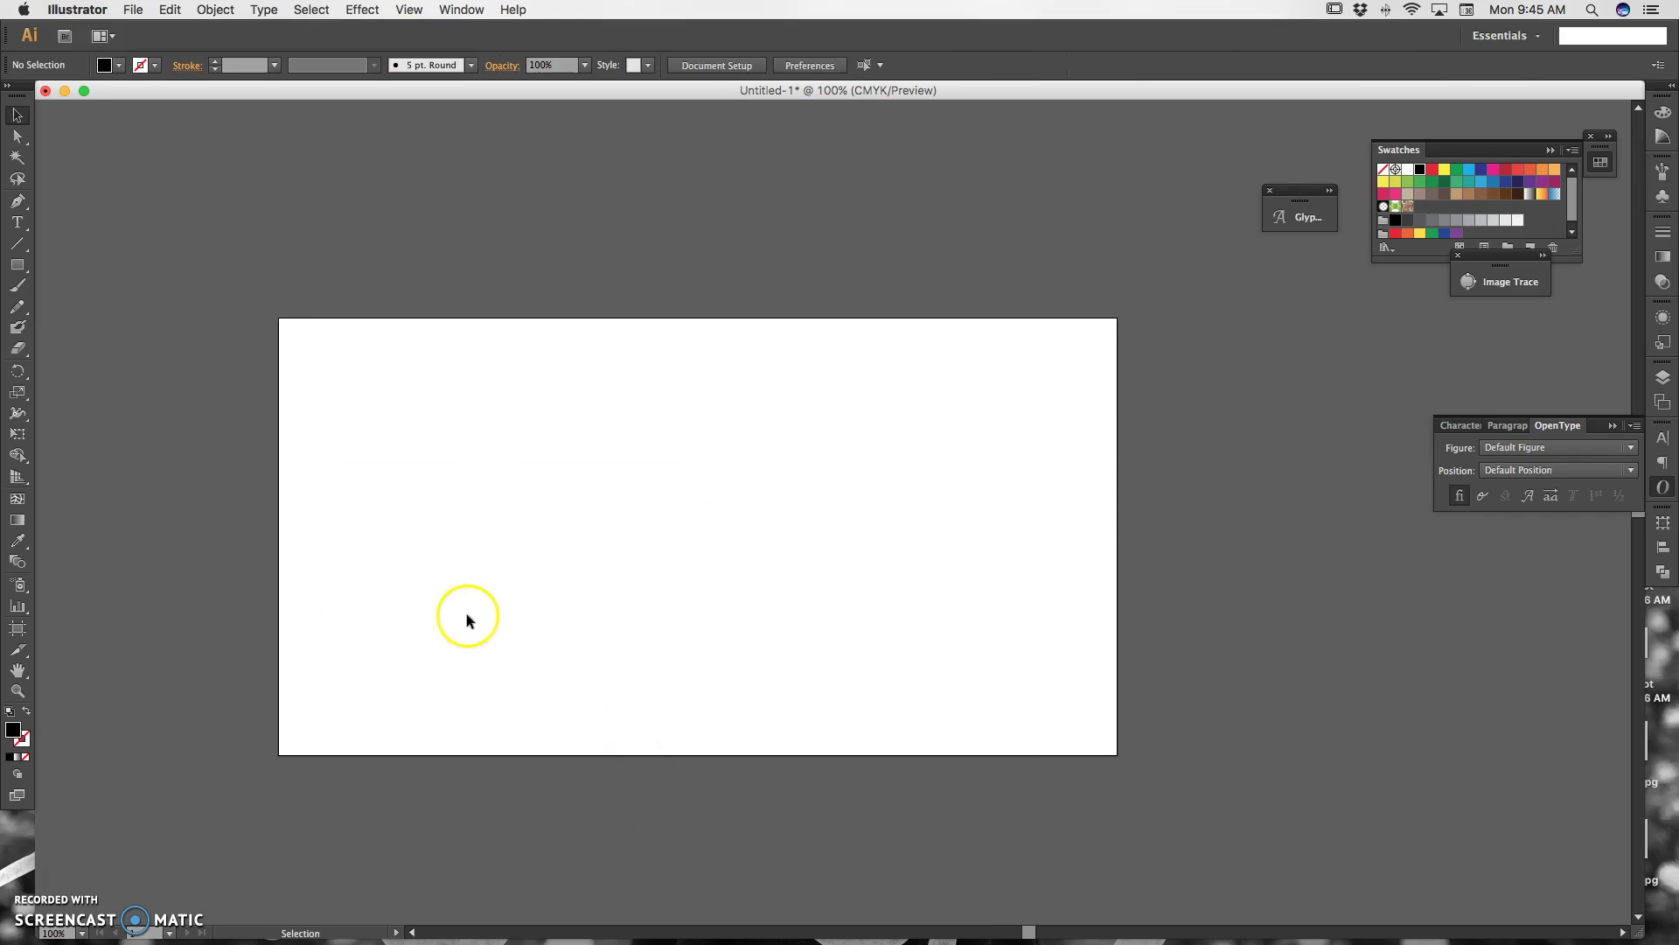
# Type 'thank you' with Swash enabled and move it down toward the centre.
pyautogui.press('t')
pyautogui.click(493, 529)
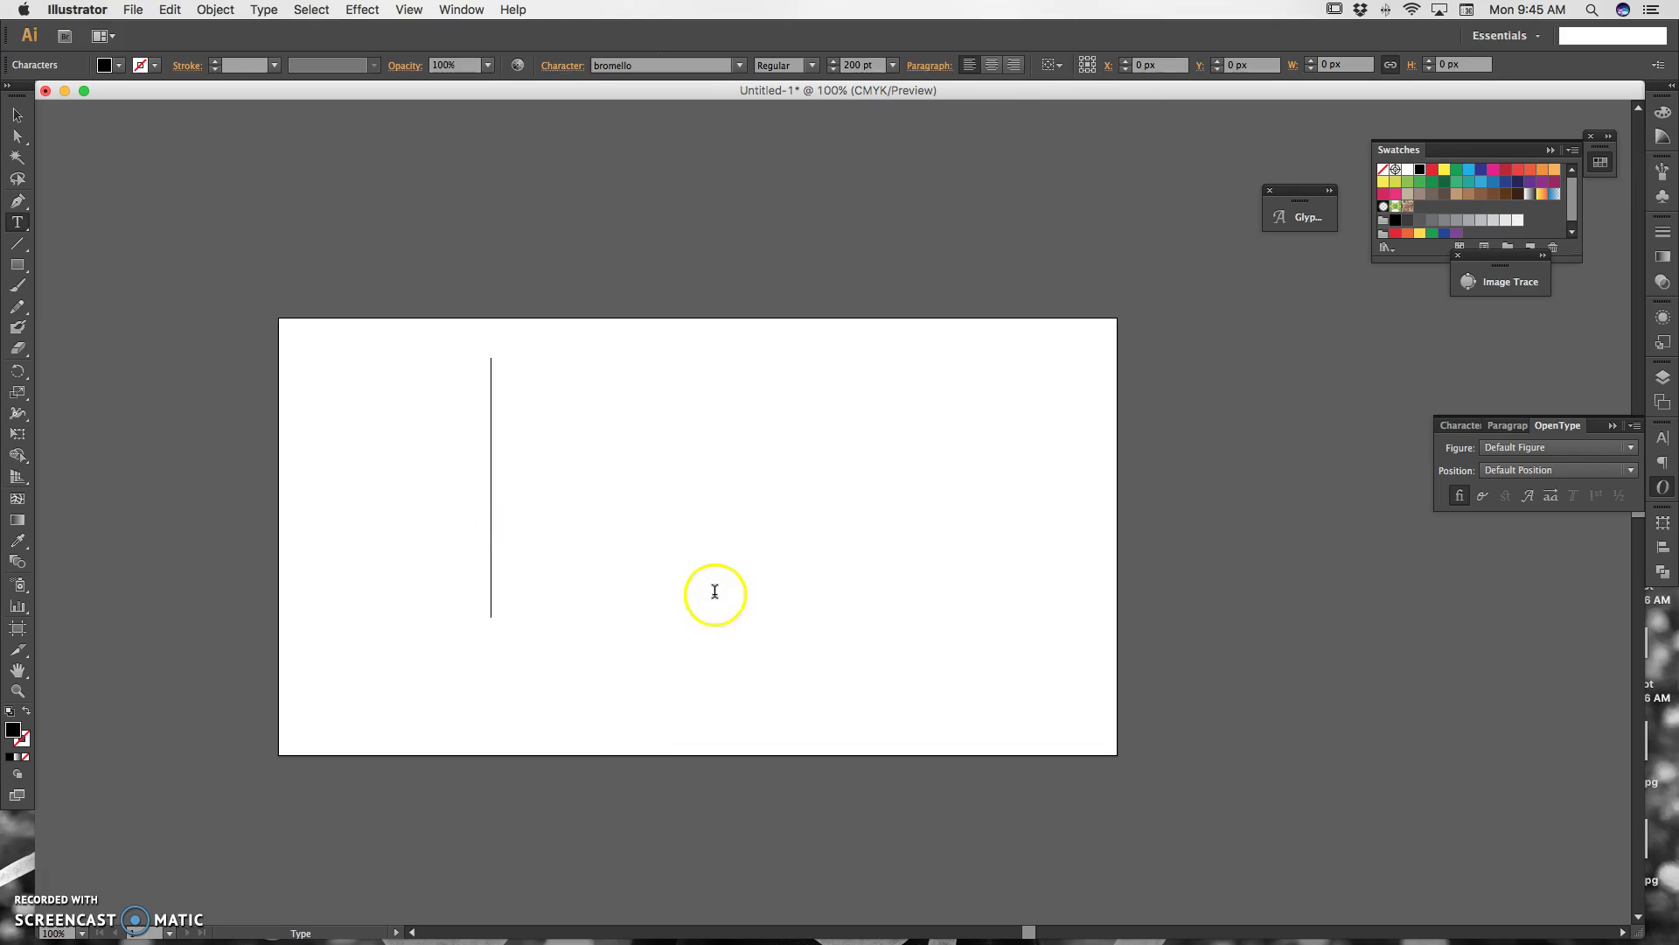
pyautogui.click(1482, 496)
pyautogui.write('tha')
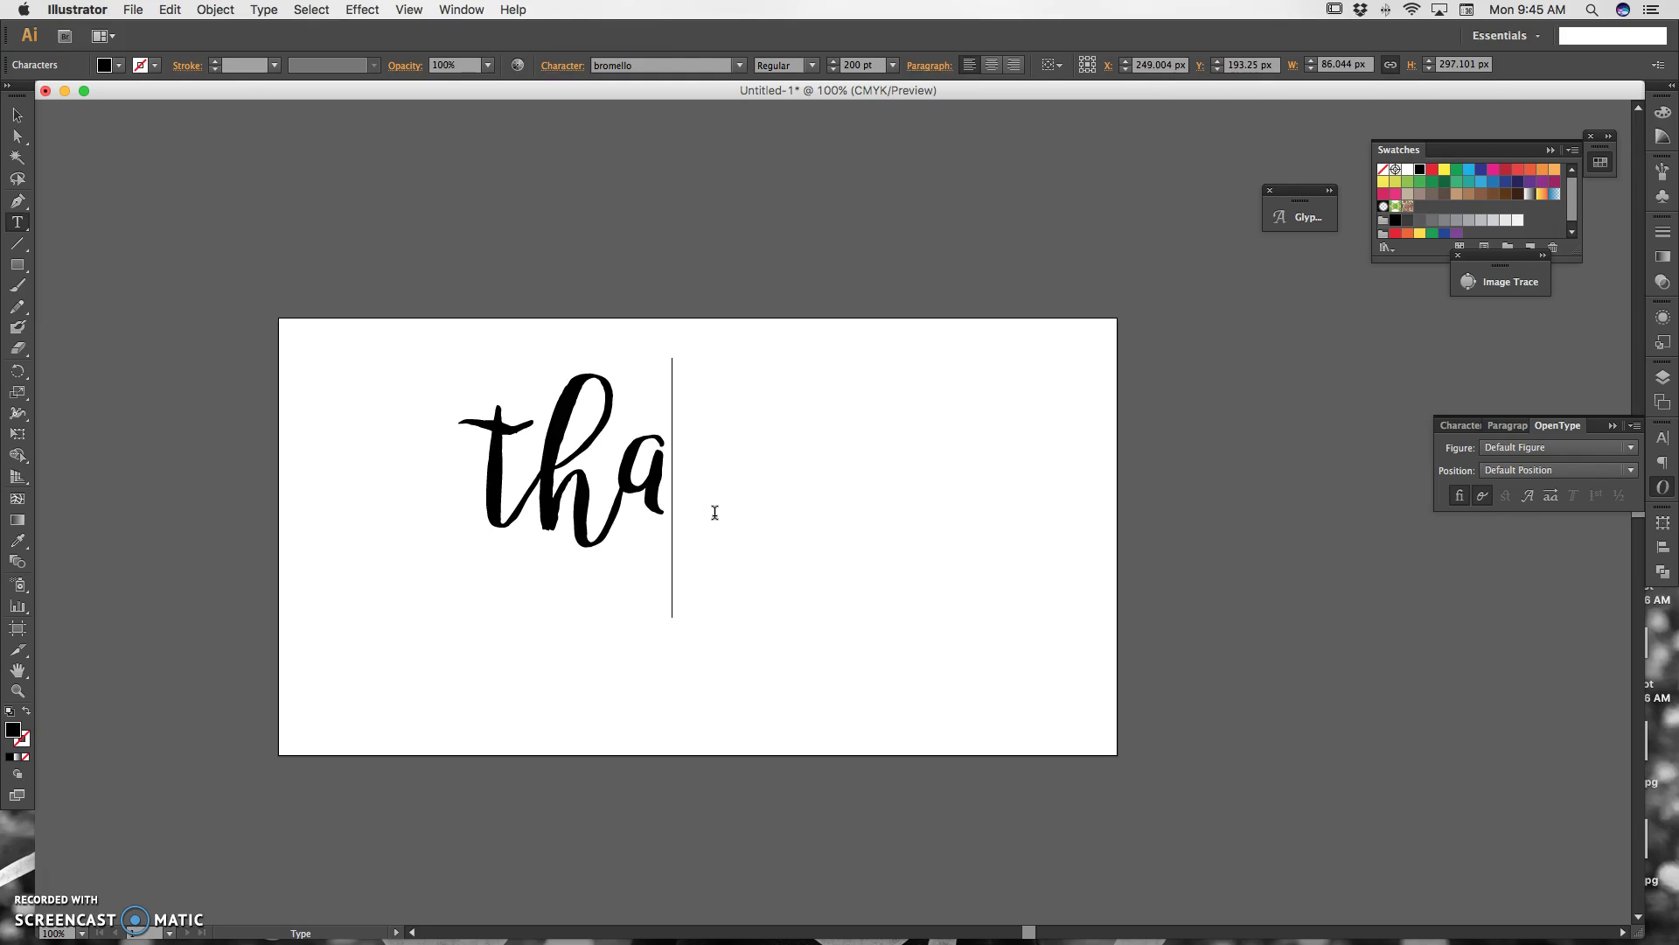
pyautogui.write('n')
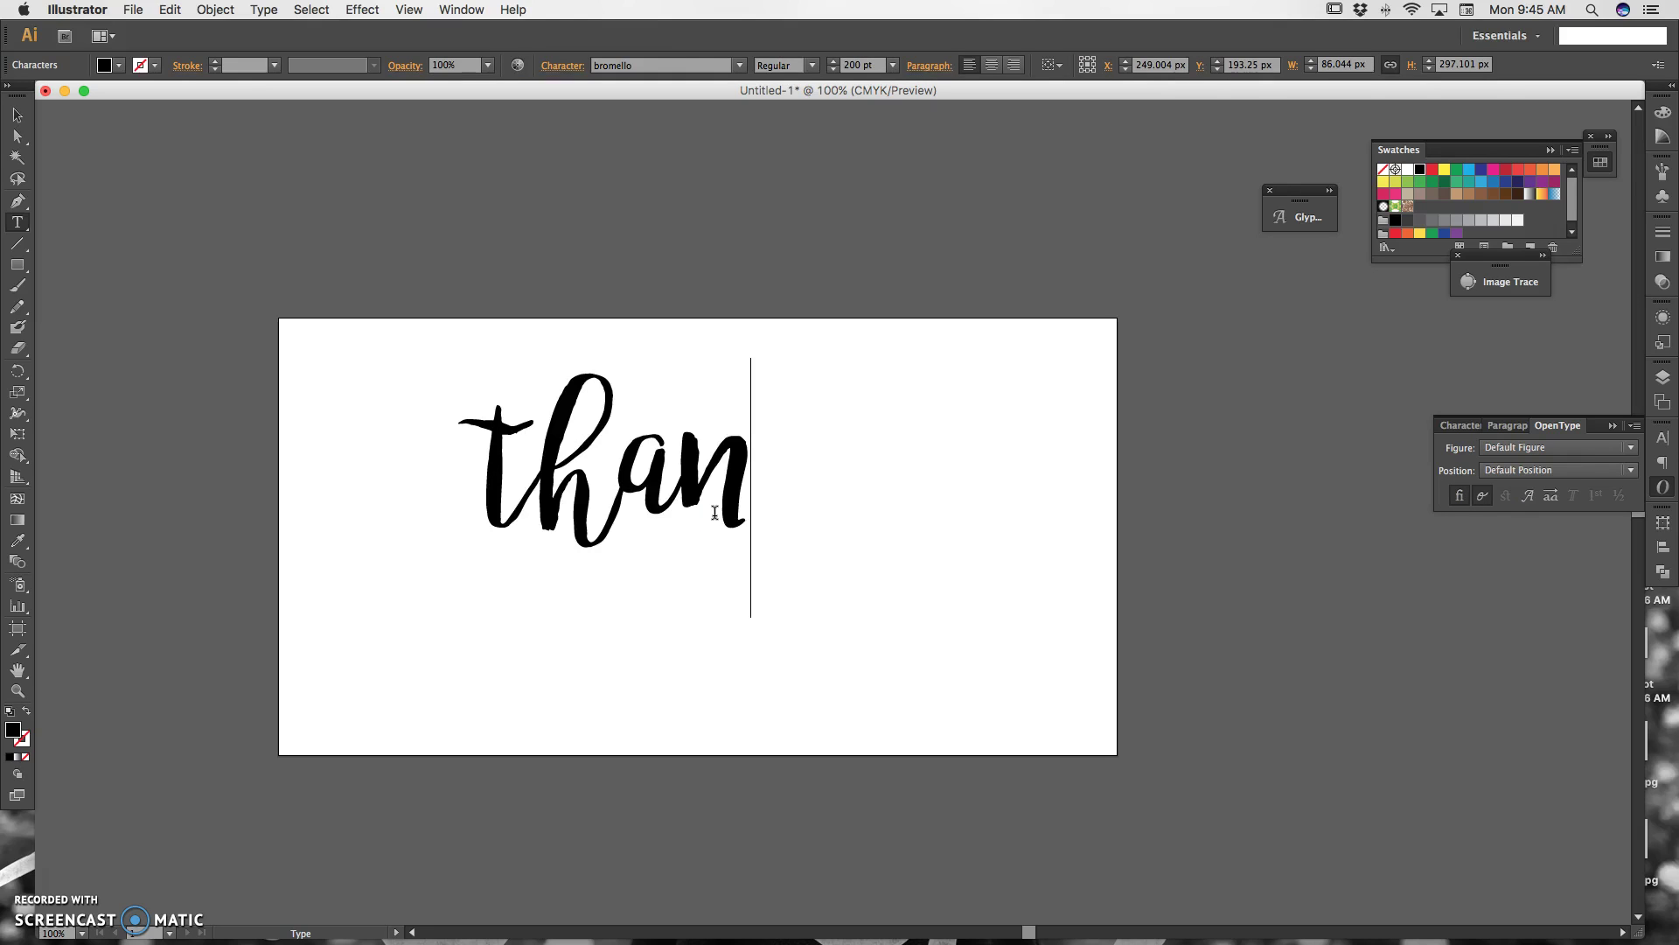
pyautogui.write('k')
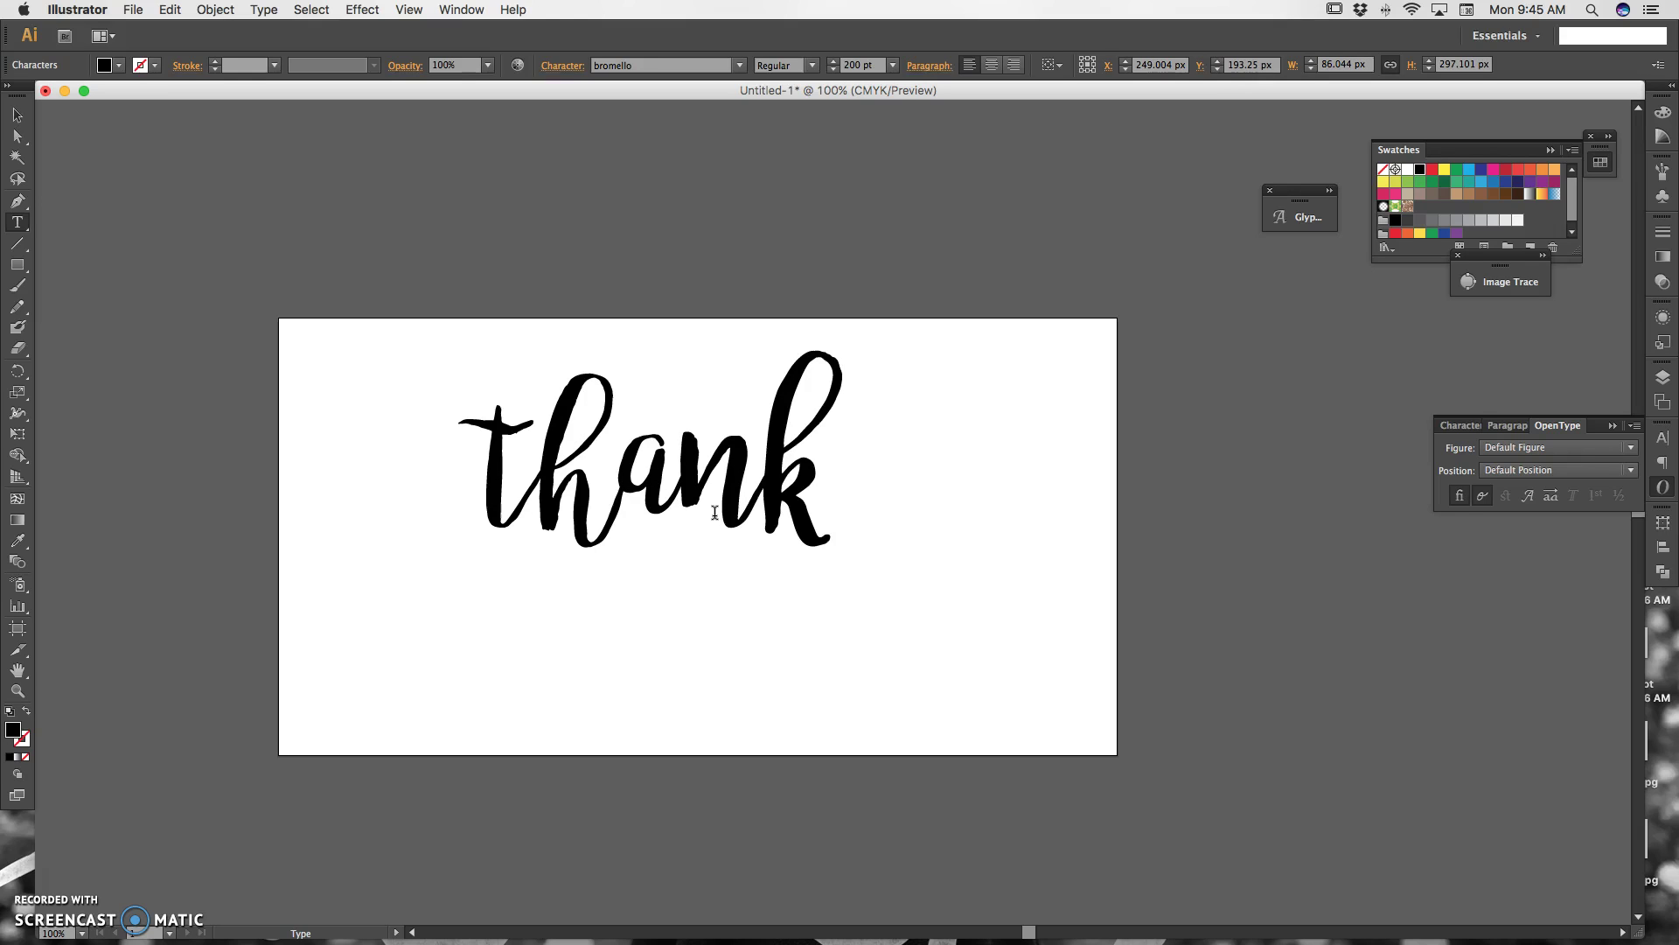
pyautogui.write(' you')
pyautogui.press('Escape')
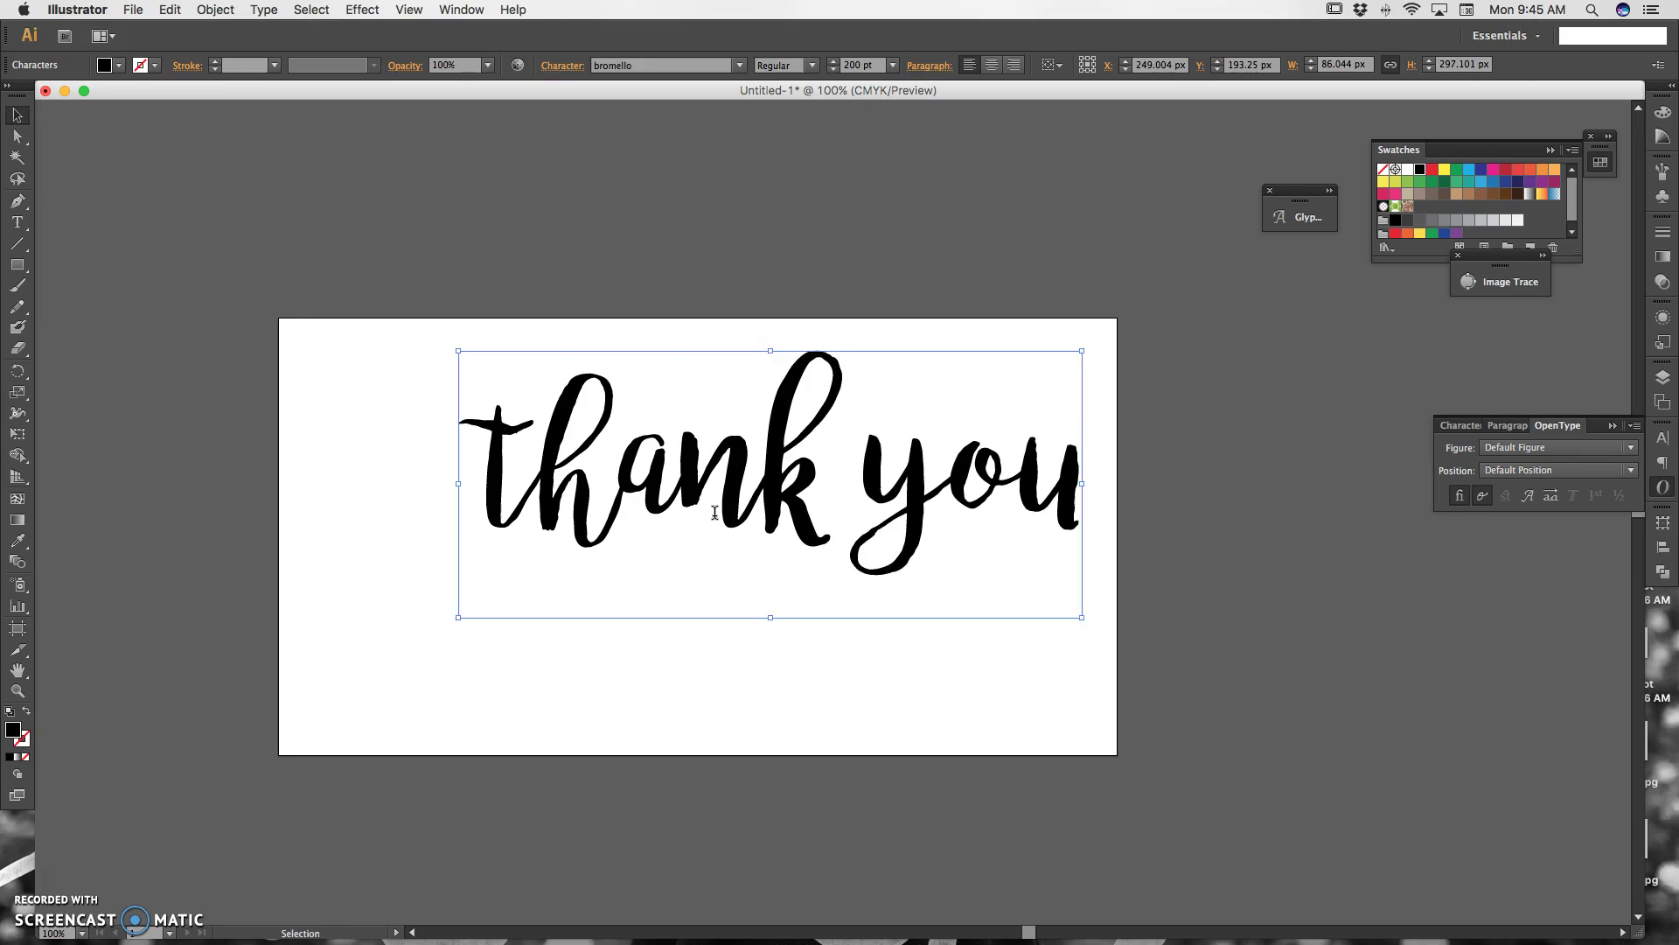
pyautogui.moveTo(788, 510)
pyautogui.mouseDown()
pyautogui.moveTo(682, 603)
pyautogui.moveTo(700, 612)
pyautogui.mouseUp()
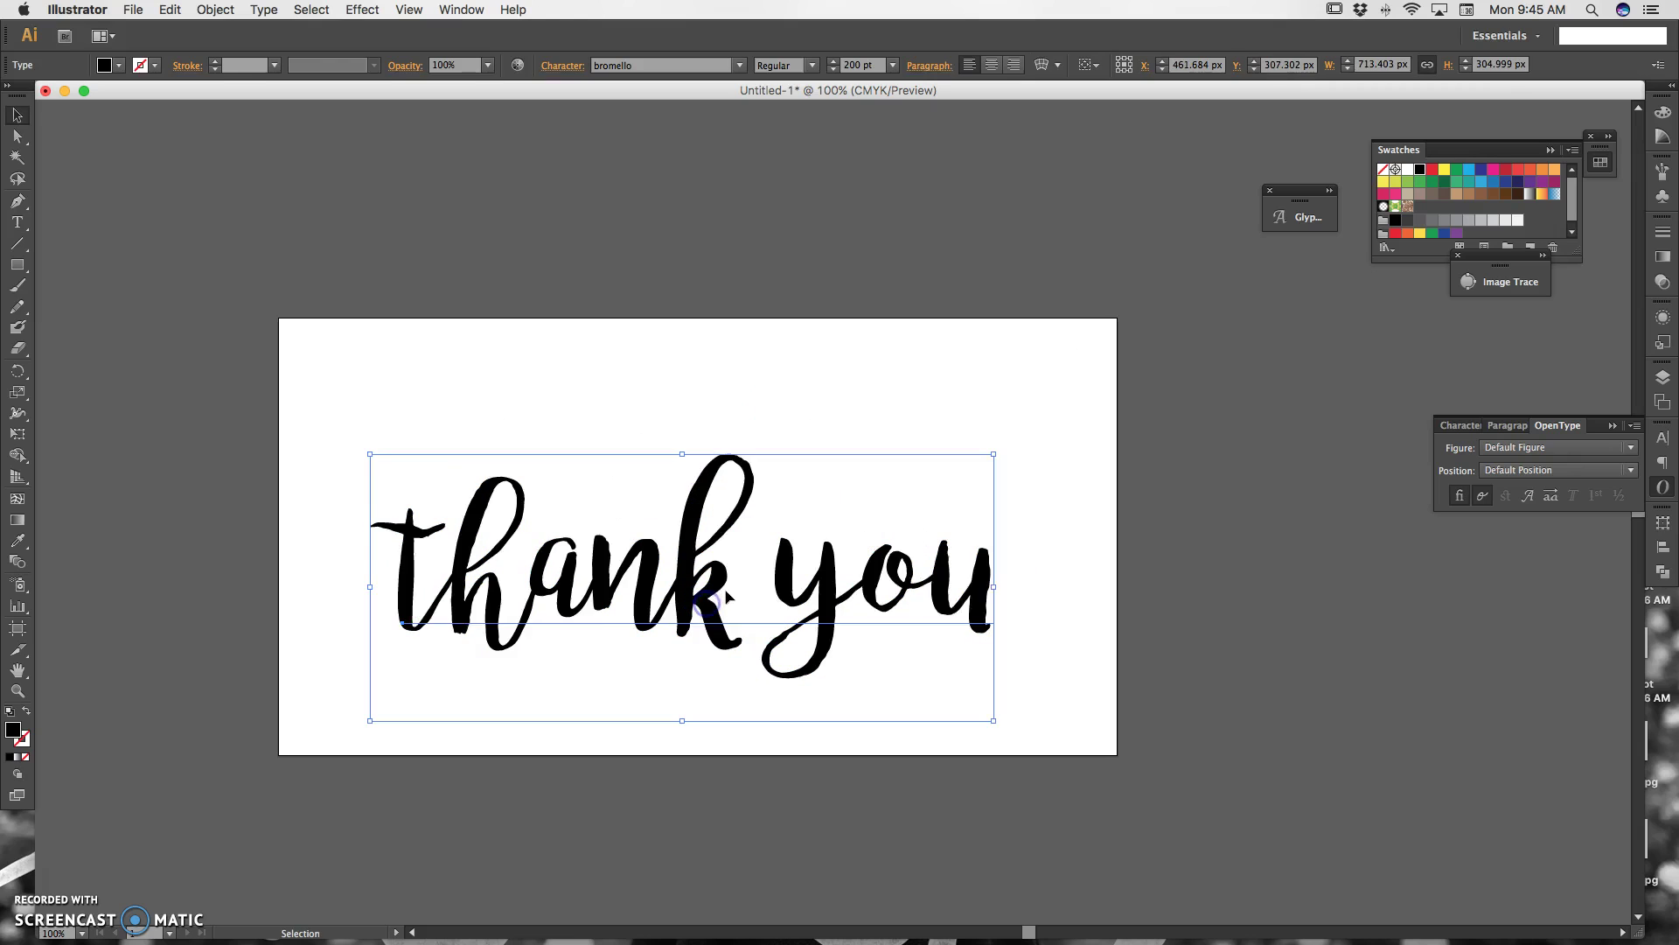
# Toggle discretionary and standard ligatures on the 'th' of thank you.
pyautogui.doubleClick(496, 597)
pyautogui.moveTo(496, 598); pyautogui.dragTo(315, 594)
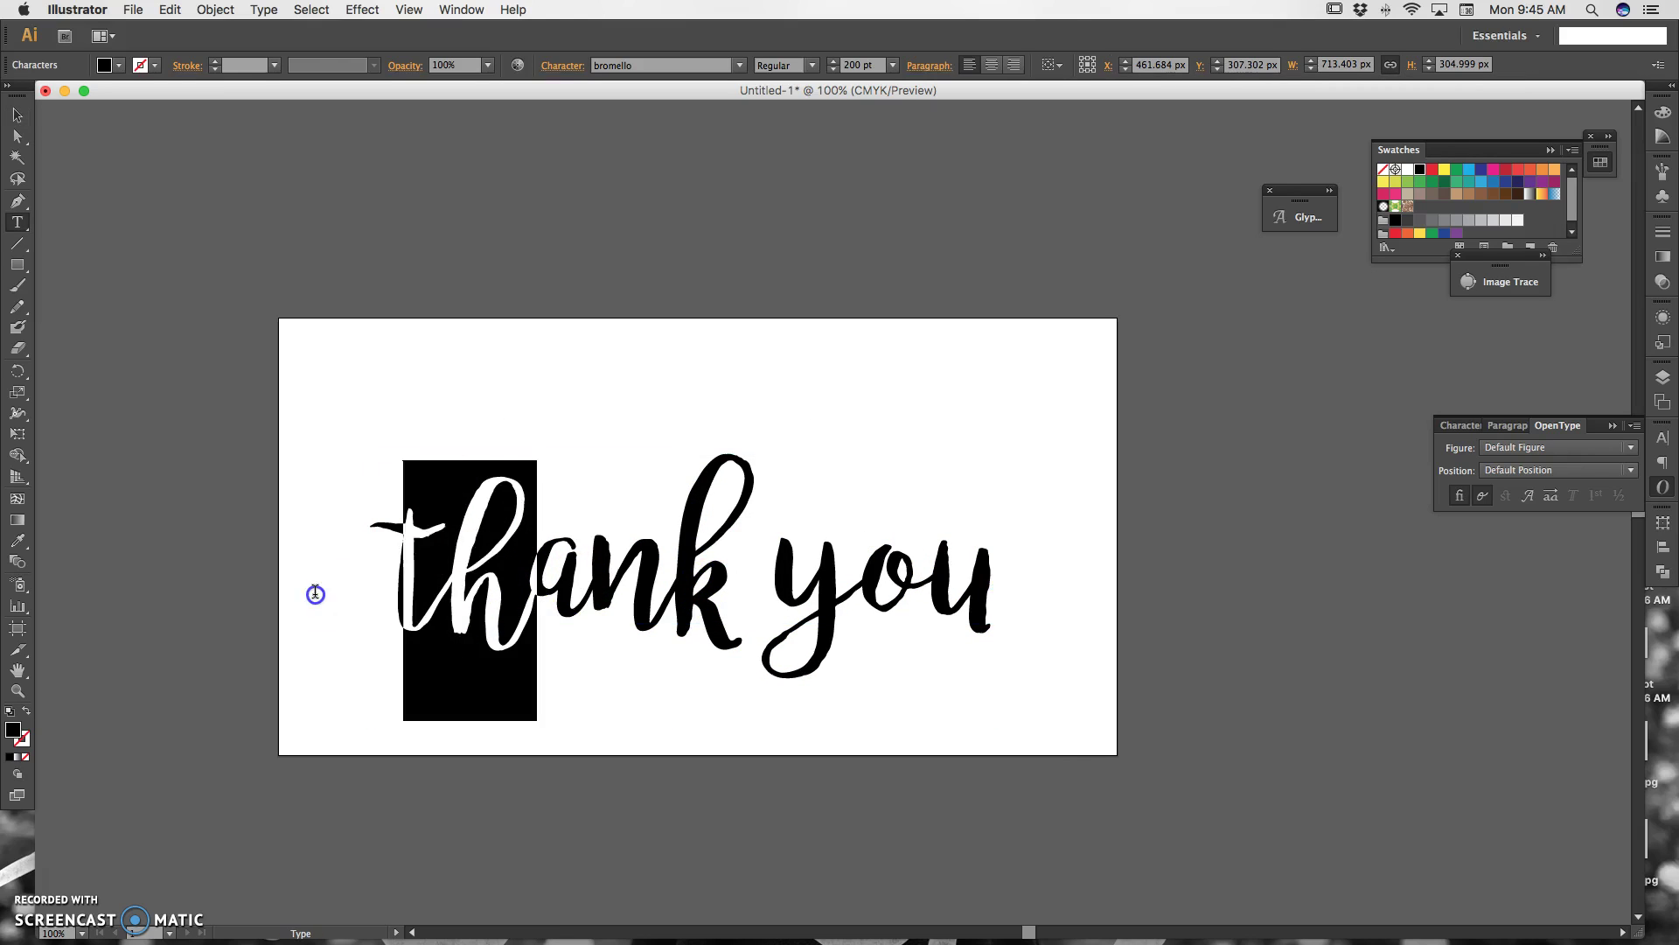
pyautogui.click(1483, 495)
pyautogui.click(1461, 497)
pyautogui.click(1483, 497)
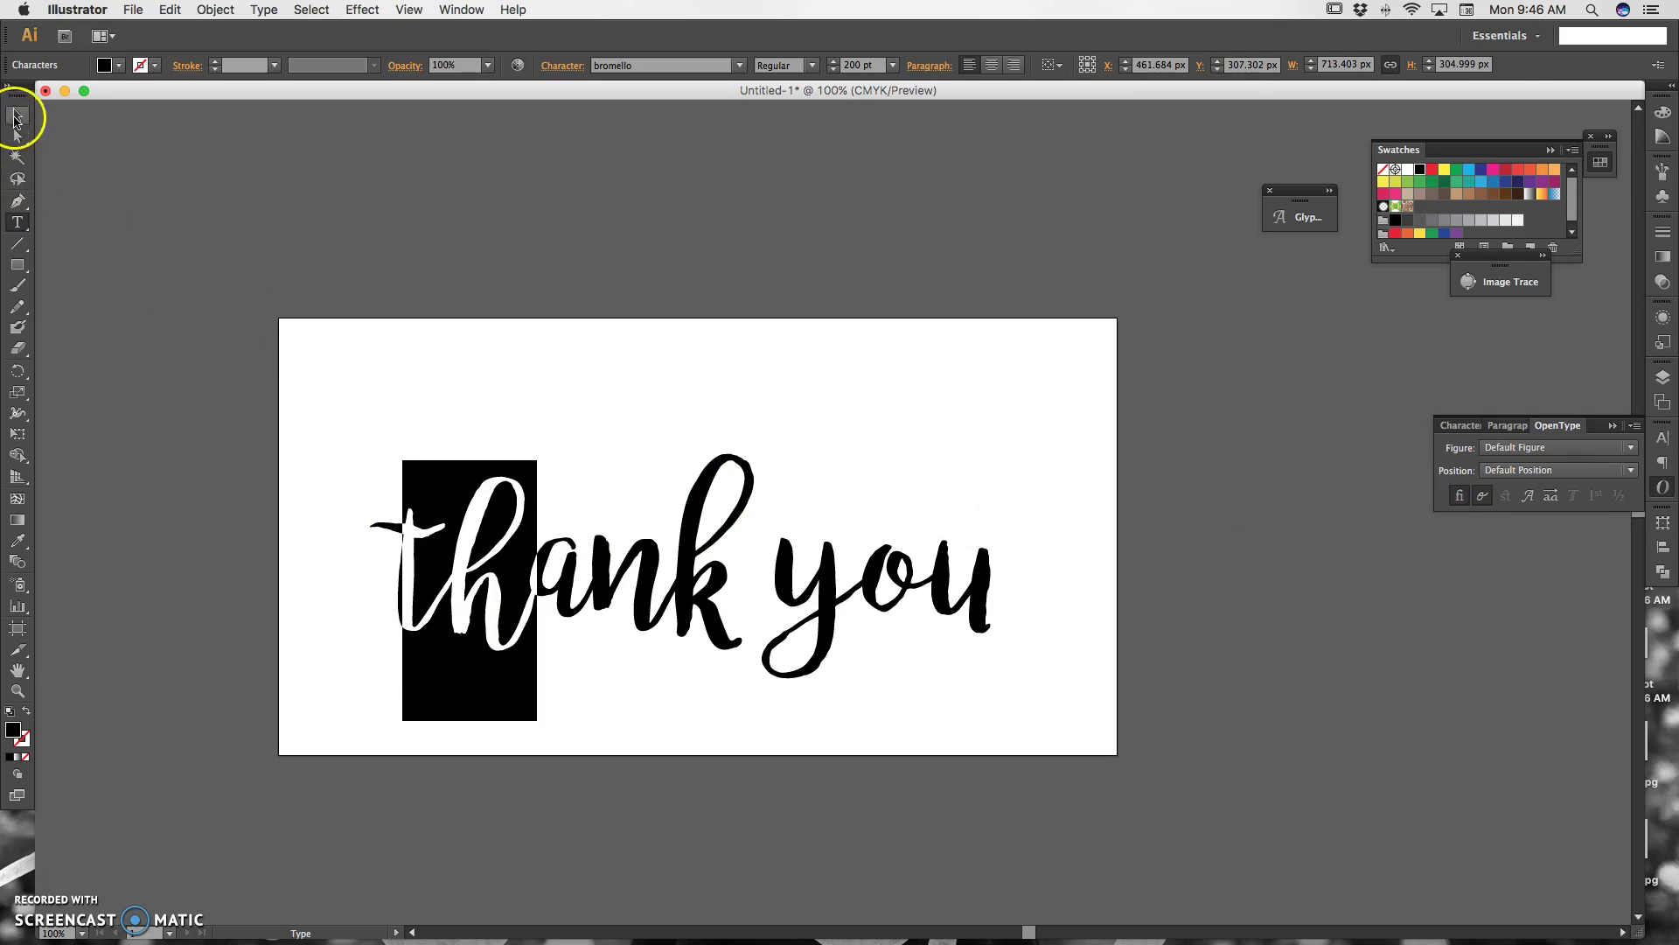
pyautogui.click(15, 115)
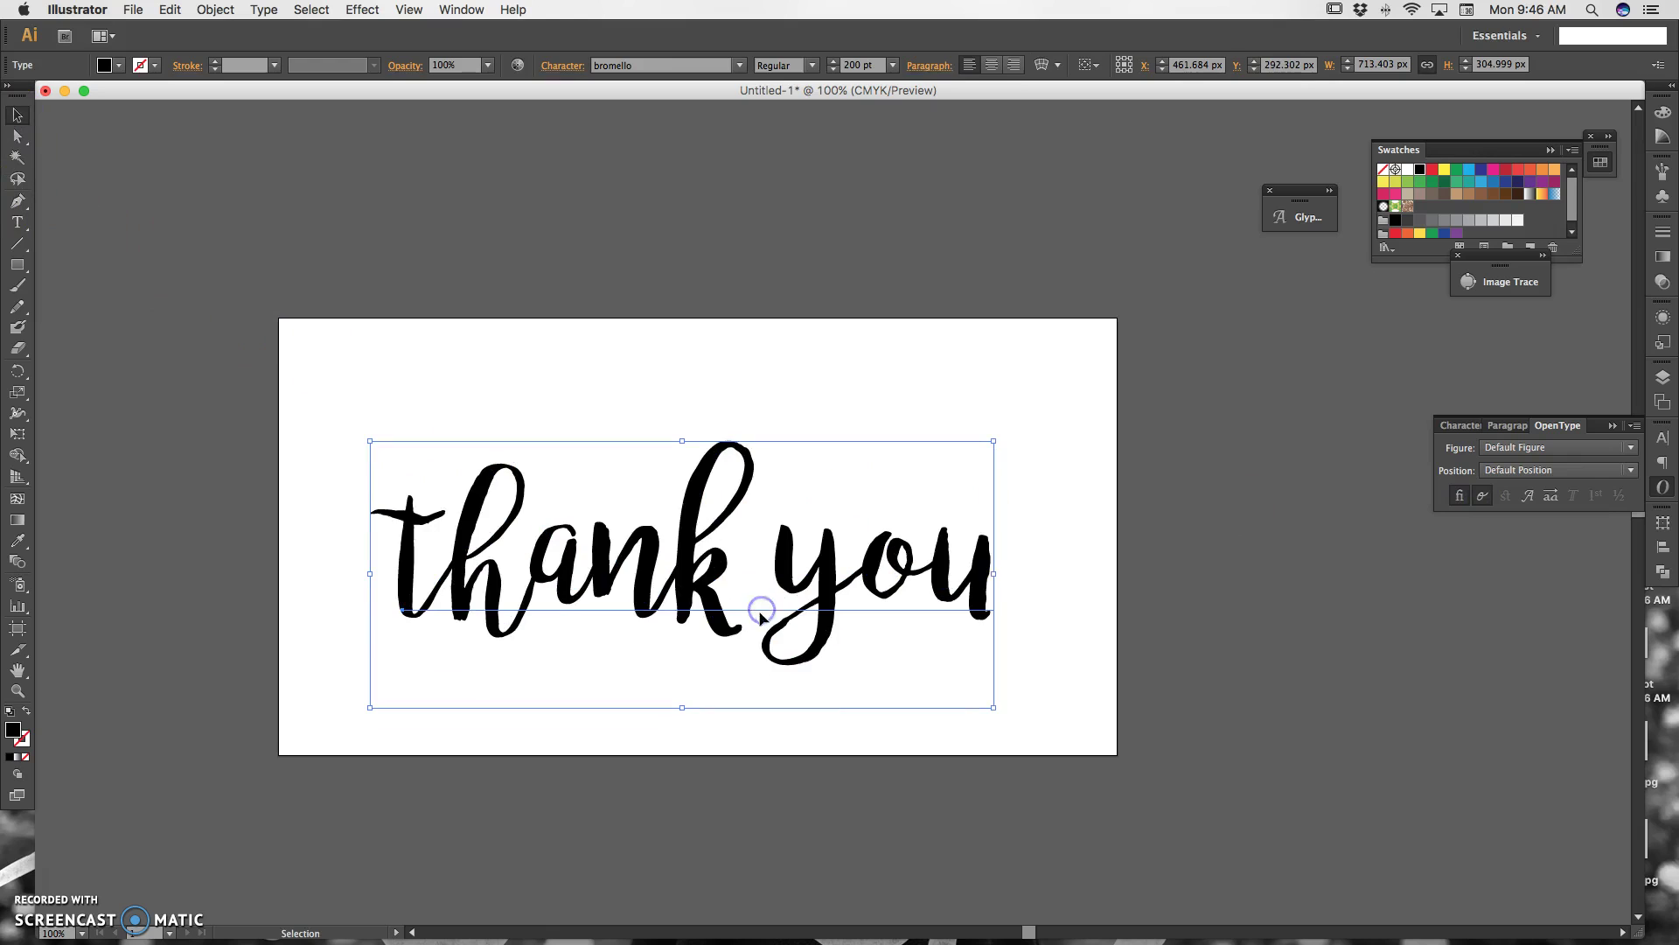